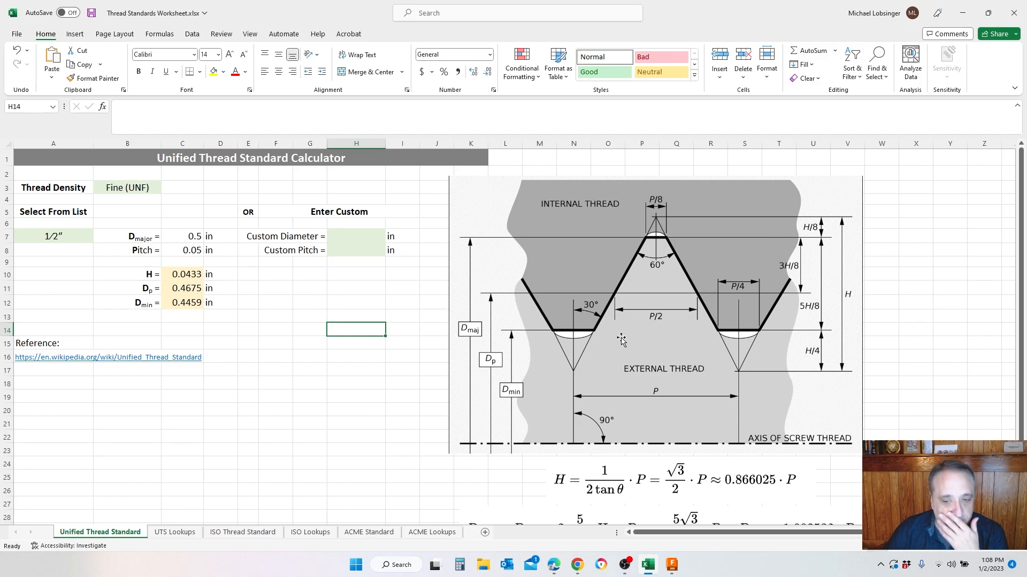
Examine the thread formulas and the available thread density options on the Unified Thread Standard calculator
{"action": "scroll", "coordinate": [775, 436], "scroll_direction": "down", "scroll_amount": 2}
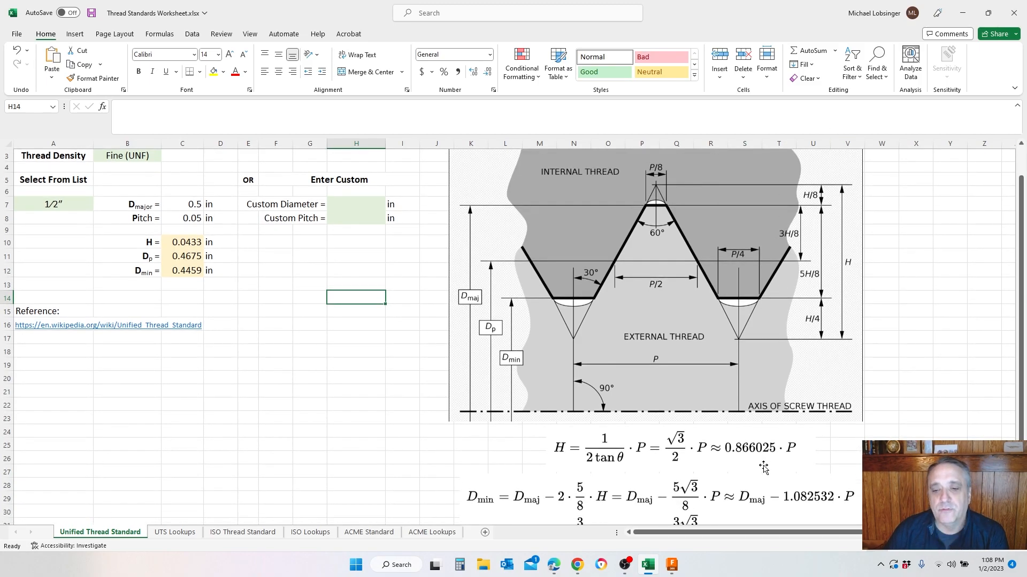
{"action": "scroll", "coordinate": [809, 445], "scroll_direction": "up", "scroll_amount": 2}
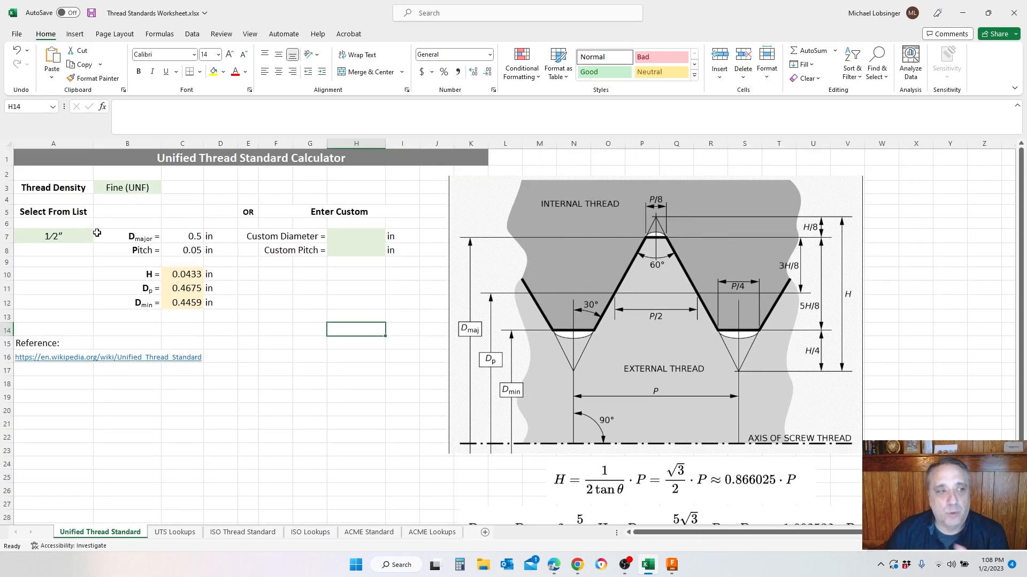
{"action": "left_click", "coordinate": [143, 188]}
{"action": "left_click", "coordinate": [167, 189]}
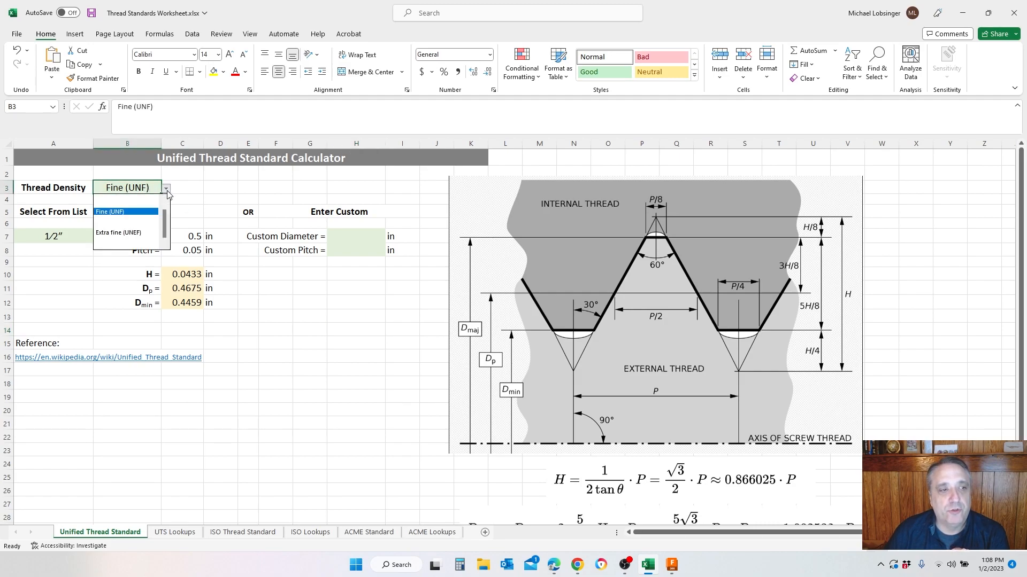
{"action": "mouse_move", "coordinate": [164, 231]}
{"action": "left_mouse_down"}
{"action": "mouse_move", "coordinate": [164, 209]}
{"action": "mouse_move", "coordinate": [163, 230]}
{"action": "left_mouse_up"}
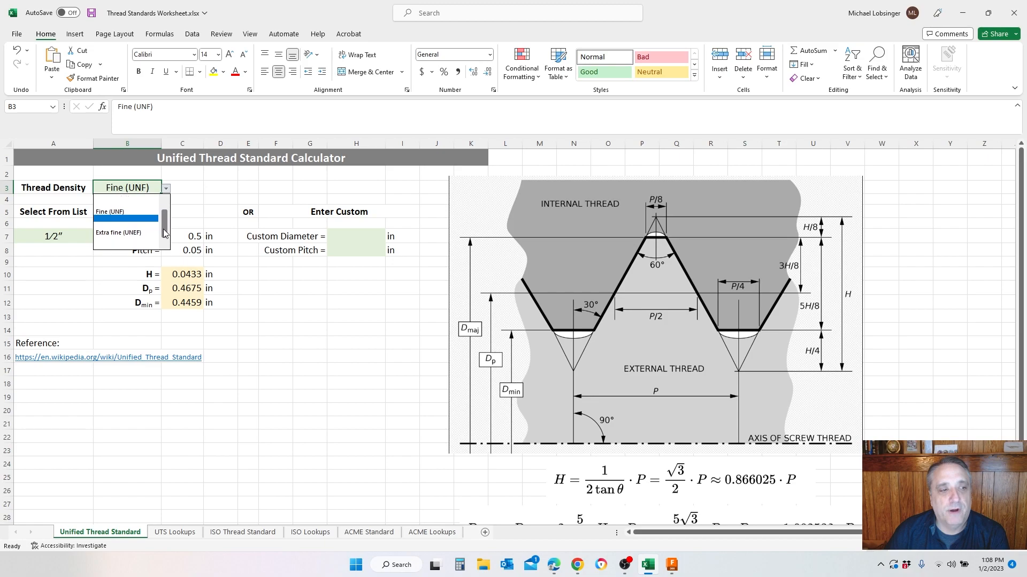
{"action": "left_click", "coordinate": [189, 193]}
Choose the 5/8″ thread size from the Unified Thread Standard size list, followed by 3/4″
{"action": "left_click", "coordinate": [58, 236]}
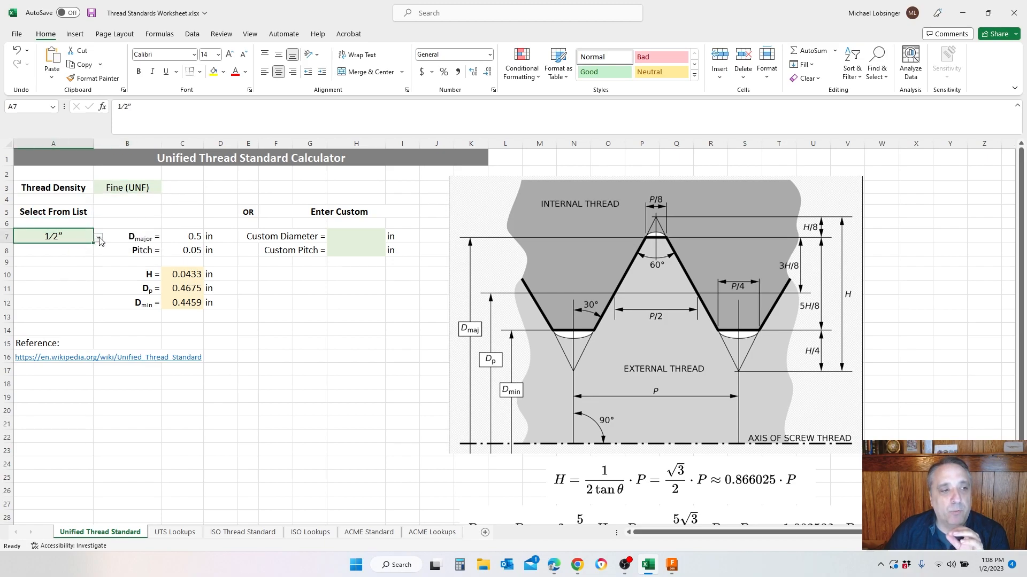
{"action": "left_click", "coordinate": [98, 237]}
{"action": "left_click", "coordinate": [191, 183]}
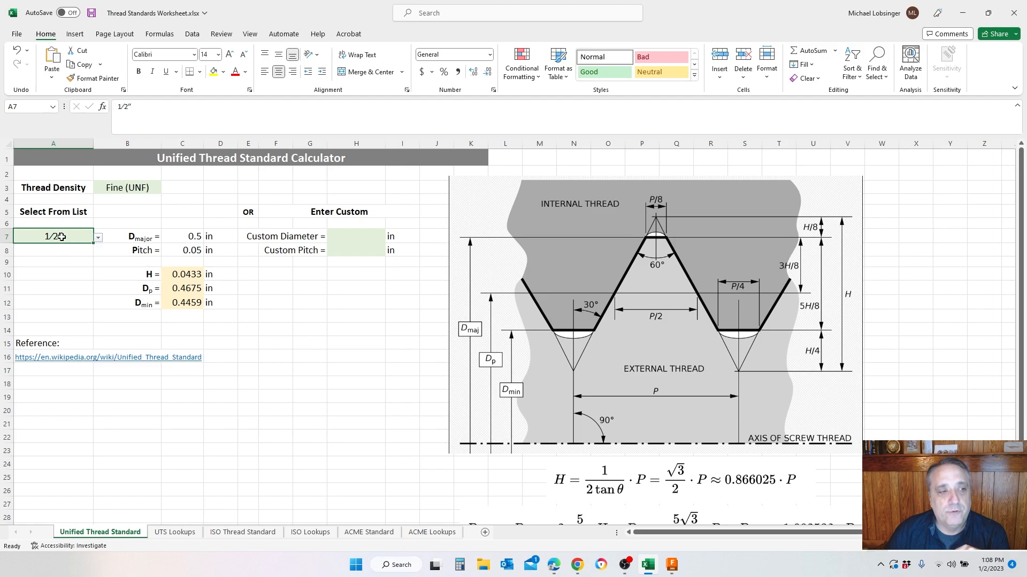
{"action": "left_click", "coordinate": [99, 238]}
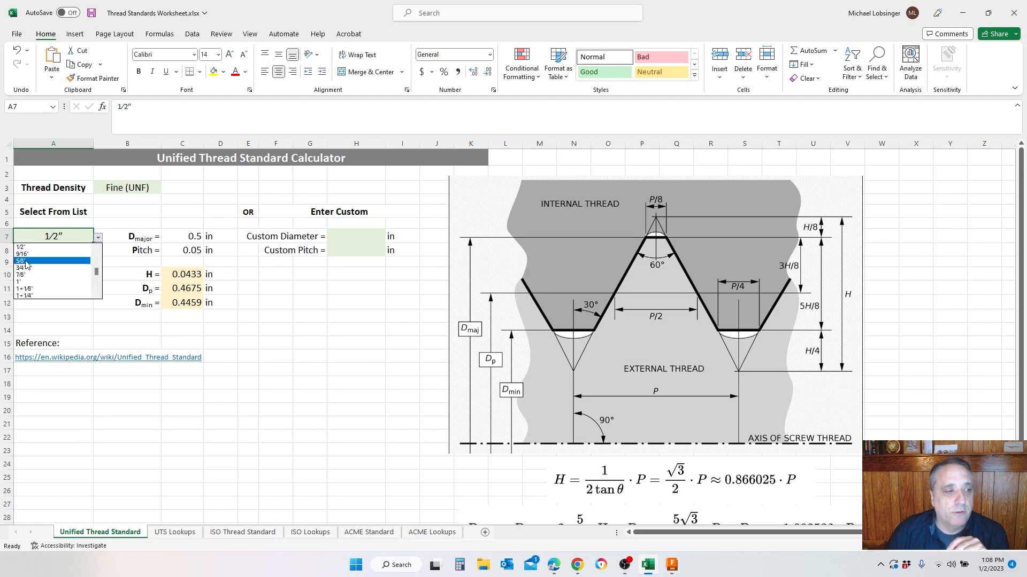
{"action": "left_click", "coordinate": [29, 265]}
{"action": "left_click", "coordinate": [99, 238]}
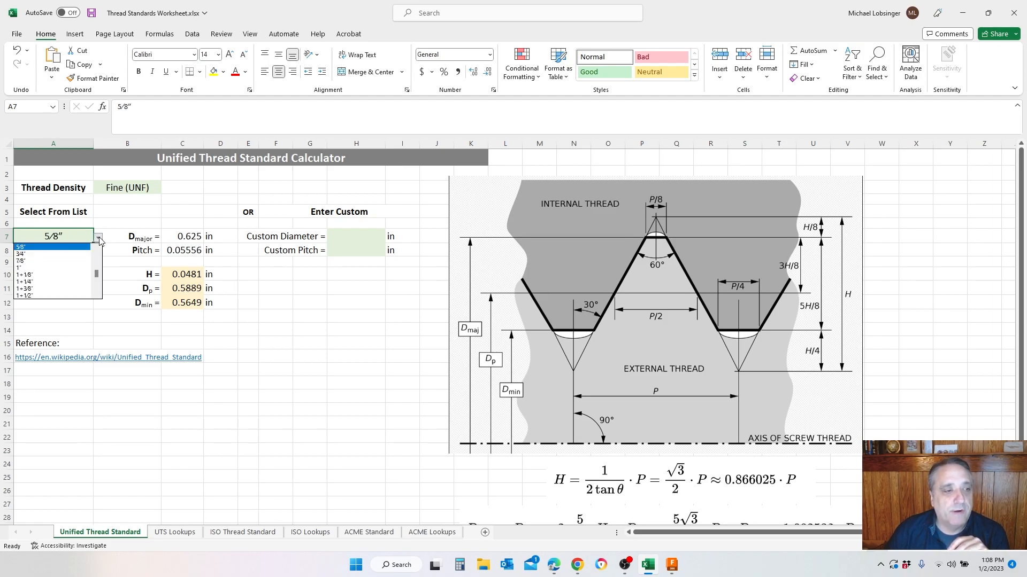
{"action": "left_click", "coordinate": [31, 255]}
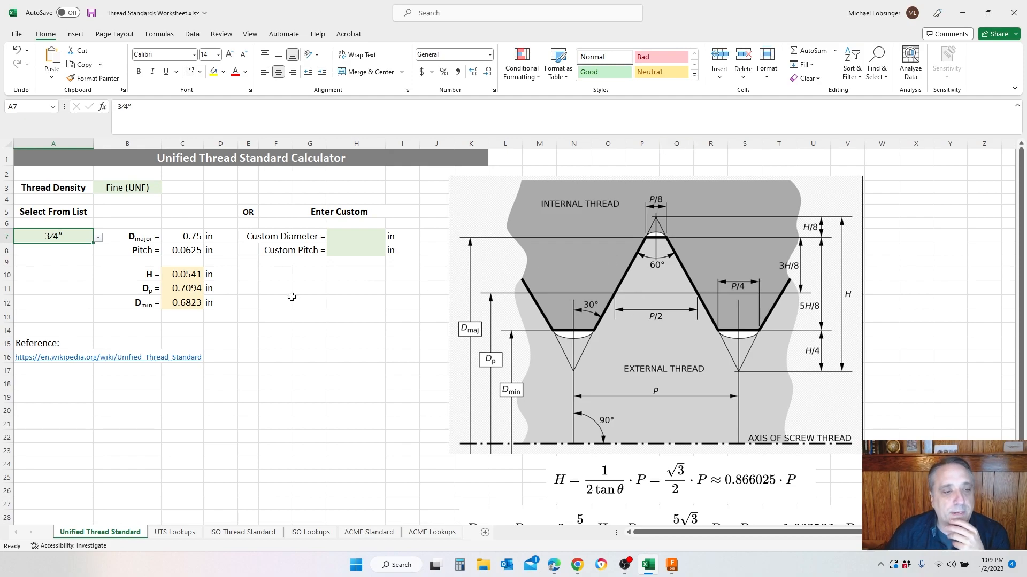
Examine the custom diameter cell and the size chart on the UTS Lookups sheet, and return to the Unified Thread Standard sheet
{"action": "left_click", "coordinate": [354, 236]}
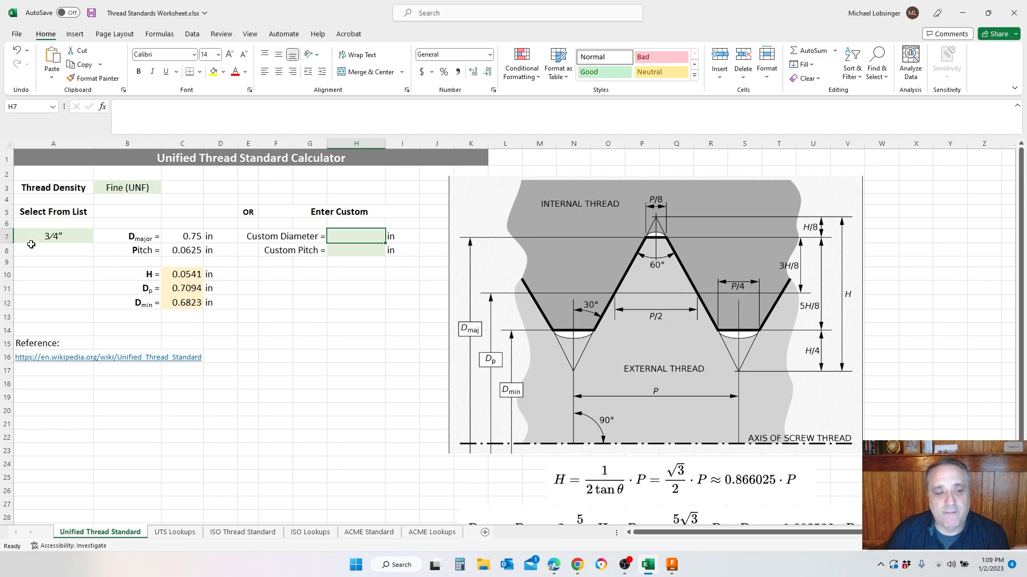
{"action": "left_click", "coordinate": [177, 533]}
{"action": "scroll", "coordinate": [307, 434], "scroll_direction": "down", "scroll_amount": 1}
{"action": "scroll", "coordinate": [307, 433], "scroll_direction": "up", "scroll_amount": 1}
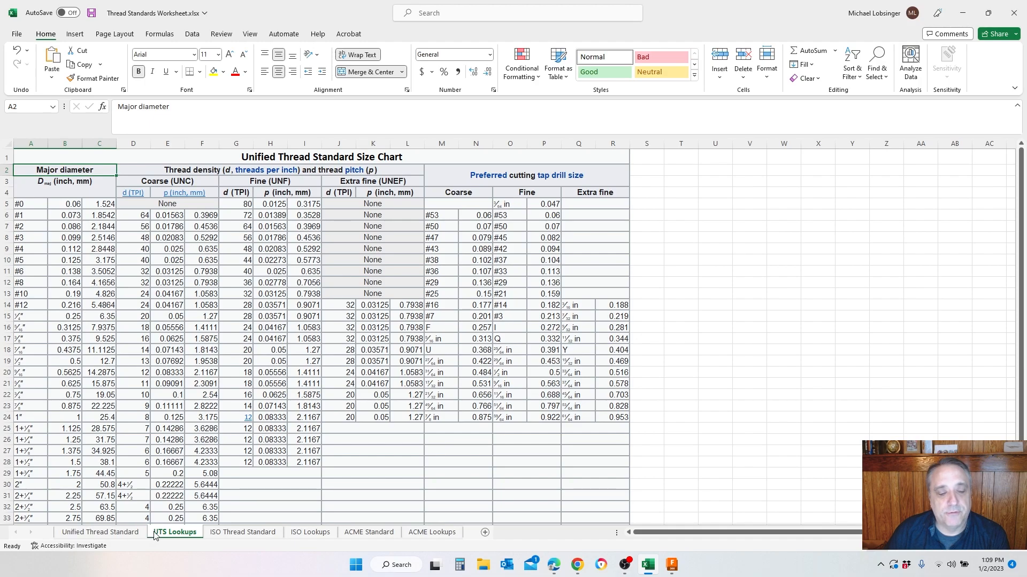
{"action": "left_click", "coordinate": [117, 533]}
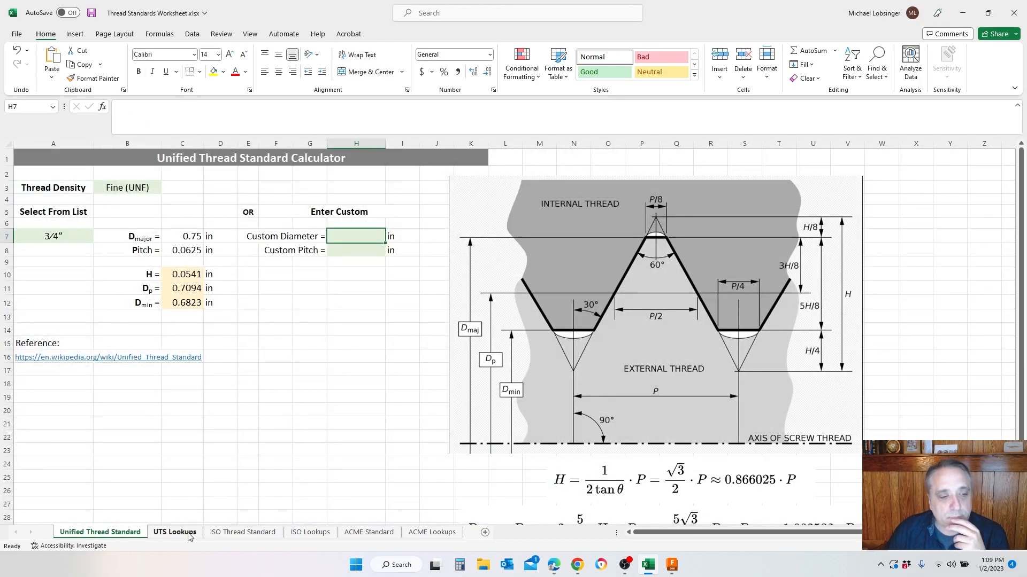
Open the ISO Thread Standard sheet and choose Fine as the thread density
{"action": "left_click", "coordinate": [262, 532]}
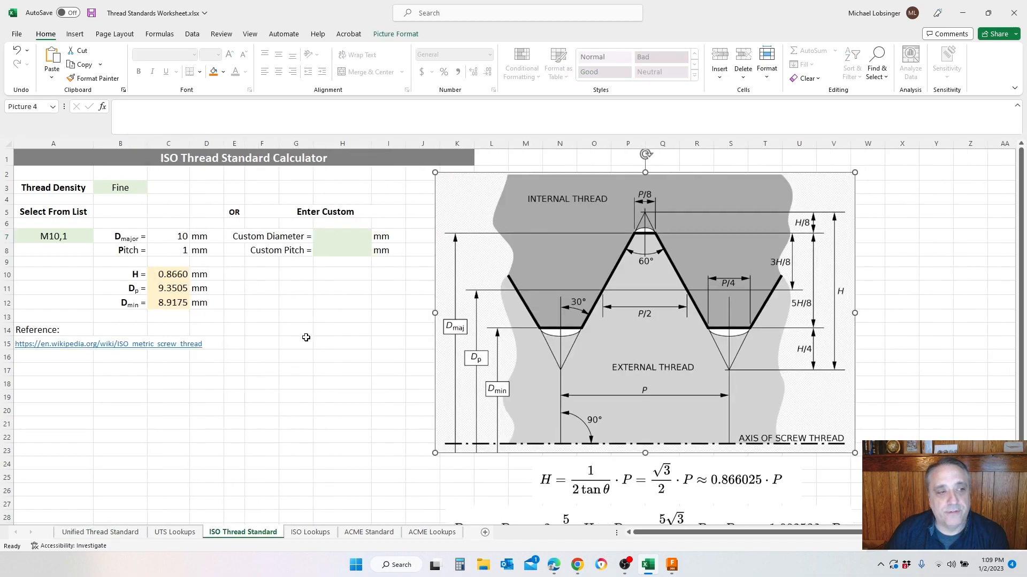
{"action": "left_click", "coordinate": [140, 190]}
{"action": "left_click", "coordinate": [152, 189]}
{"action": "left_click", "coordinate": [109, 205]}
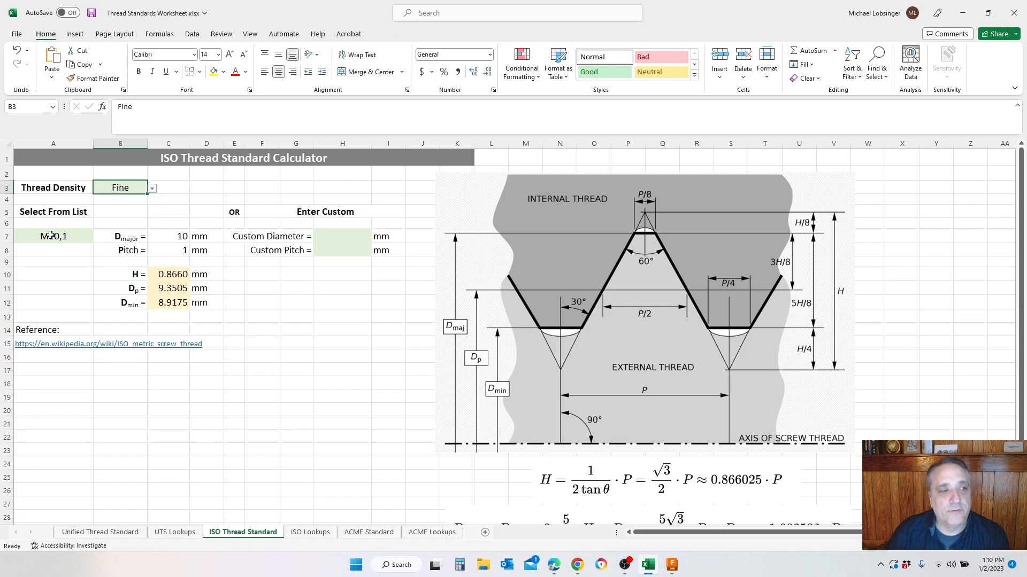
Review the M10,1 size selection and inspect the formulas behind the ISO major diameter and pitch
{"action": "left_click", "coordinate": [80, 240]}
{"action": "left_click", "coordinate": [98, 239]}
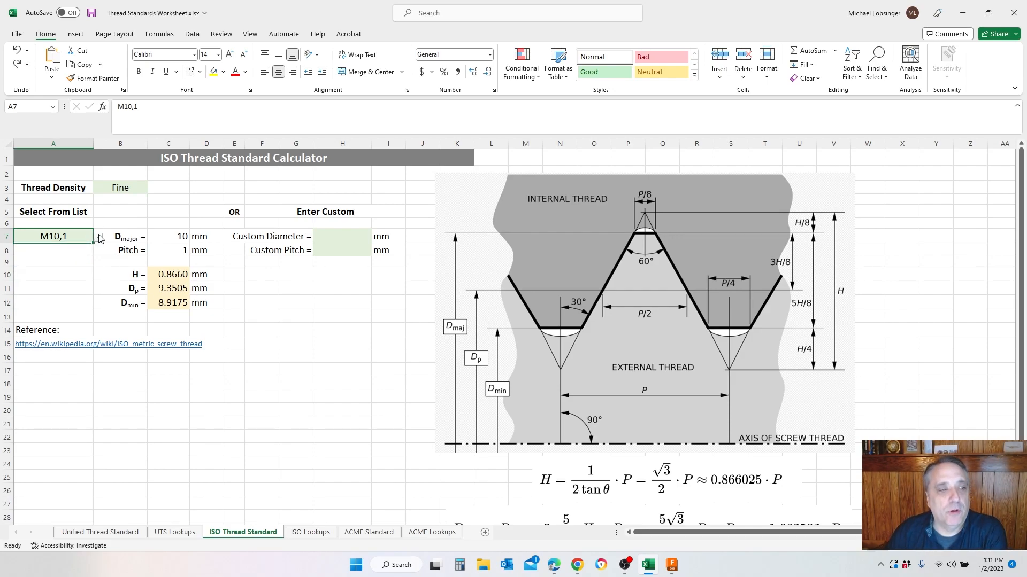
{"action": "left_click", "coordinate": [98, 238]}
{"action": "left_click", "coordinate": [32, 248]}
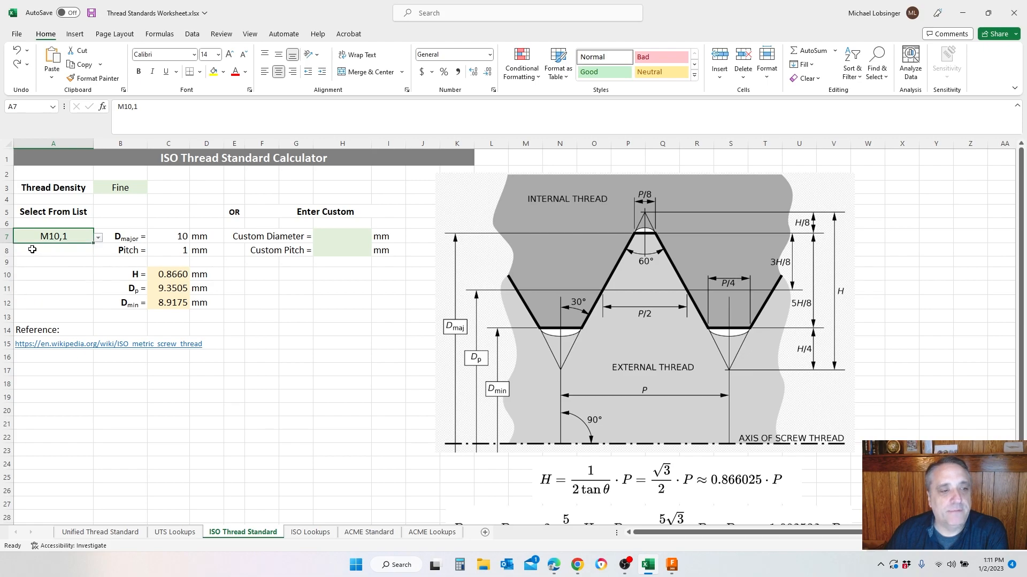
{"action": "left_click", "coordinate": [174, 235]}
{"action": "left_click", "coordinate": [163, 249]}
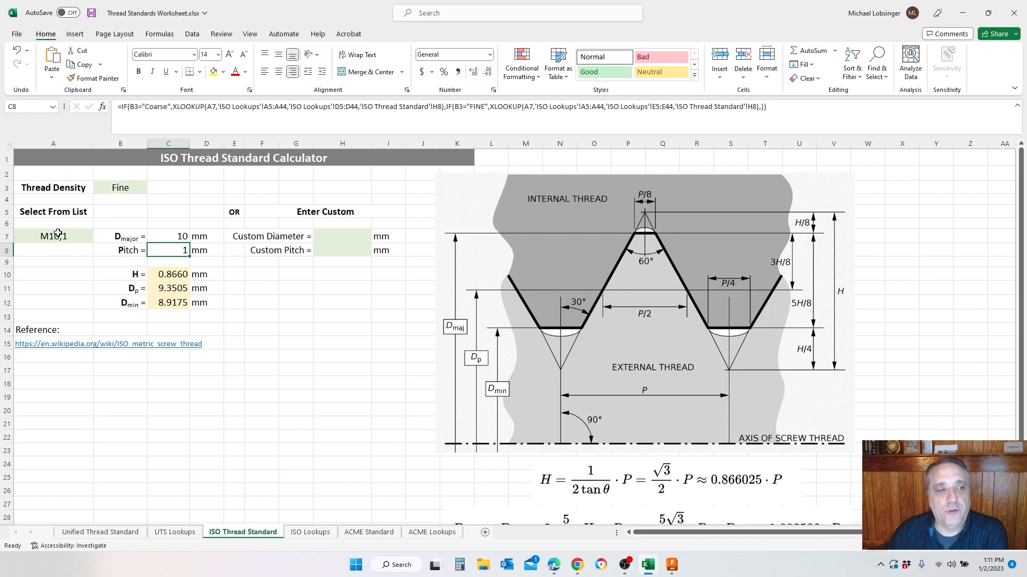
Clear the thread size chosen from the list on the ISO Thread Standard calculator
{"action": "left_click", "coordinate": [106, 239]}
{"action": "left_click", "coordinate": [90, 237]}
{"action": "left_click", "coordinate": [99, 239]}
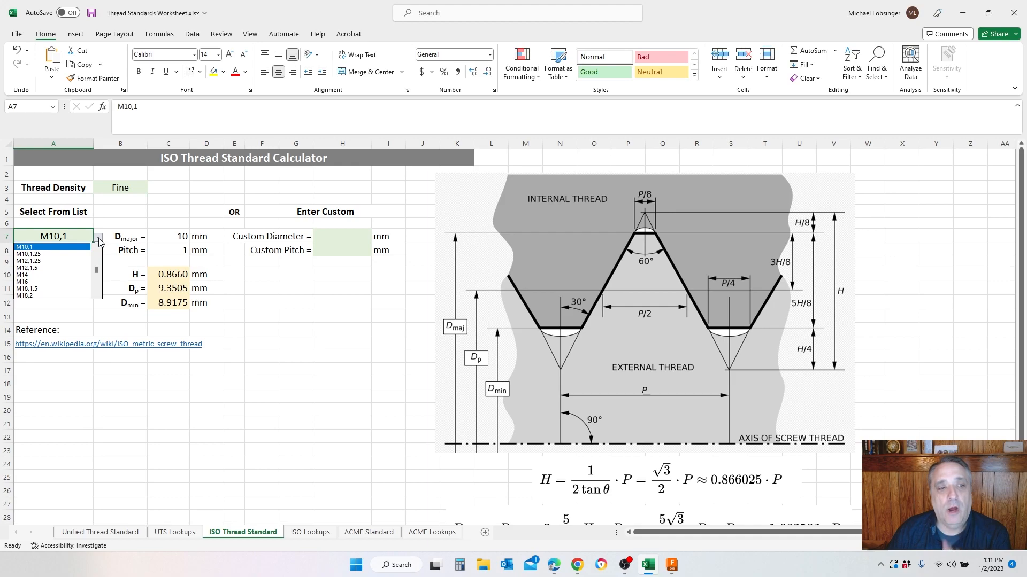
{"action": "left_click", "coordinate": [98, 239]}
{"action": "left_click", "coordinate": [98, 238]}
{"action": "left_click", "coordinate": [99, 237]}
{"action": "key", "text": "Delete"}
{"action": "left_click", "coordinate": [400, 450]}
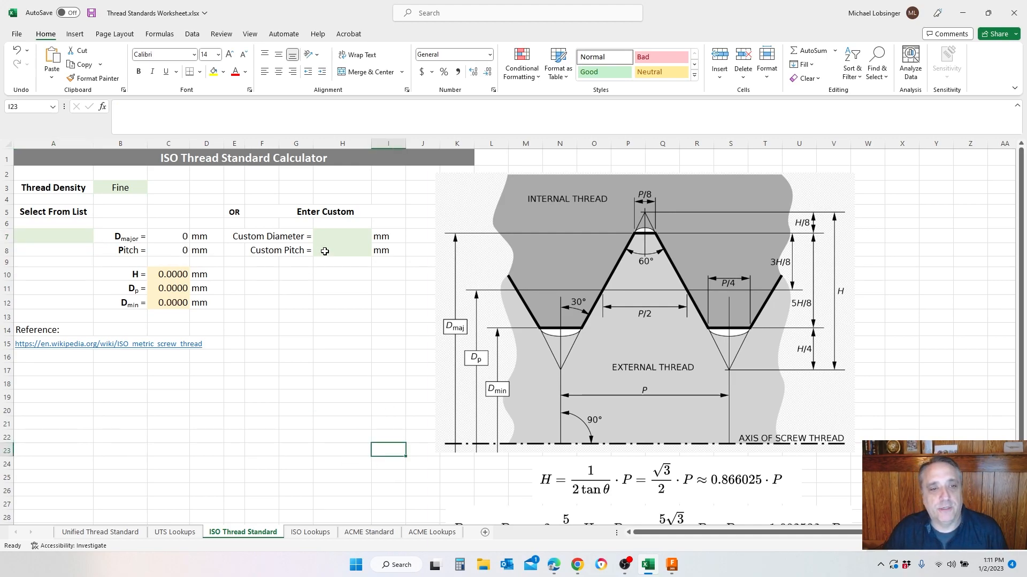
Enter a custom diameter of 10 mm and a custom pitch of 1.5 mm in the ISO calculator
{"action": "left_click", "coordinate": [331, 238]}
{"action": "type", "text": "10"}
{"action": "key", "text": "Tab"}
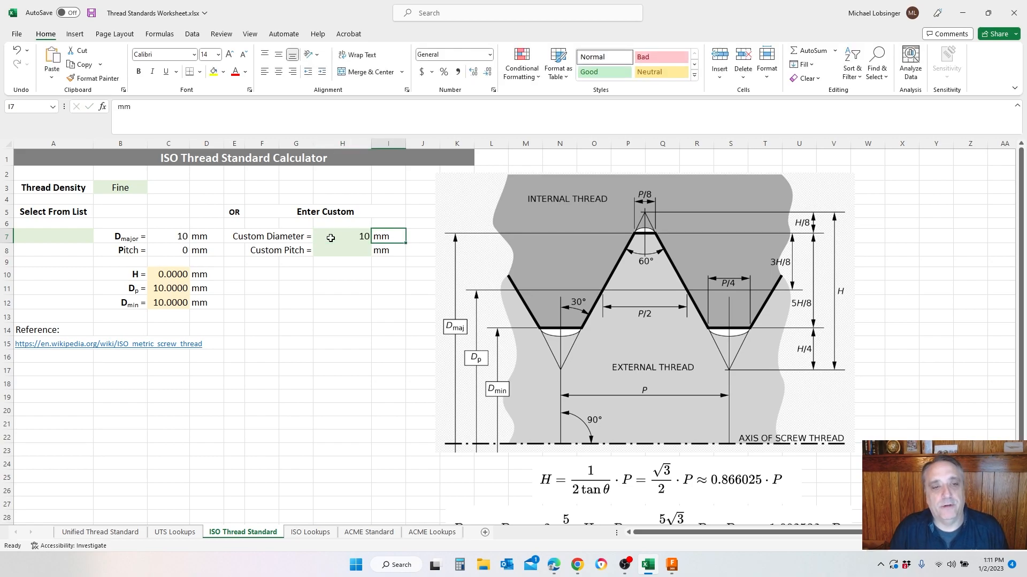
{"action": "key", "text": "Return"}
{"action": "type", "text": "1"}
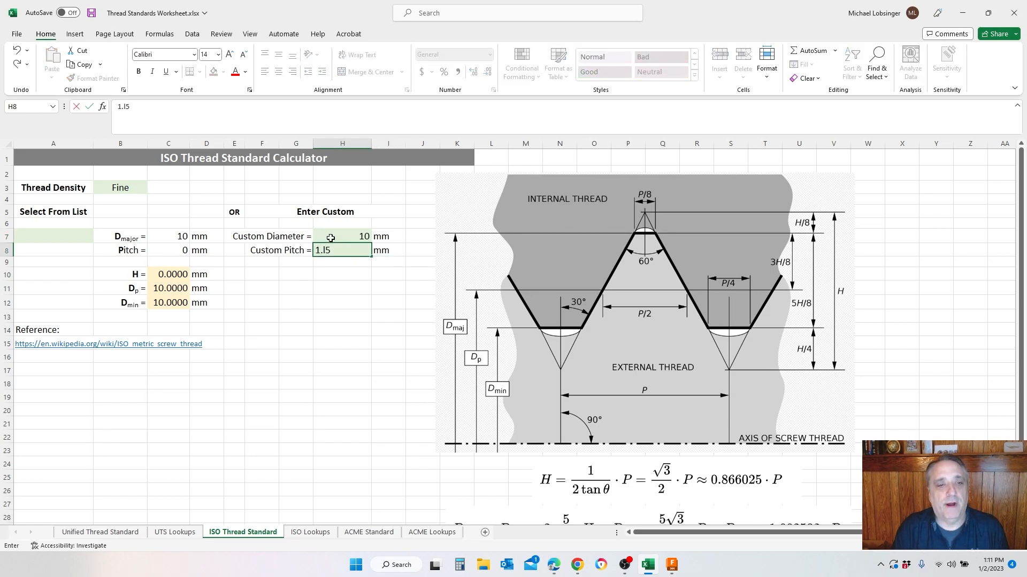
{"action": "type", "text": ".5"}
{"action": "key", "text": "Return"}
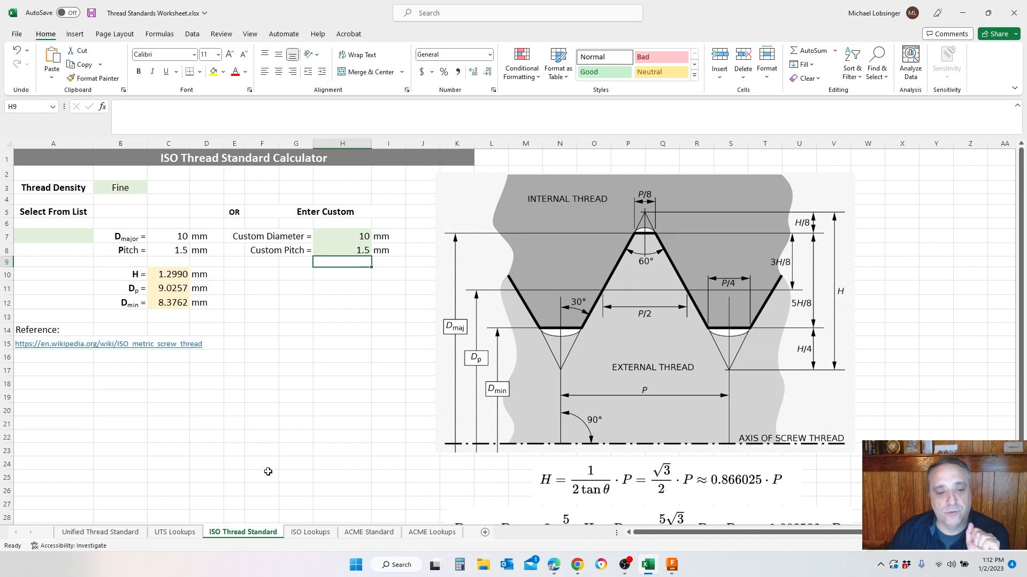
Review the designations, nominal diameters and coarse and fine pitches on the ISO Lookups sheet
{"action": "left_click", "coordinate": [310, 533]}
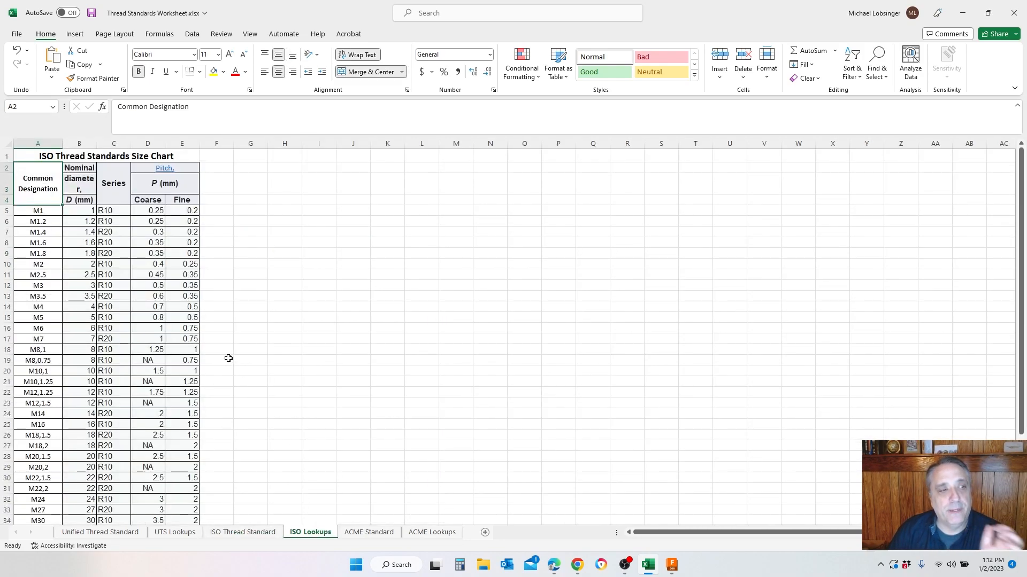
{"action": "scroll", "coordinate": [228, 358], "scroll_direction": "down", "scroll_amount": 1}
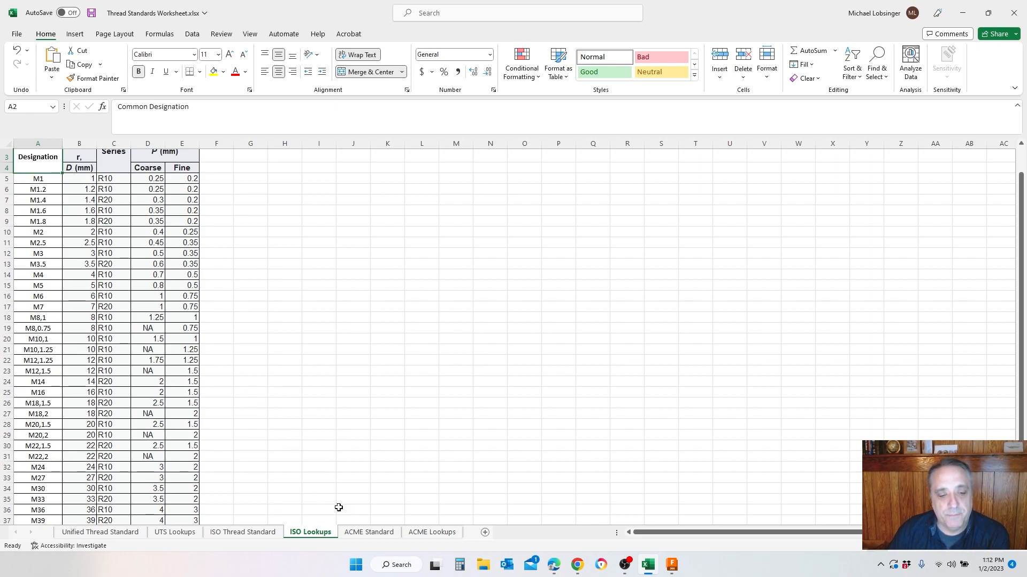
Examine the unit choices and the list of nominal sizes on the ACME Standard sheet
{"action": "left_click", "coordinate": [369, 532]}
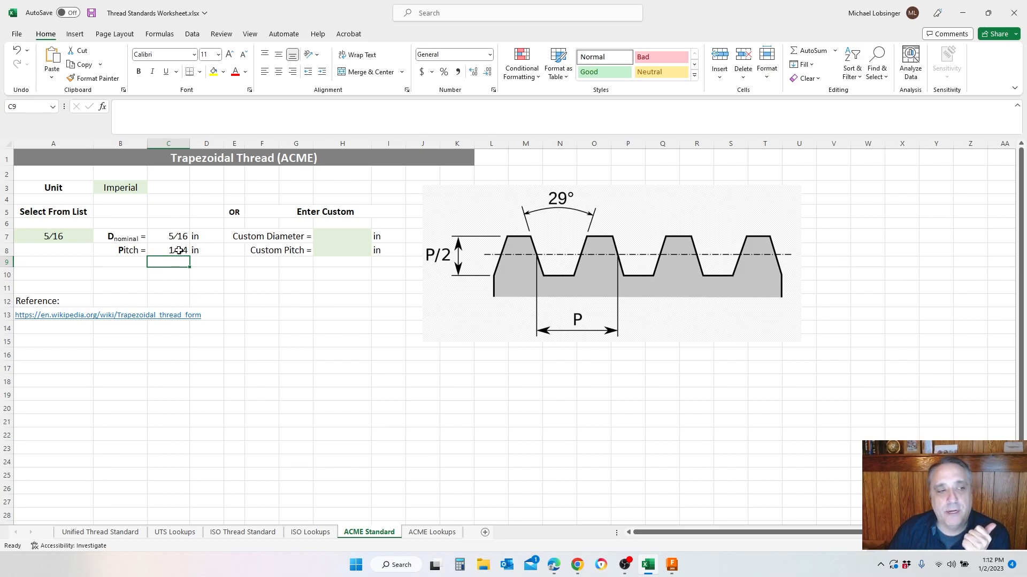
{"action": "left_click", "coordinate": [138, 189]}
{"action": "left_click", "coordinate": [152, 189]}
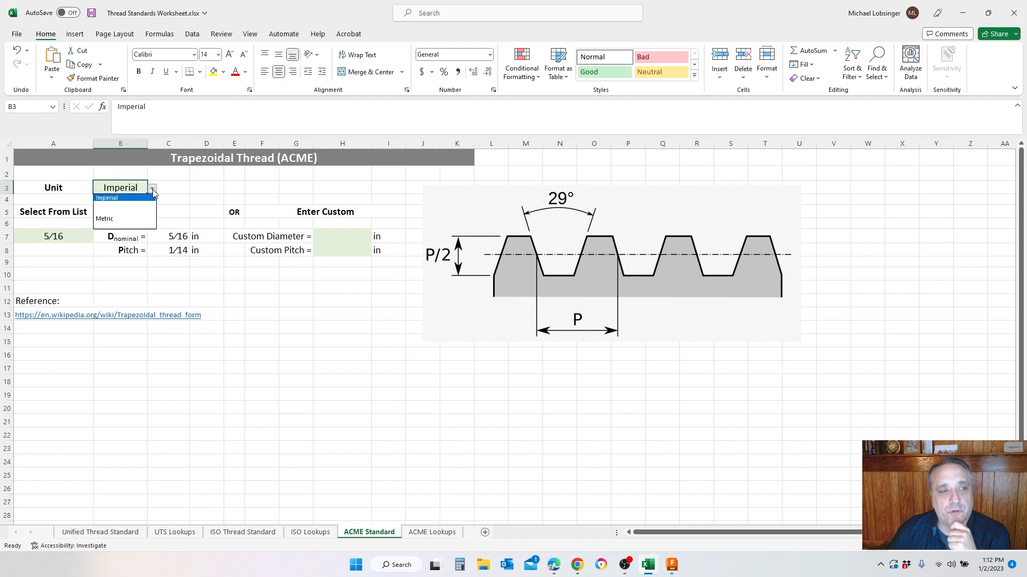
{"action": "left_click", "coordinate": [200, 199]}
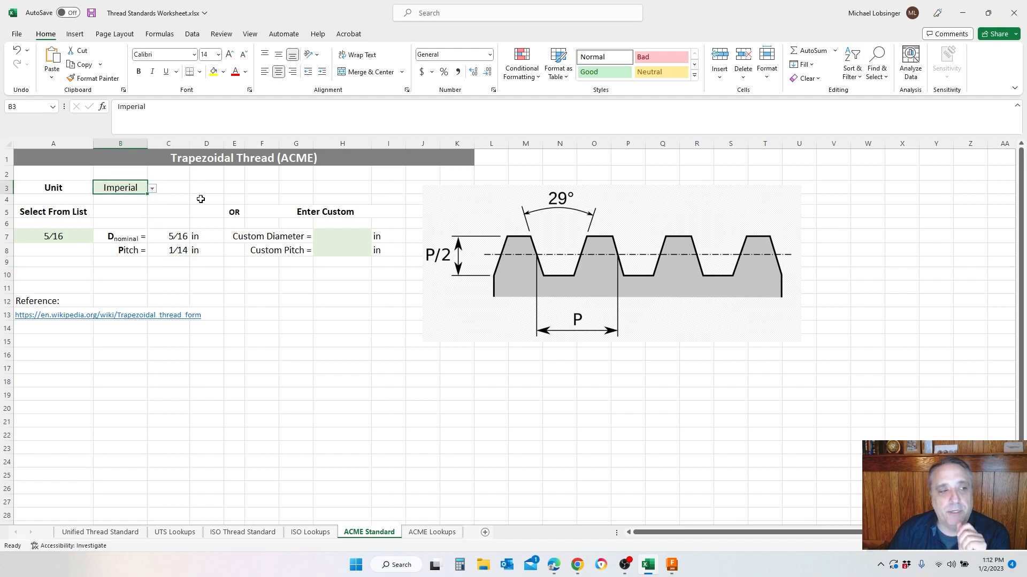
{"action": "left_click", "coordinate": [87, 236]}
{"action": "left_click", "coordinate": [98, 238]}
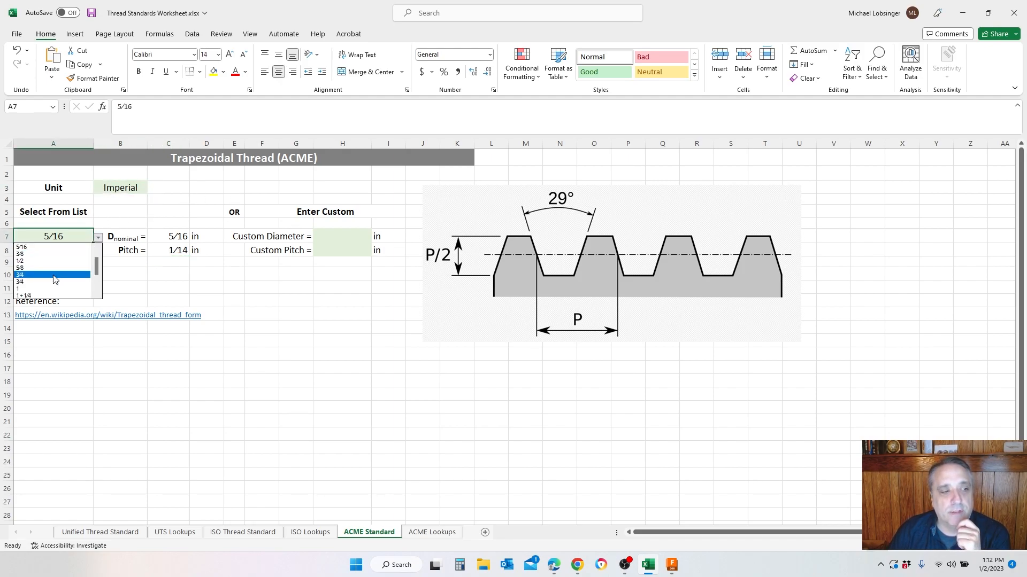
{"action": "key", "text": "Escape"}
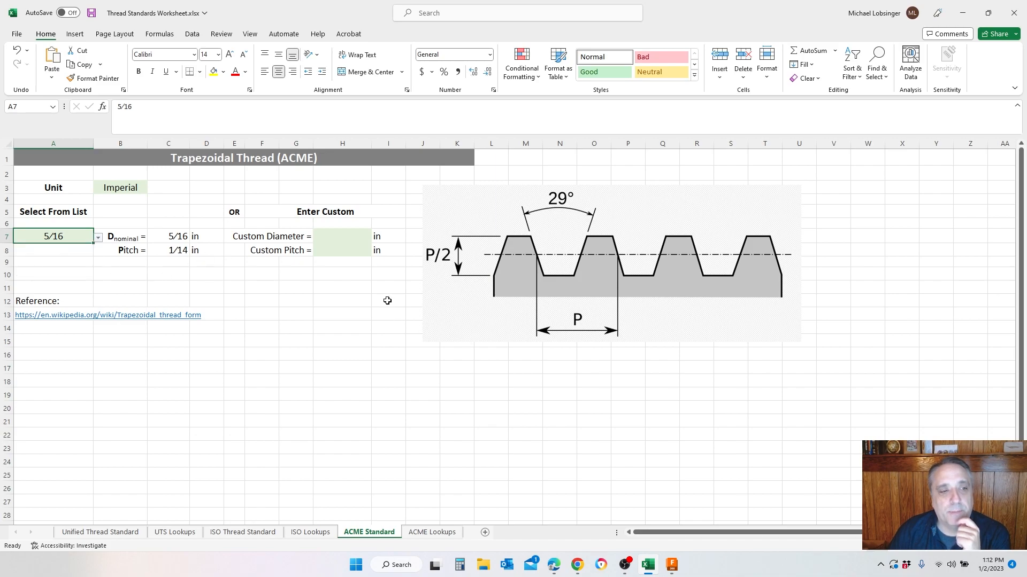
{"action": "left_click", "coordinate": [98, 238]}
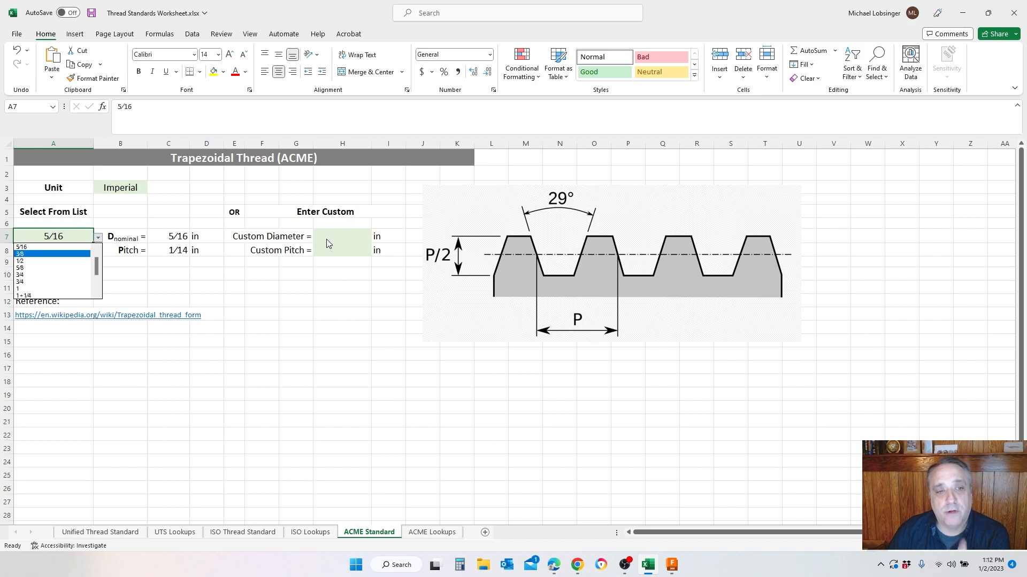
{"action": "left_click", "coordinate": [289, 298]}
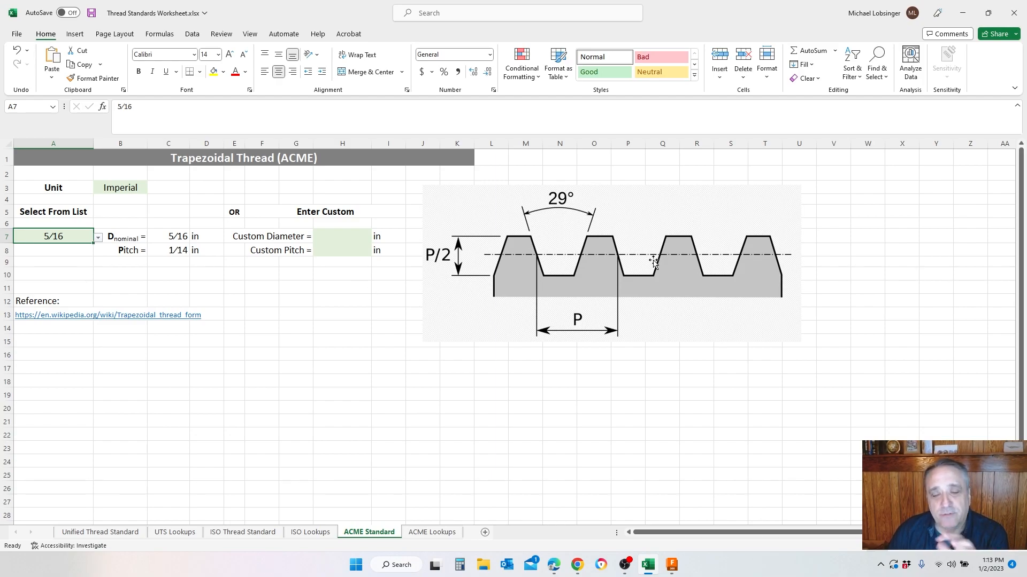
Revisit the ISO Thread Standard, ACME Standard and Unified Thread Standard sheets to compare the calculators
{"action": "left_click", "coordinate": [236, 533]}
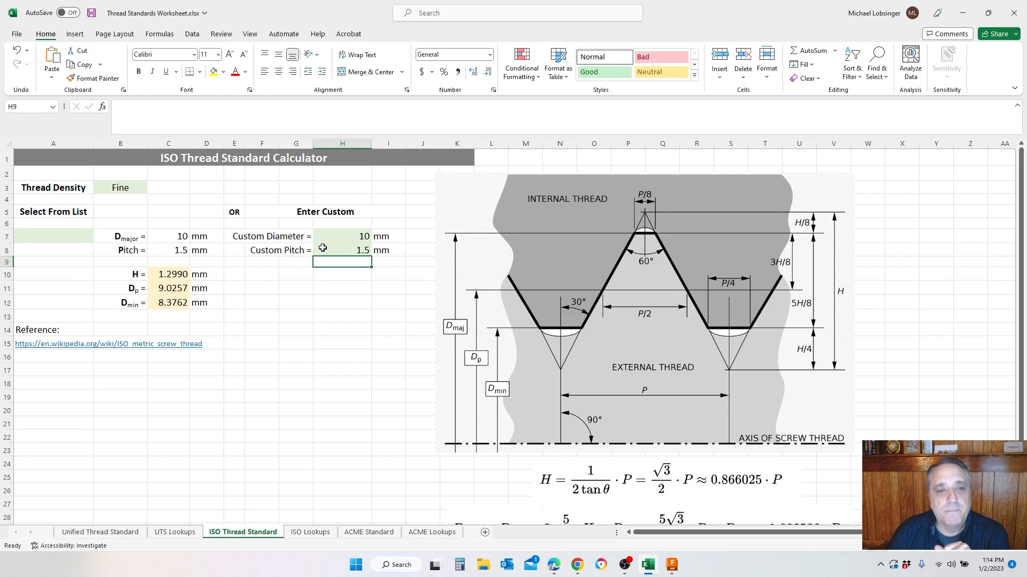
{"action": "left_click", "coordinate": [395, 533]}
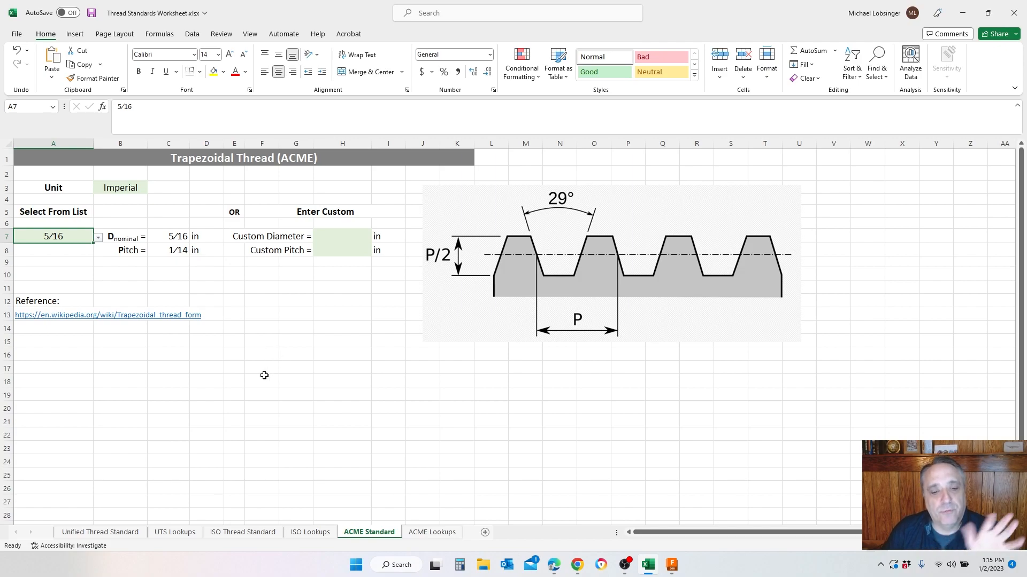
{"action": "left_click", "coordinate": [129, 533]}
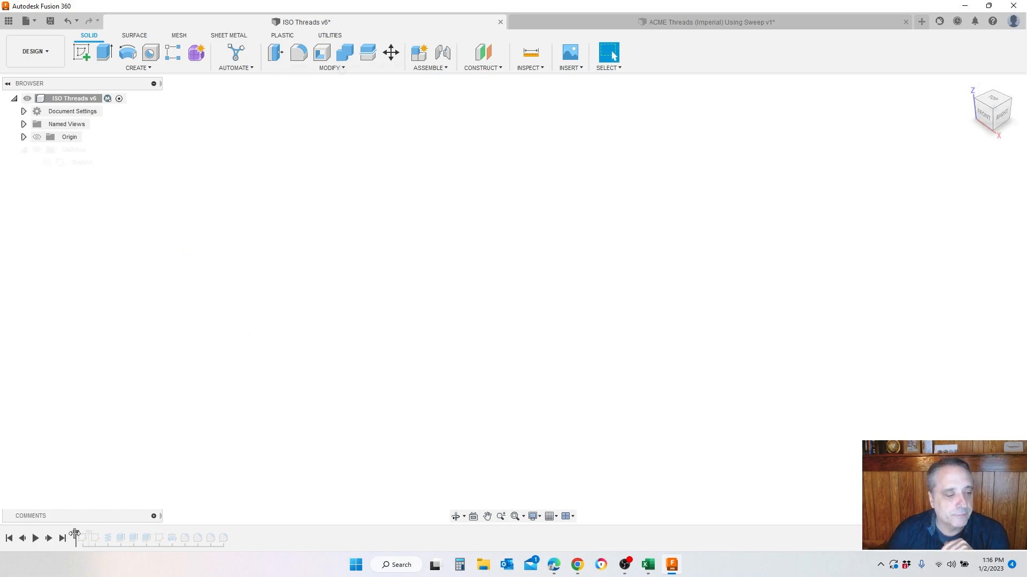
In Fusion 360, roll the ISO Threads design's timeline forward to just after its first sketch
{"action": "left_click_drag", "start_coordinate": [76, 535], "coordinate": [89, 535]}
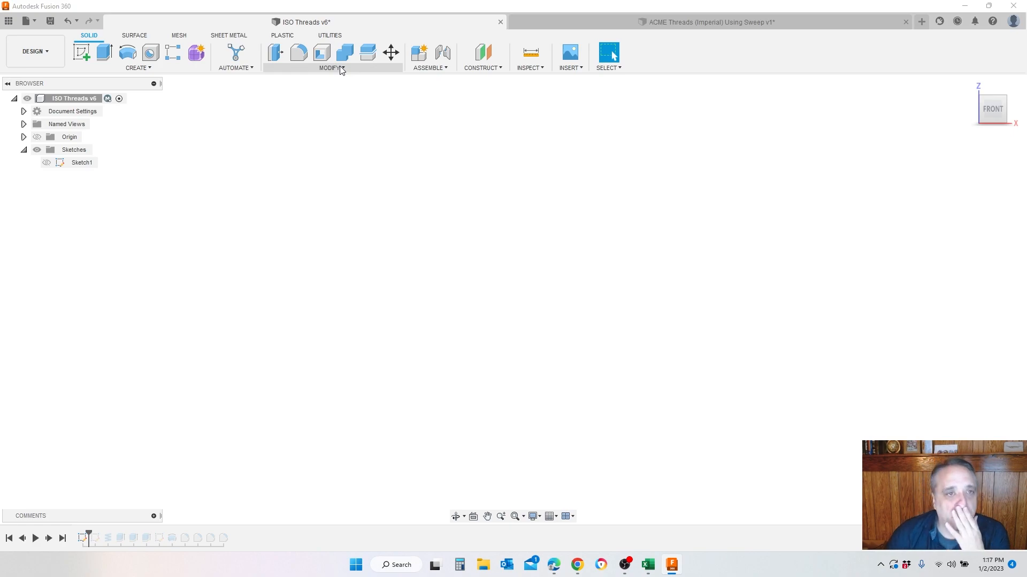
Review the user parameters and the sketch dimension expressions in the design's parameter table
{"action": "left_click", "coordinate": [340, 68]}
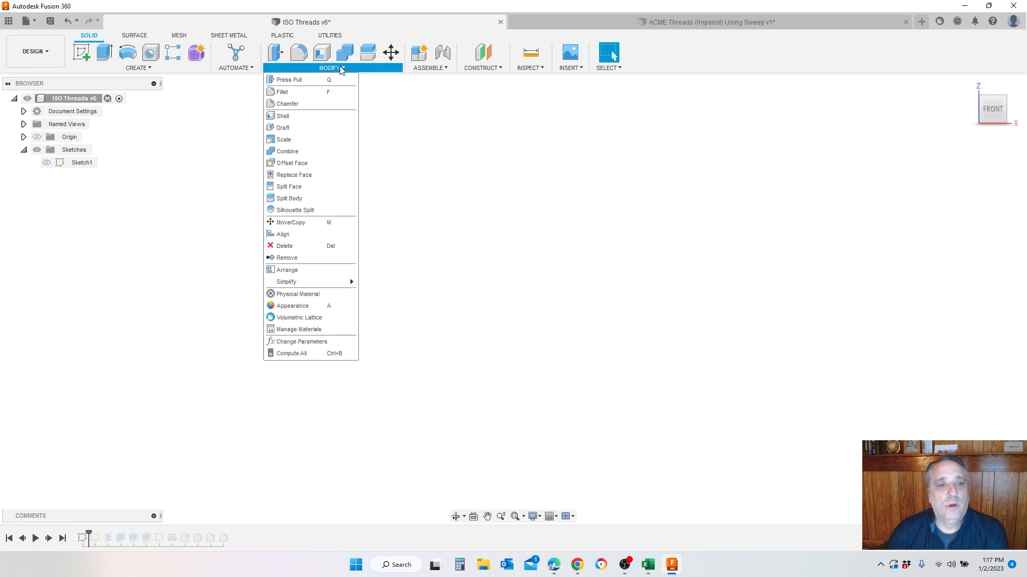
{"action": "left_click", "coordinate": [303, 345]}
{"action": "left_click_drag", "start_coordinate": [339, 99], "coordinate": [622, 168]}
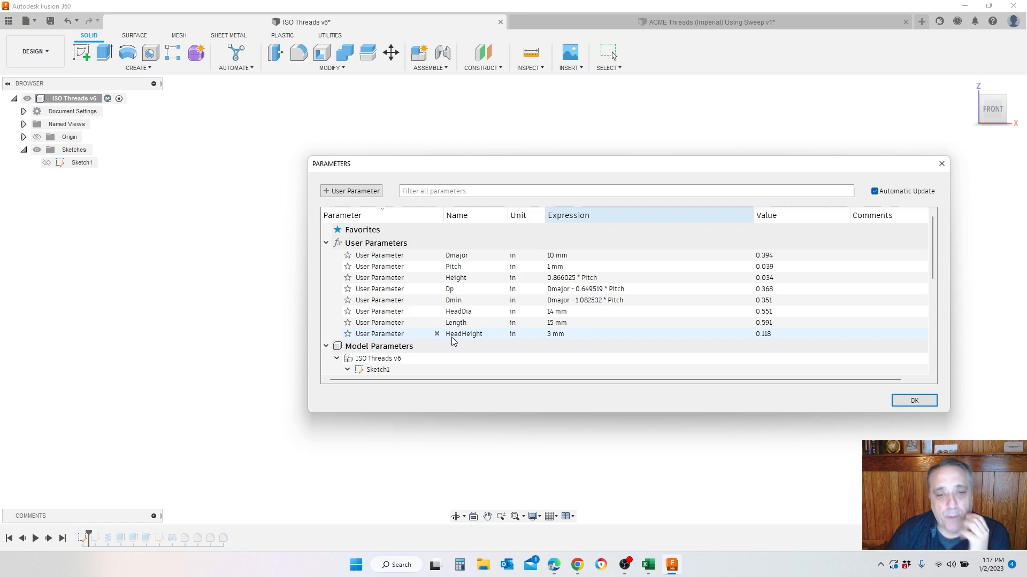
{"action": "scroll", "coordinate": [452, 341], "scroll_direction": "down", "scroll_amount": 3}
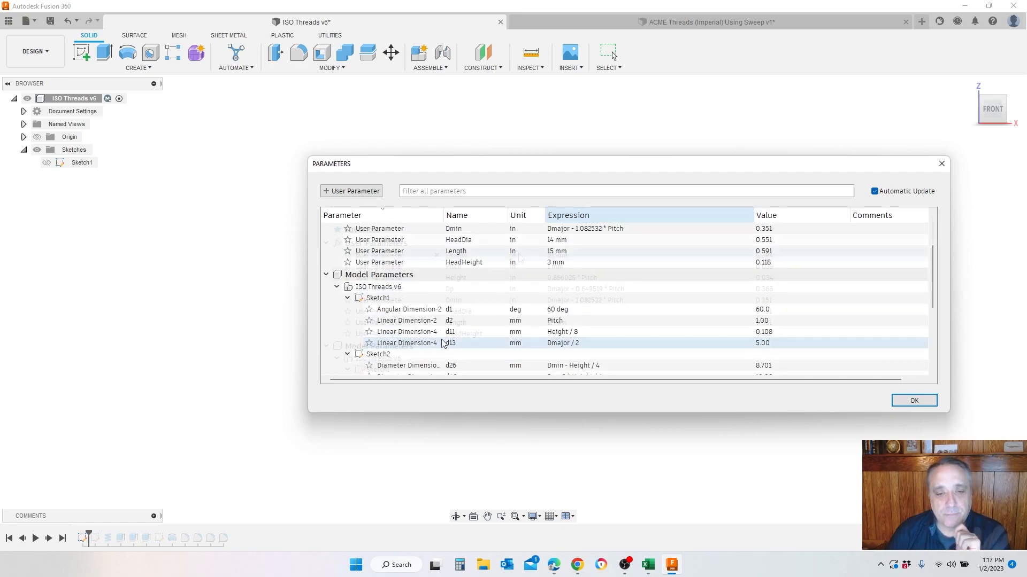
{"action": "scroll", "coordinate": [452, 341], "scroll_direction": "up", "scroll_amount": 3}
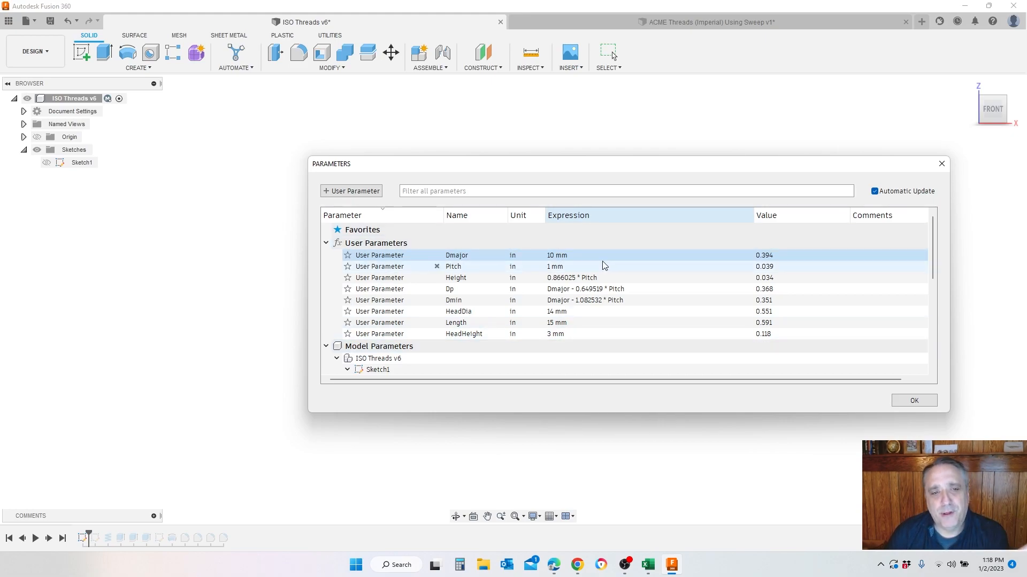
{"action": "left_click", "coordinate": [912, 401]}
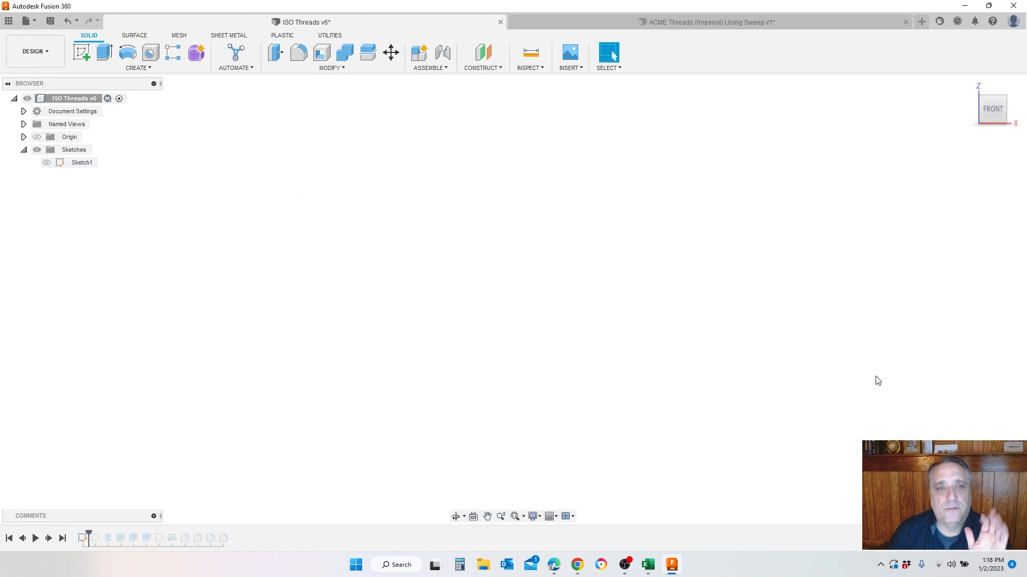
Show Sketch1 with the triangular thread profile and open it for editing
{"action": "left_click", "coordinate": [47, 163]}
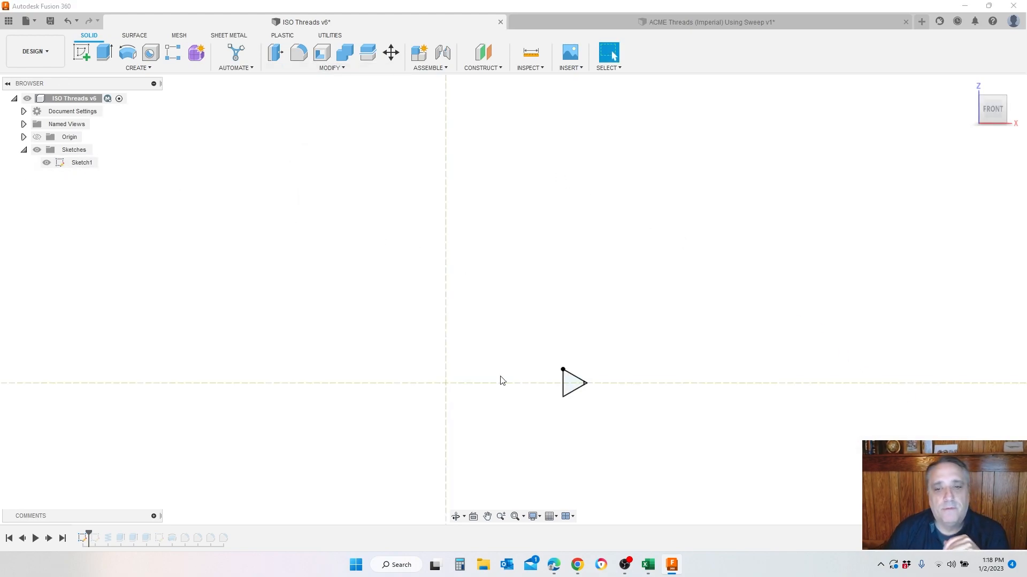
{"action": "scroll", "coordinate": [575, 430], "scroll_direction": "up", "scroll_amount": 3}
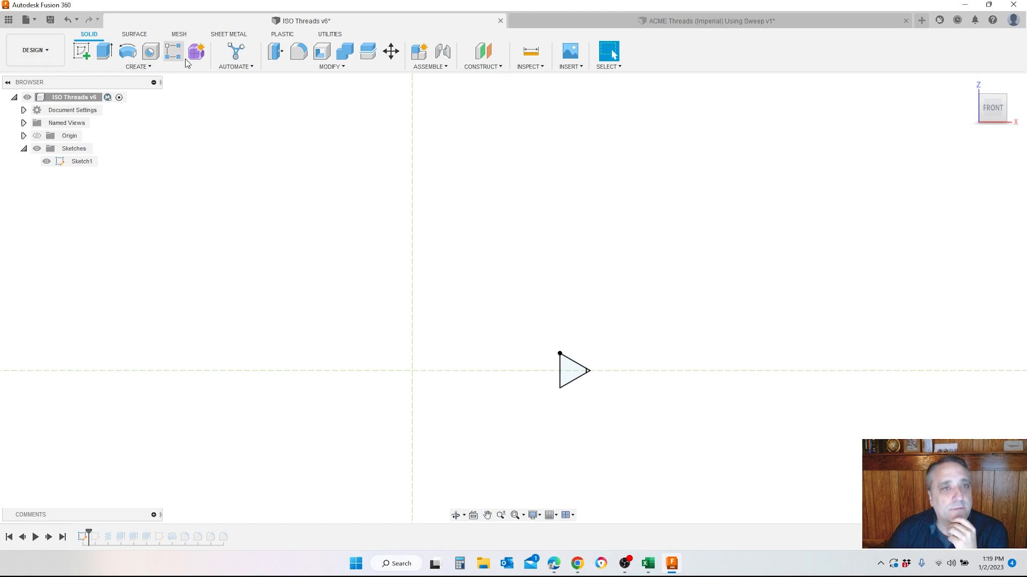
{"action": "right_click", "coordinate": [82, 537]}
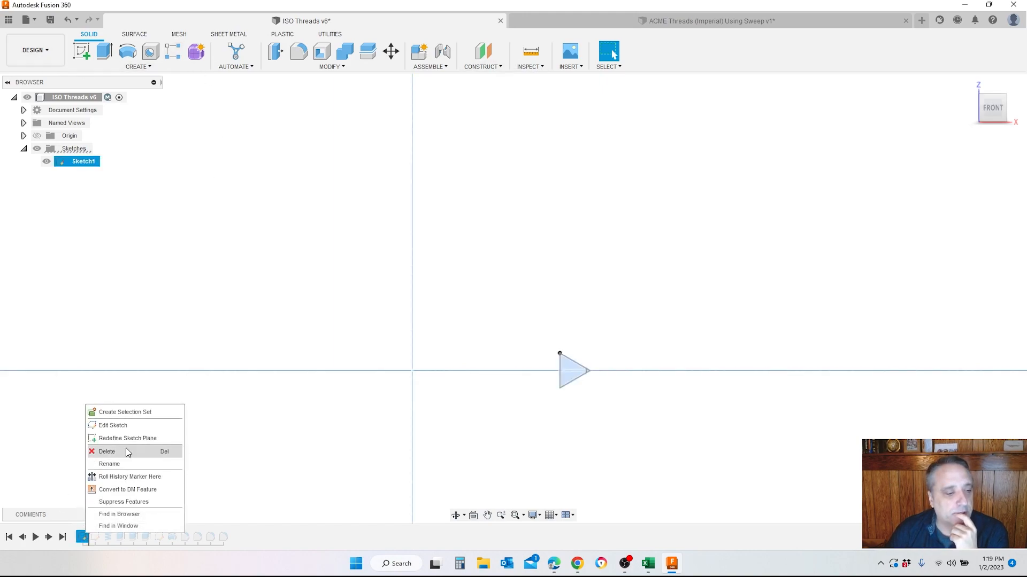
{"action": "left_click", "coordinate": [115, 425]}
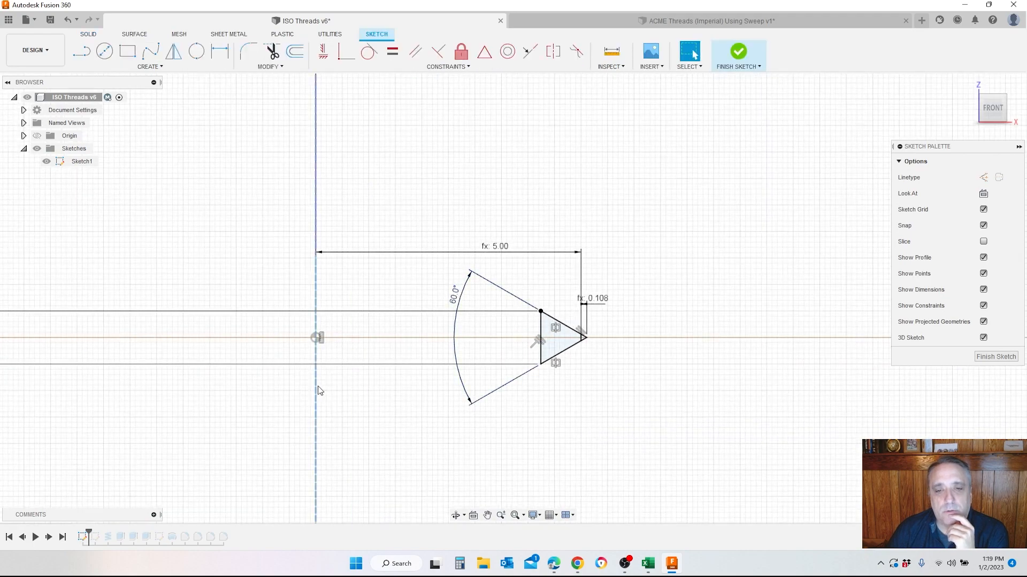
{"action": "scroll", "coordinate": [319, 391], "scroll_direction": "up", "scroll_amount": 1}
{"action": "scroll", "coordinate": [319, 390], "scroll_direction": "up", "scroll_amount": 1}
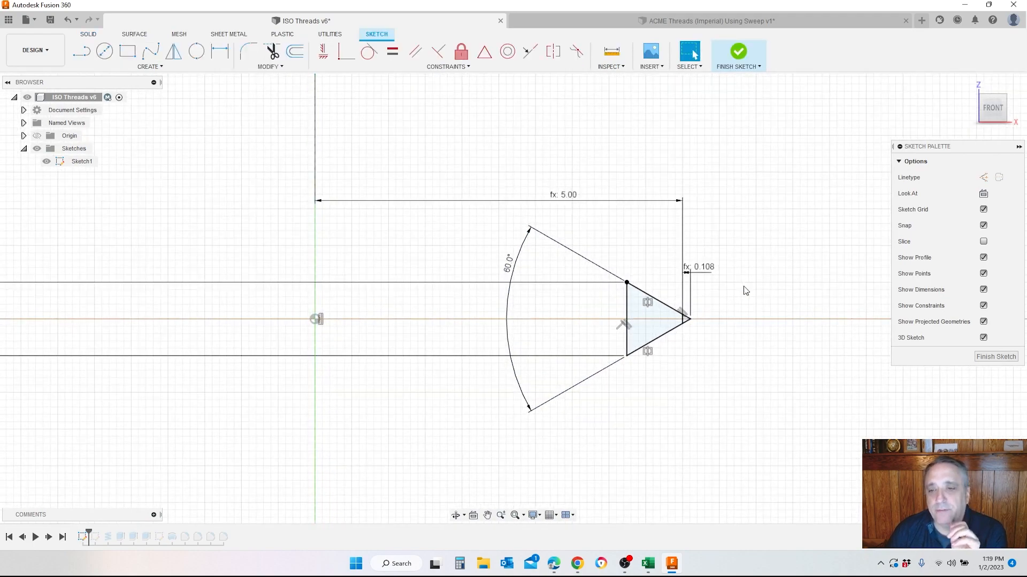
Move the small dimension at the triangle's tip farther outward, check its expression, and finish the sketch
{"action": "left_click", "coordinate": [704, 271]}
{"action": "left_click_drag", "start_coordinate": [705, 271], "coordinate": [740, 271]}
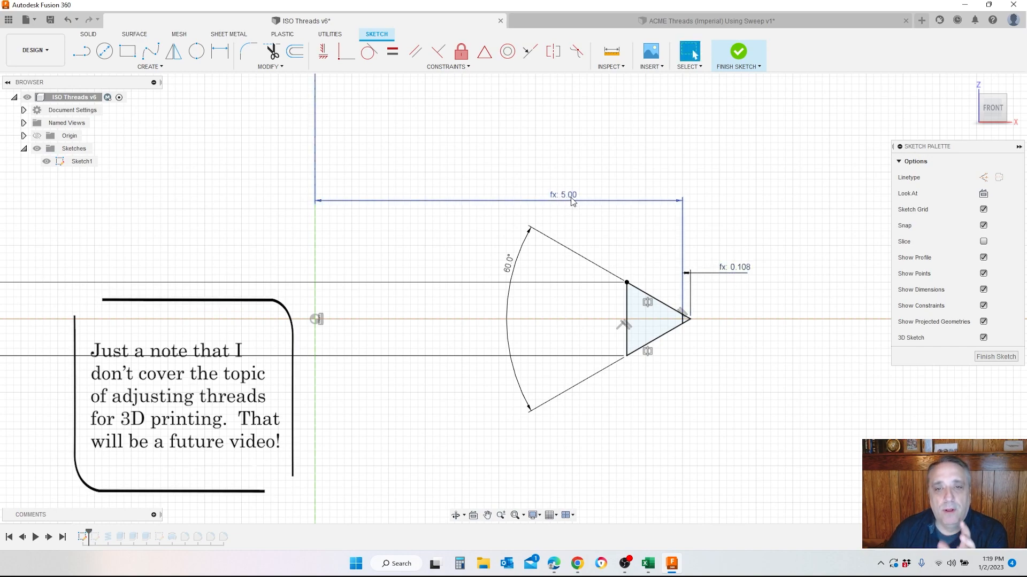
{"action": "mouse_move", "coordinate": [566, 198]}
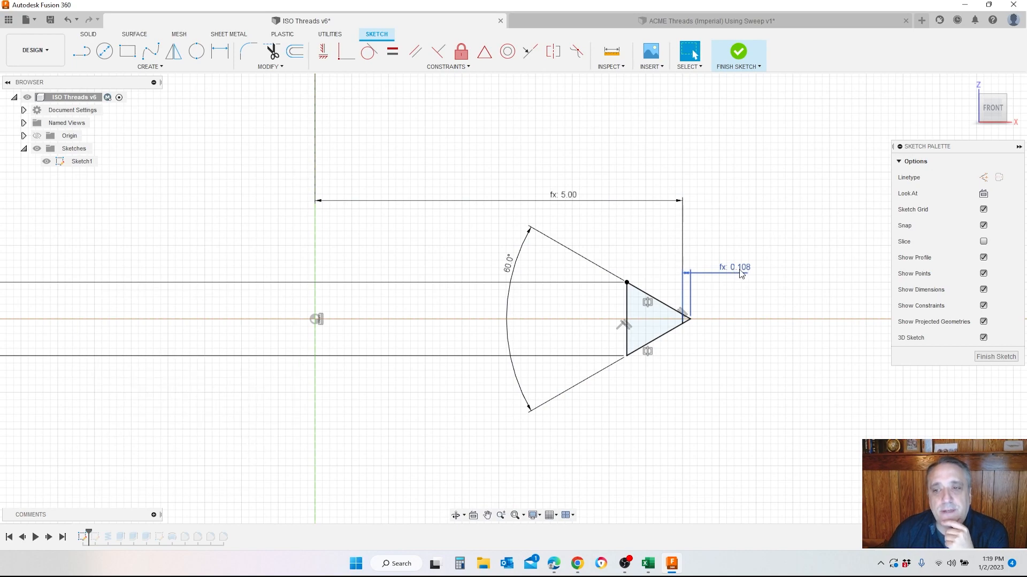
{"action": "mouse_move", "coordinate": [742, 275]}
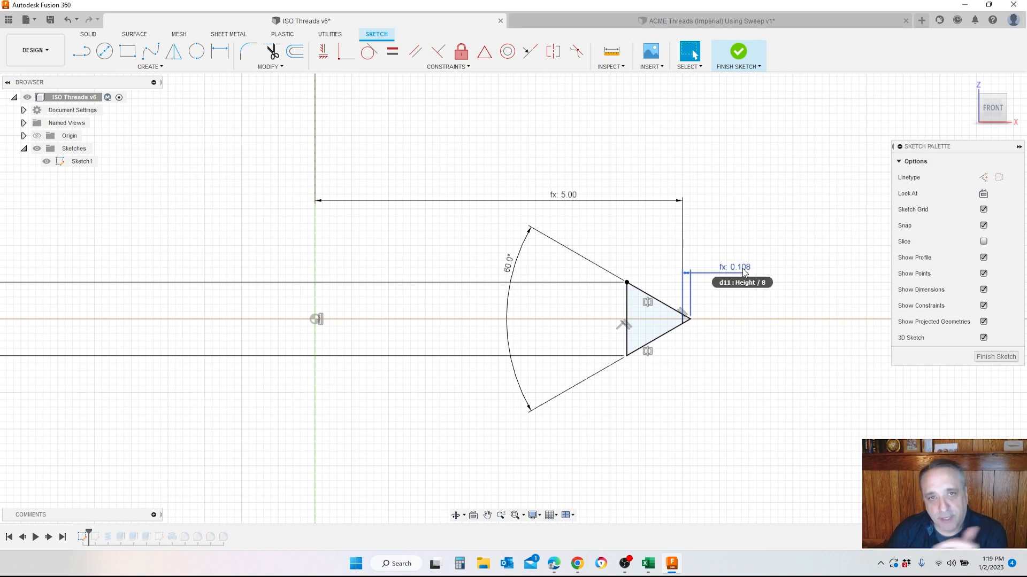
{"action": "double_click", "coordinate": [744, 270]}
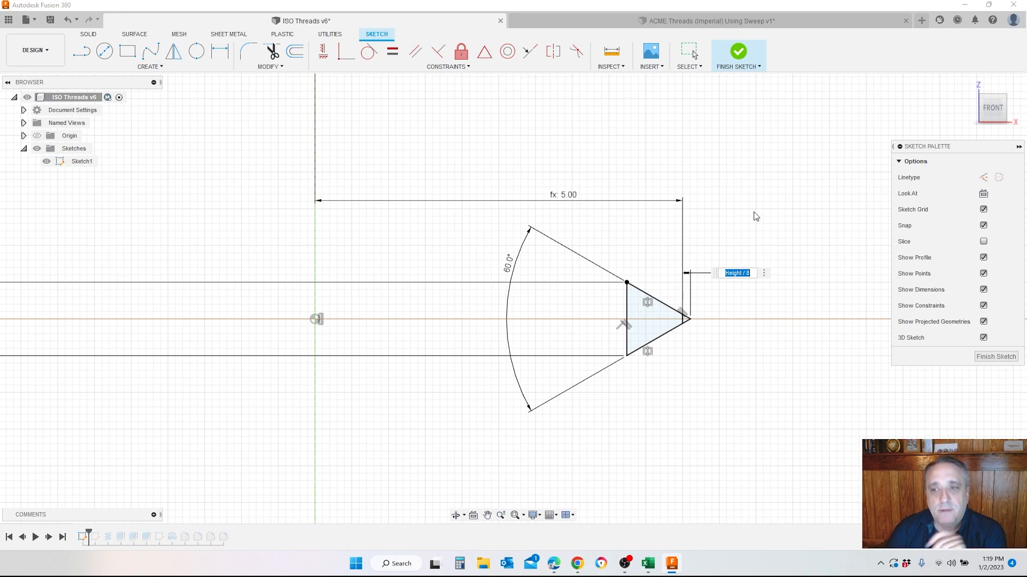
{"action": "key", "text": "Return"}
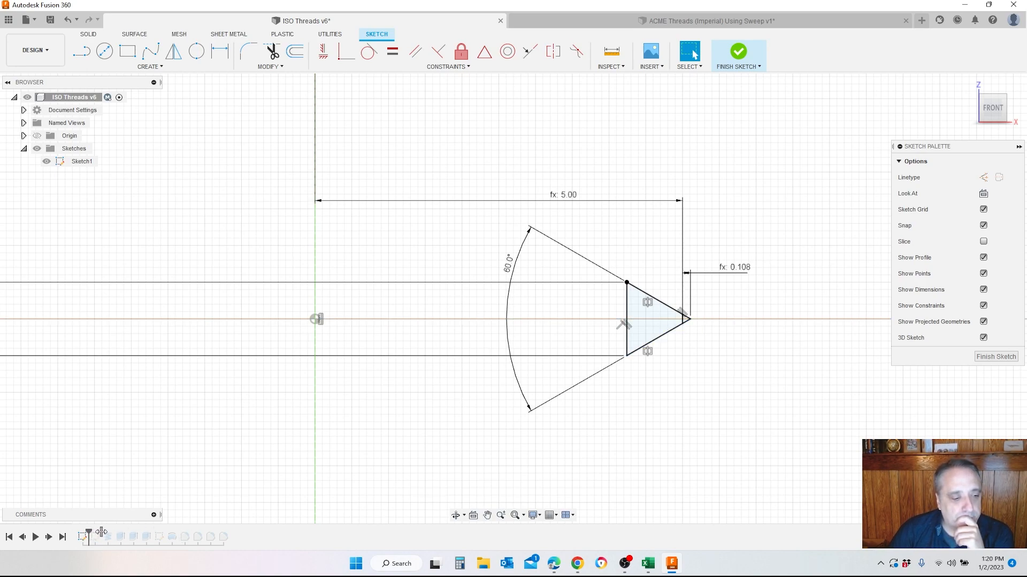
{"action": "left_click", "coordinate": [737, 53]}
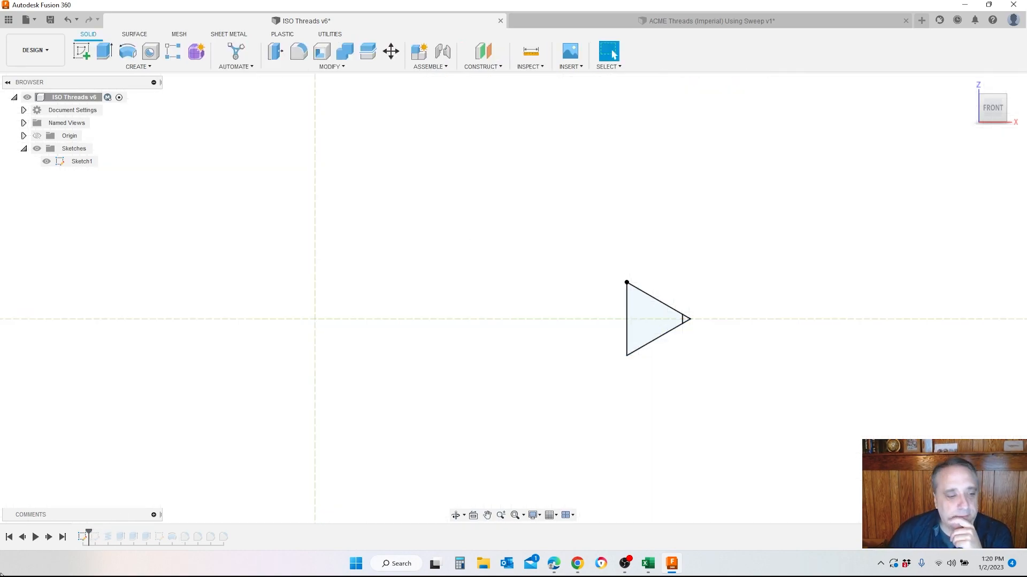
Roll the timeline forward to just after the second sketch and open Sketch2 for editing
{"action": "left_click_drag", "start_coordinate": [89, 530], "coordinate": [102, 529]}
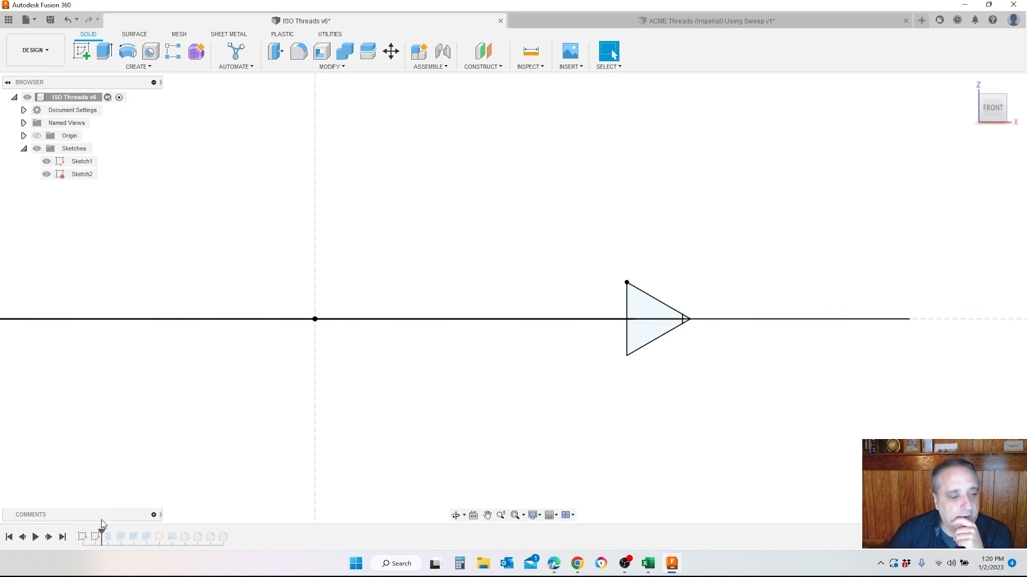
{"action": "right_click", "coordinate": [83, 174]}
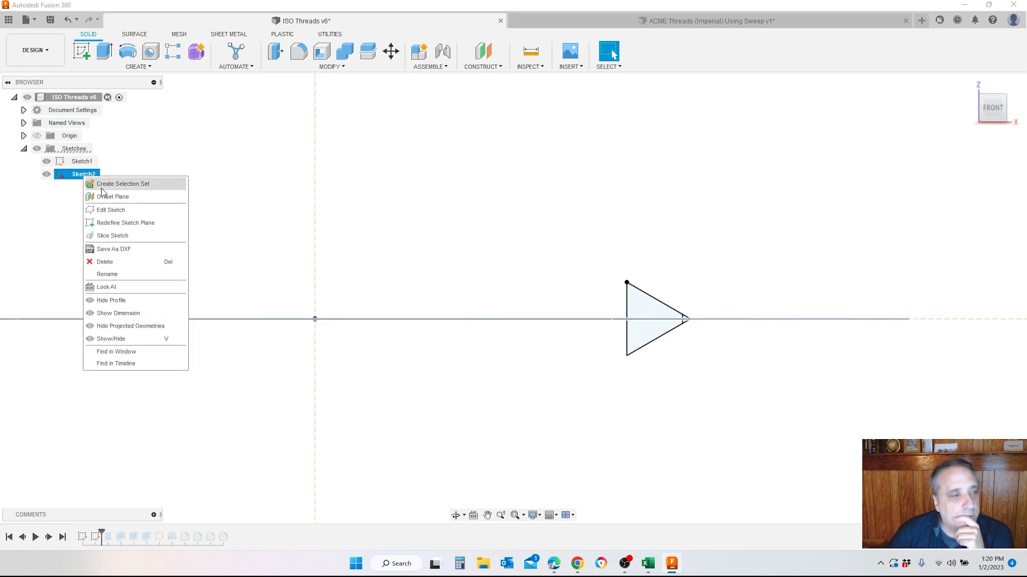
{"action": "left_click", "coordinate": [114, 211]}
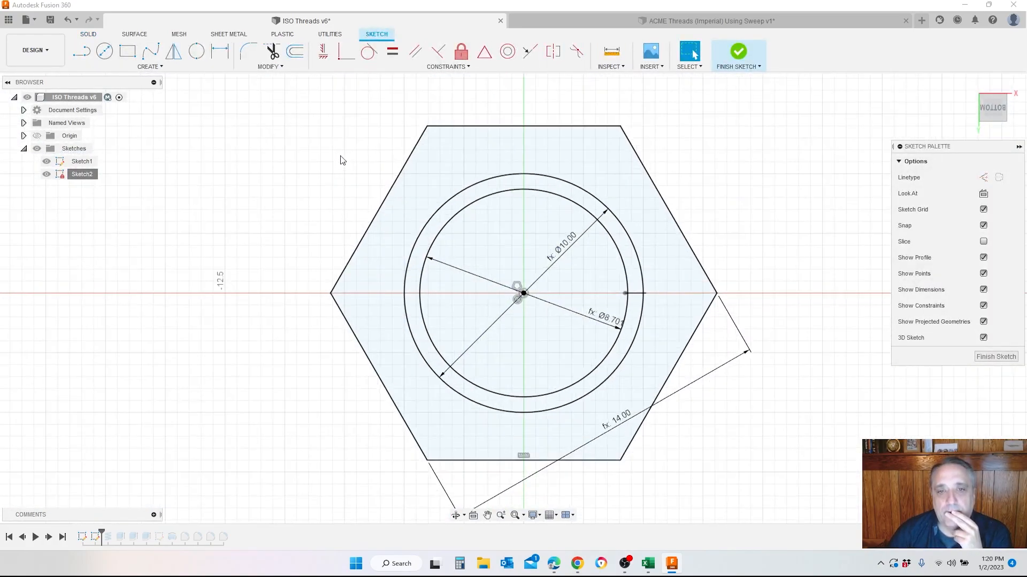
Examine the hexagon and the two concentric circles in Sketch2, checking the expressions behind the circles' diameters
{"action": "scroll", "coordinate": [695, 196], "scroll_direction": "up", "scroll_amount": 2}
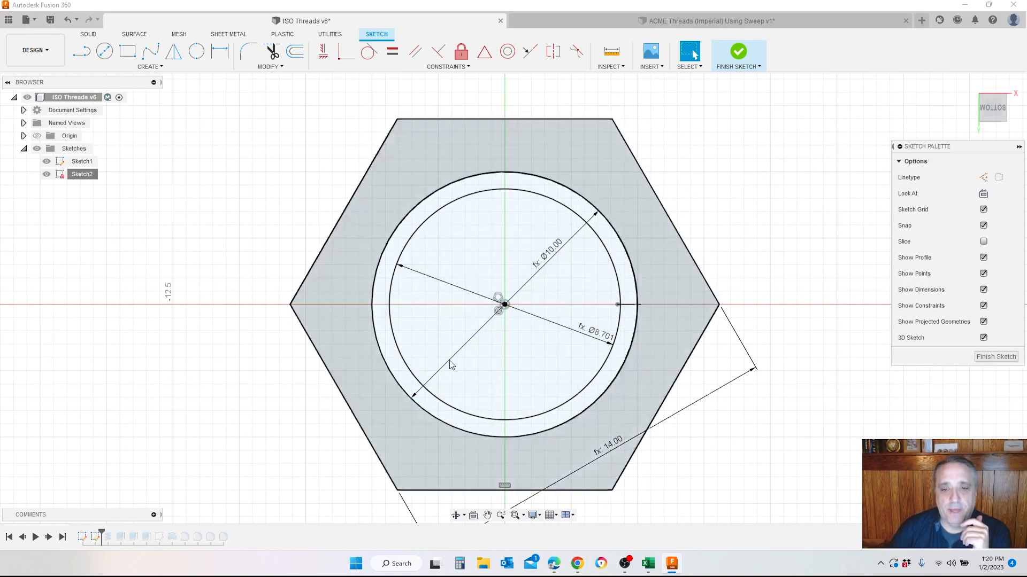
{"action": "scroll", "coordinate": [716, 424], "scroll_direction": "down", "scroll_amount": 2}
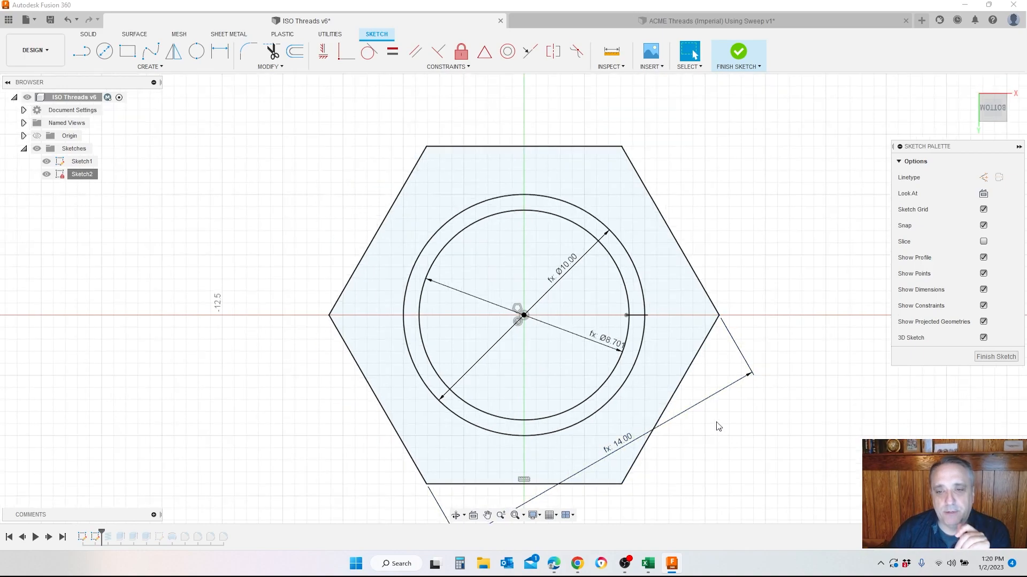
{"action": "scroll", "coordinate": [813, 466], "scroll_direction": "up", "scroll_amount": 3}
{"action": "scroll", "coordinate": [817, 470], "scroll_direction": "down", "scroll_amount": 1}
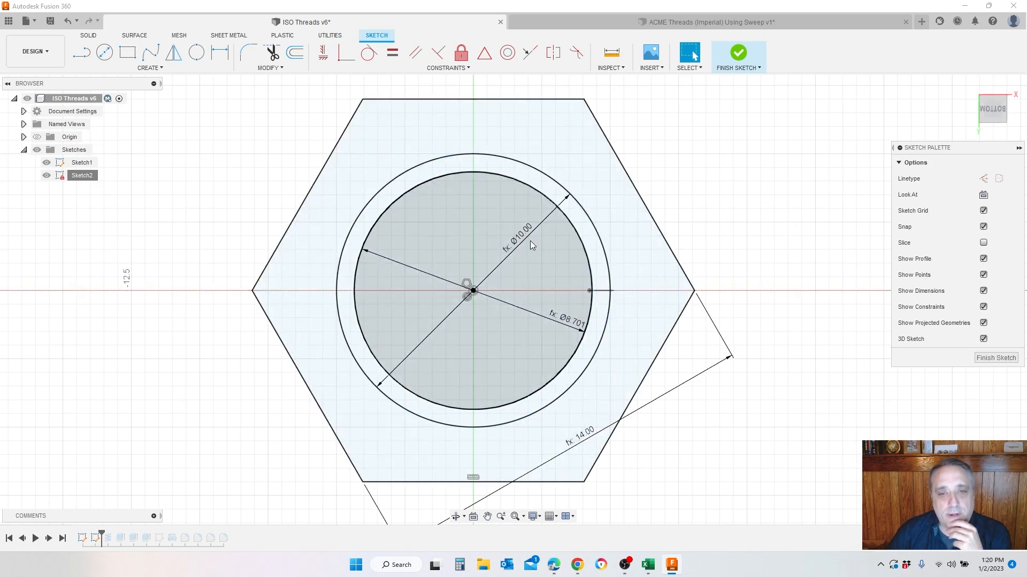
{"action": "mouse_move", "coordinate": [528, 240]}
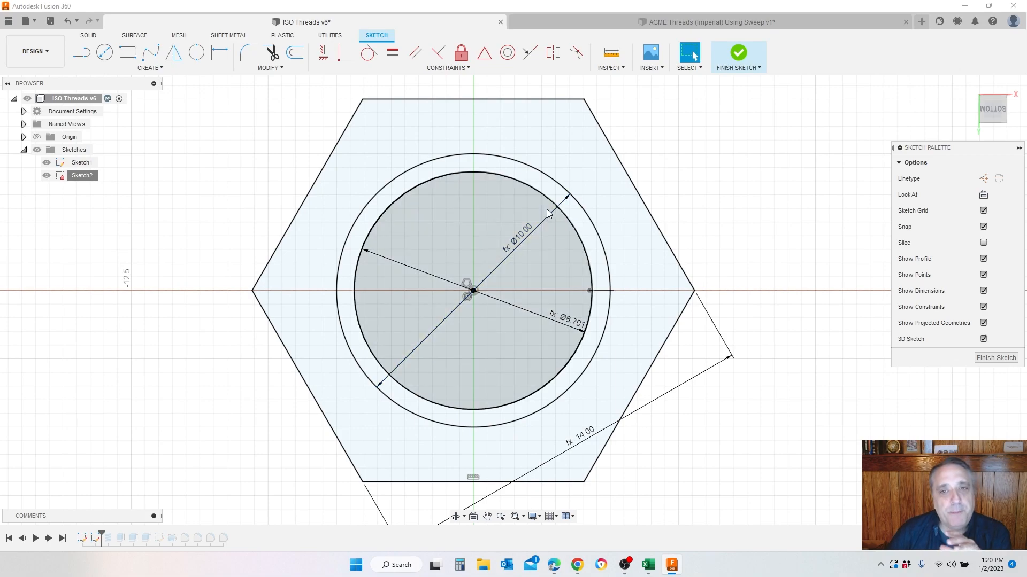
{"action": "mouse_move", "coordinate": [568, 202]}
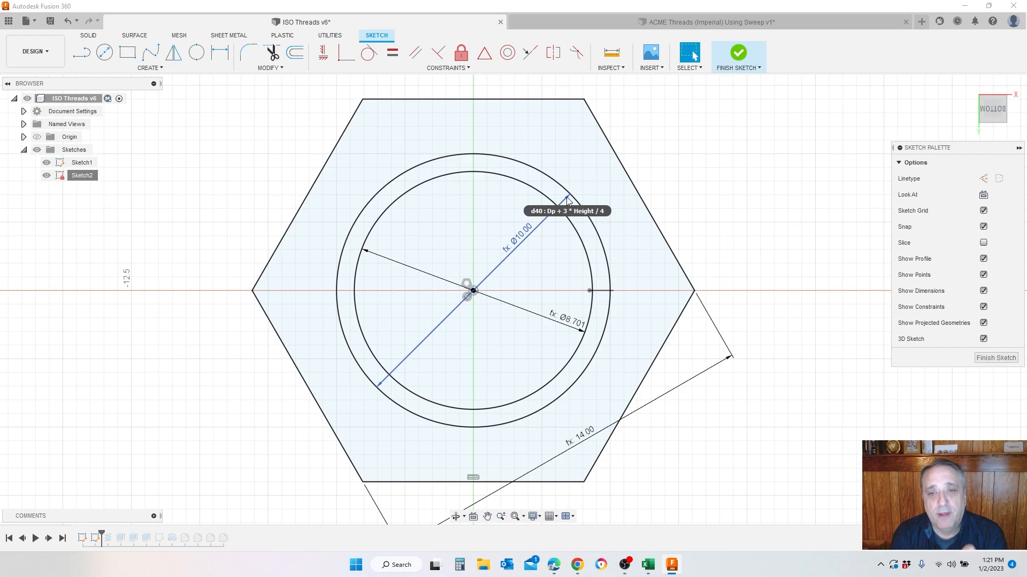
{"action": "double_click", "coordinate": [568, 322]}
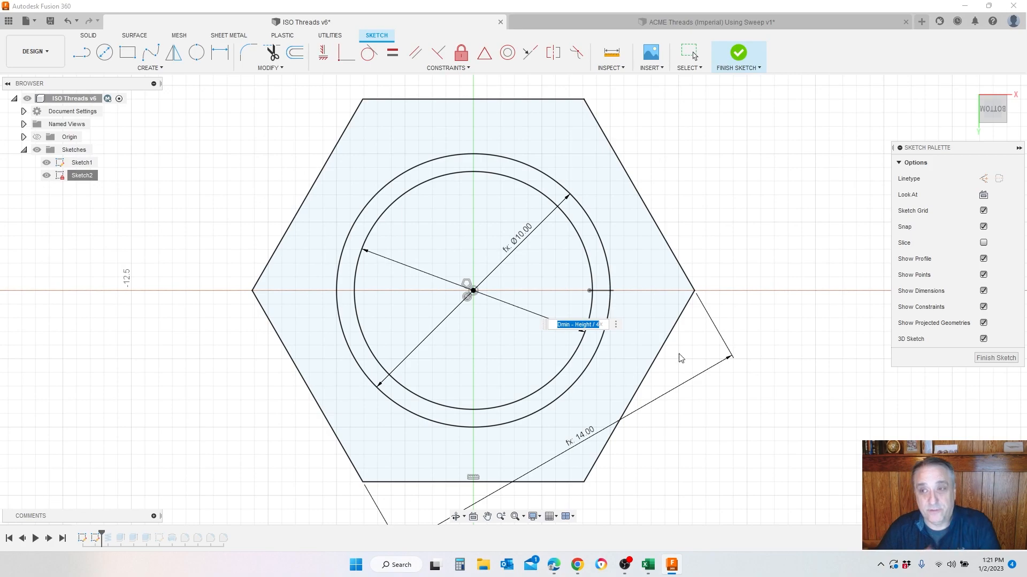
{"action": "left_click", "coordinate": [795, 59]}
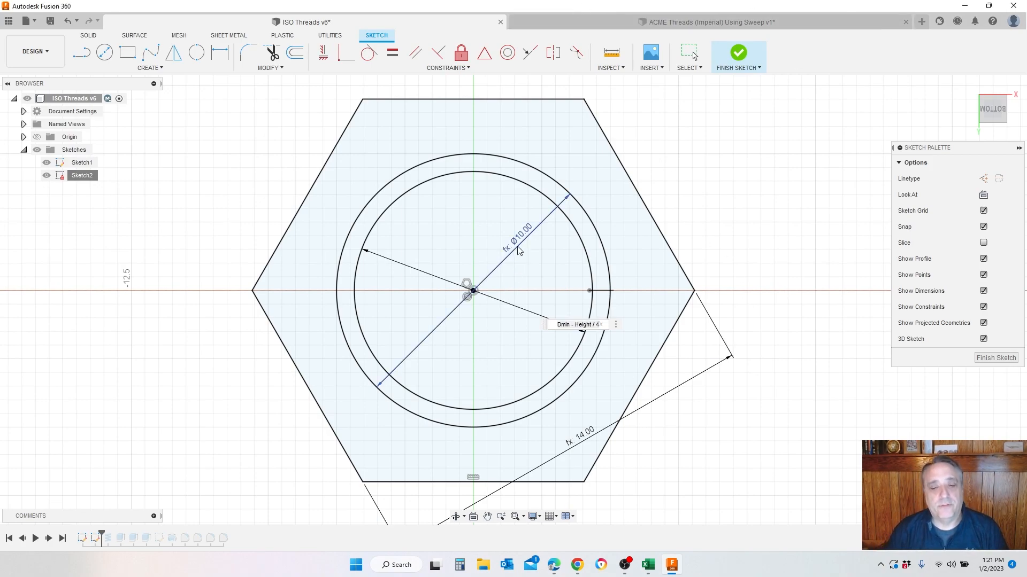
{"action": "mouse_move", "coordinate": [519, 251]}
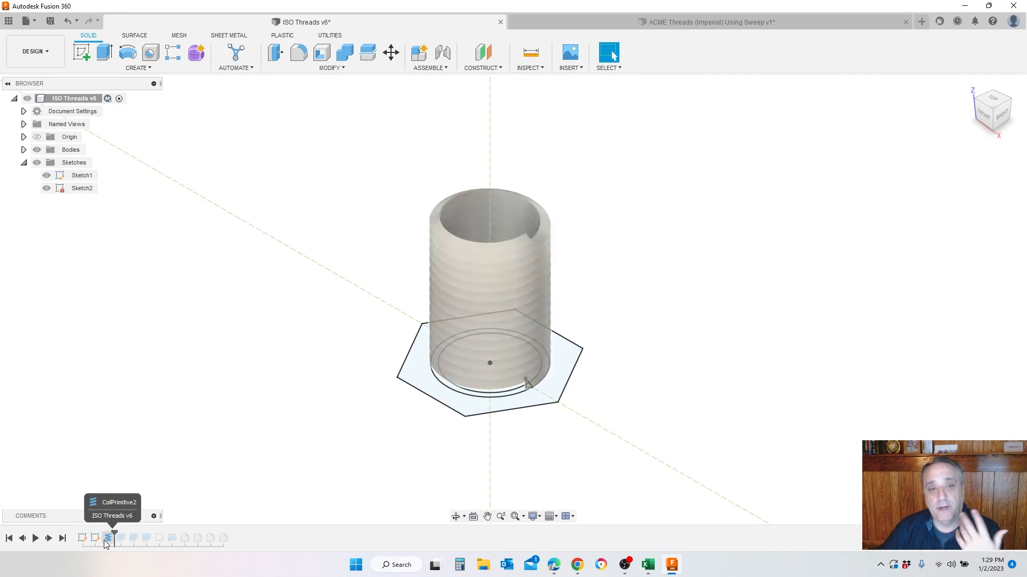
Open the thread's coil feature for editing and place its settings dialog closer to the model
{"action": "left_click", "coordinate": [987, 118]}
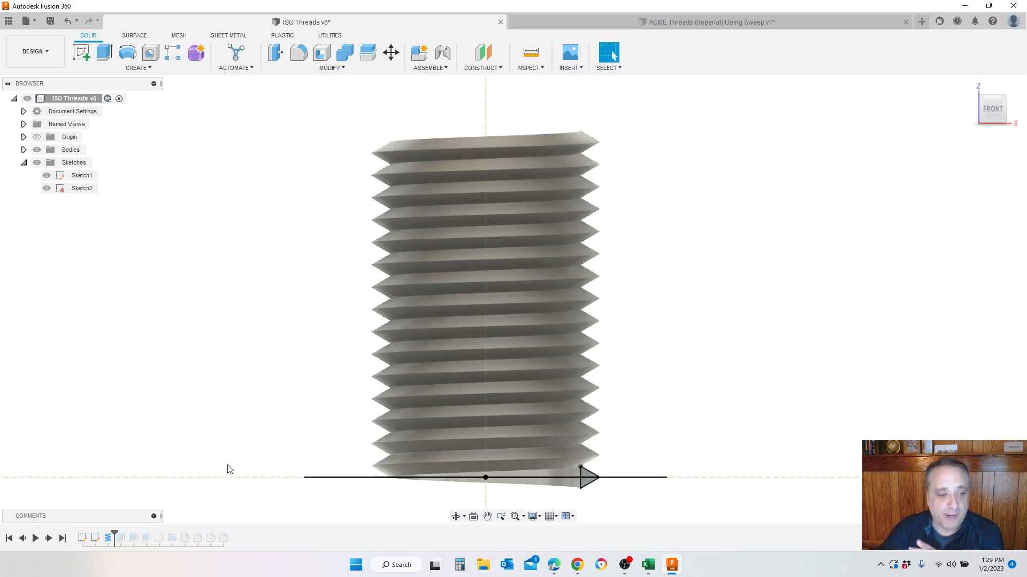
{"action": "right_click", "coordinate": [109, 539]}
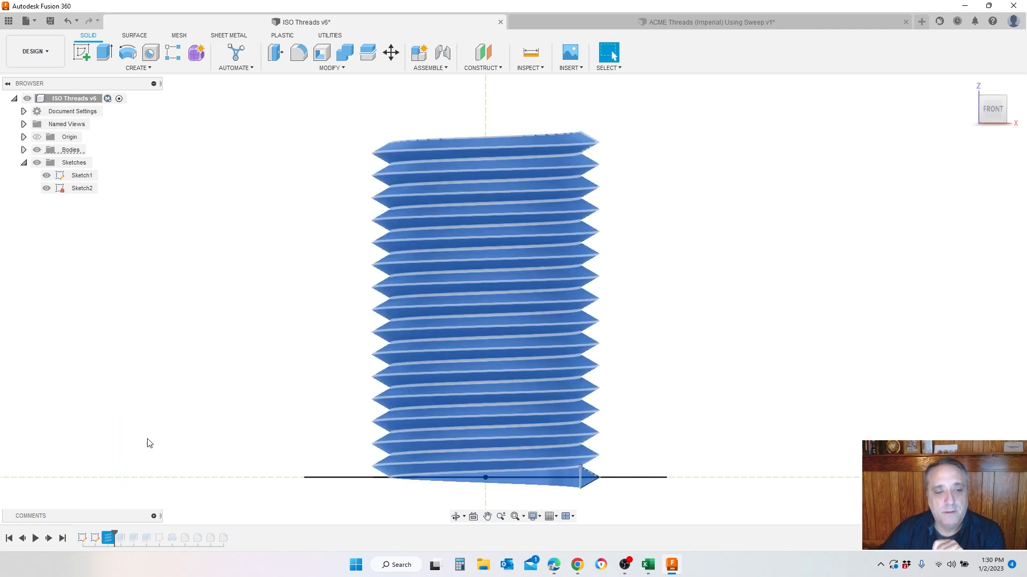
{"action": "left_click", "coordinate": [138, 440]}
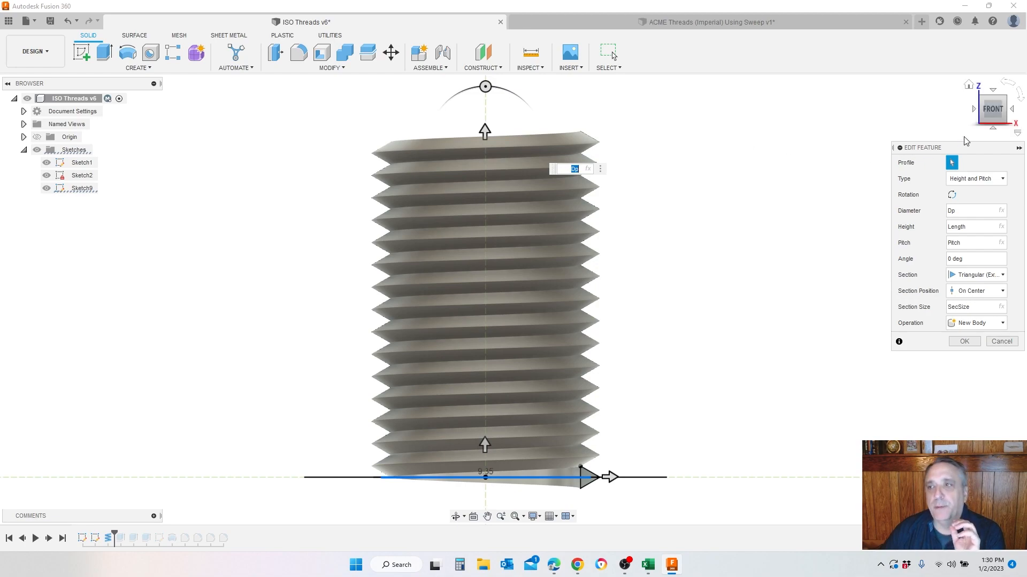
{"action": "left_click_drag", "start_coordinate": [955, 150], "coordinate": [739, 127]}
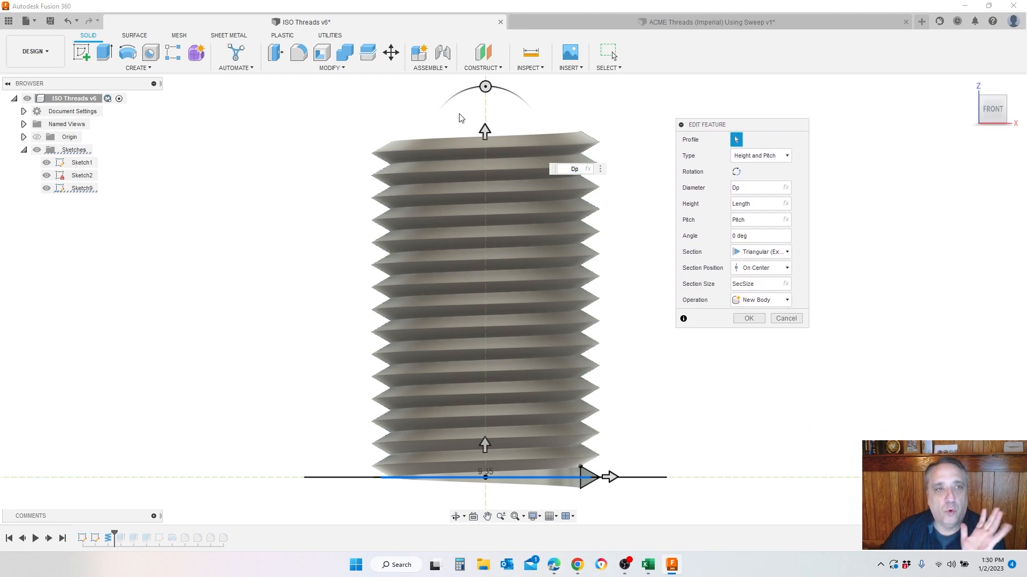
Review the coil's type, section and section position choices and its section size parameter, then accept the feature's existing settings
{"action": "left_click", "coordinate": [786, 156]}
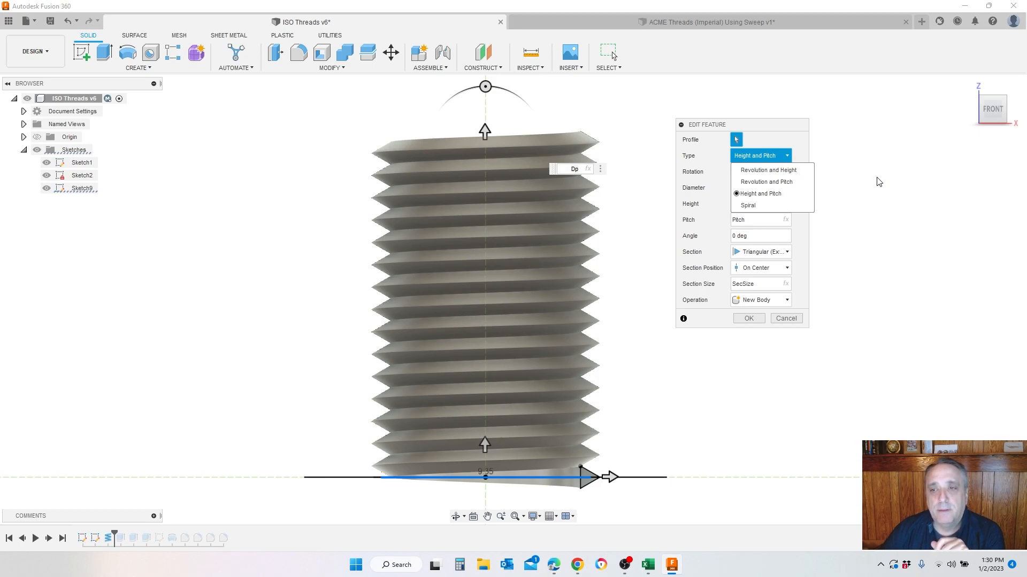
{"action": "left_click", "coordinate": [841, 216]}
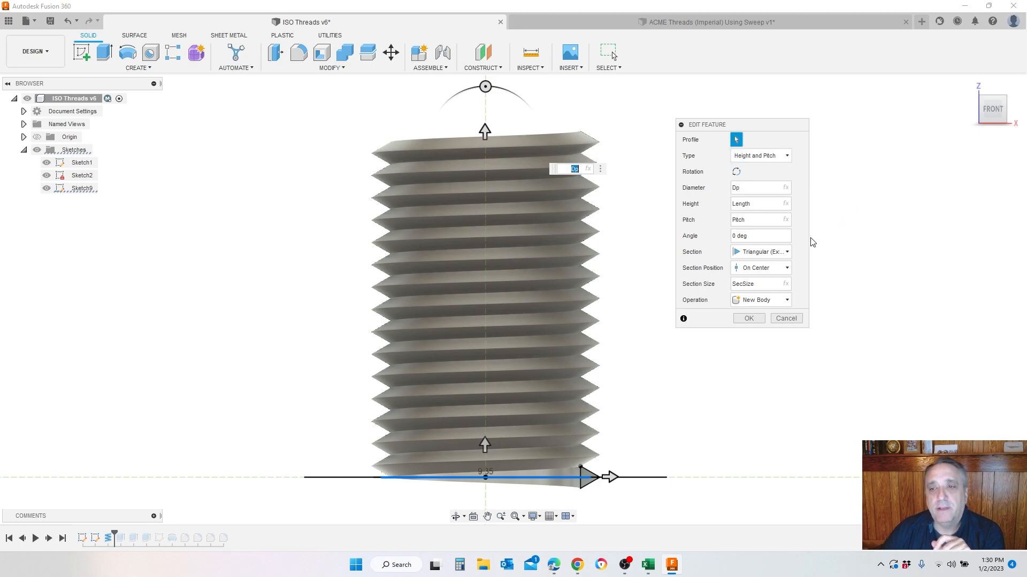
{"action": "left_click", "coordinate": [786, 253]}
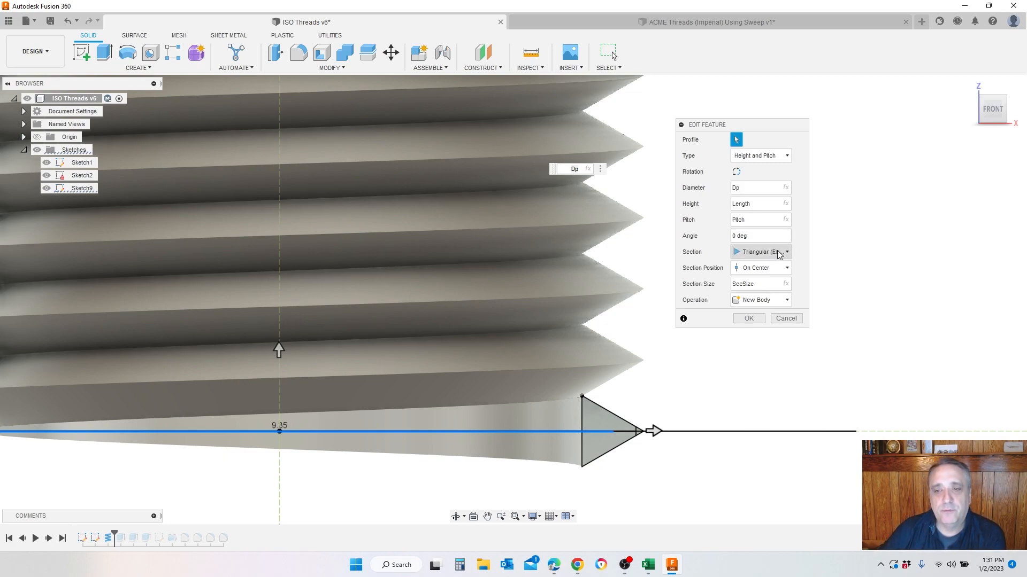
{"action": "left_click", "coordinate": [788, 269]}
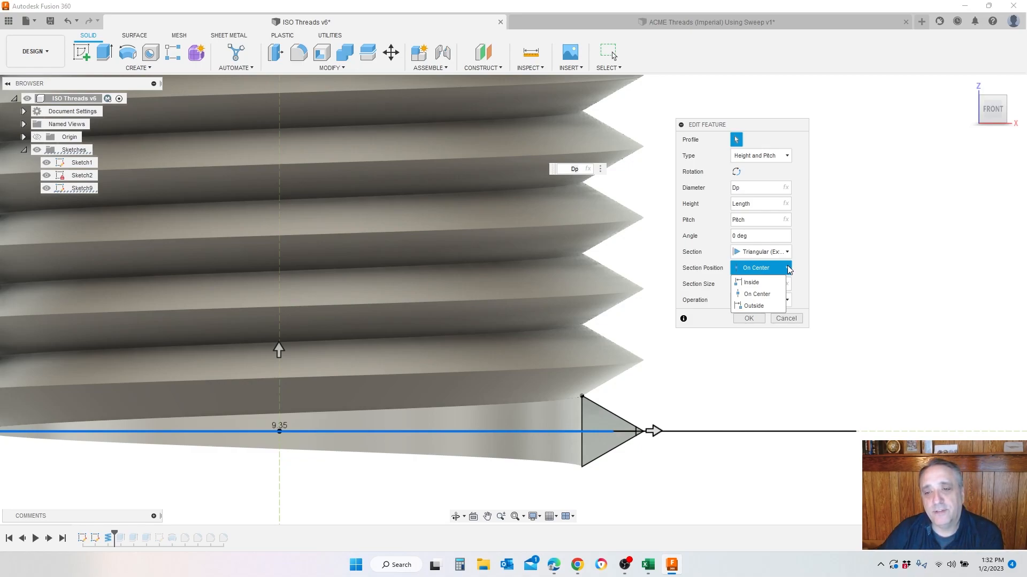
{"action": "left_click", "coordinate": [822, 261]}
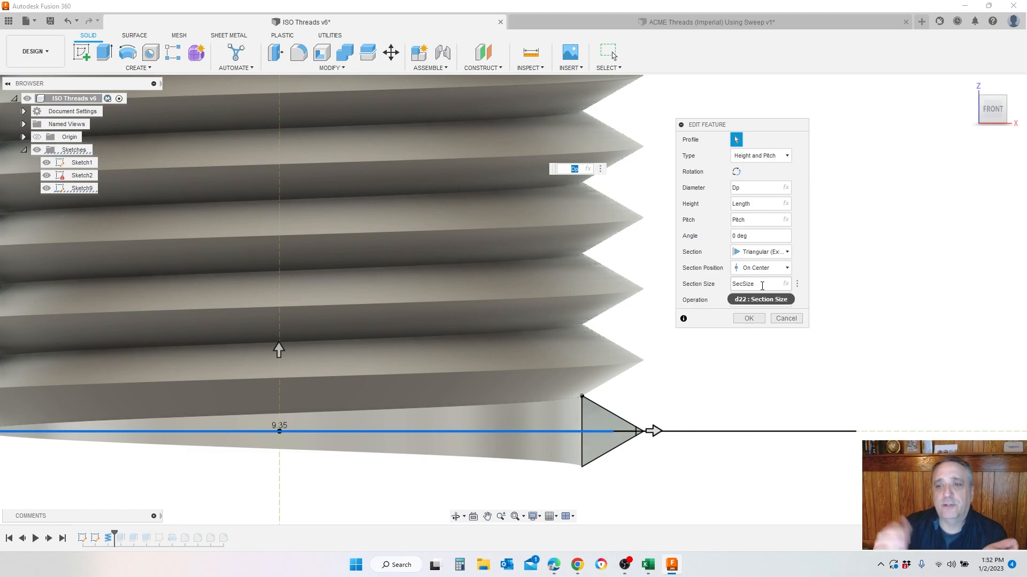
{"action": "left_click", "coordinate": [749, 318]}
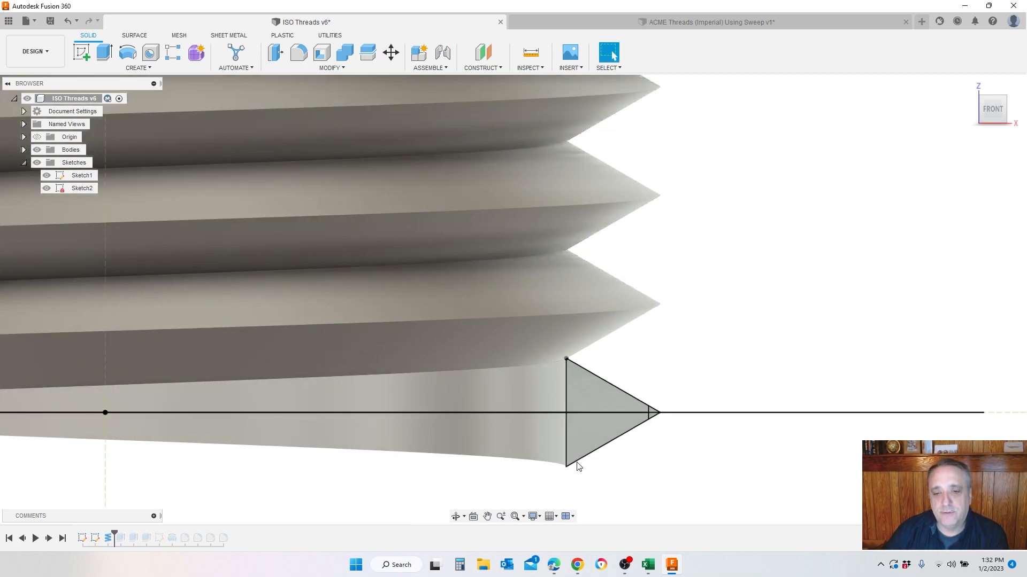
Examine the user parameters, comparing the SecSize expression with the Angle dimension of Sketch1 that it references, and close the list
{"action": "scroll", "coordinate": [598, 381], "scroll_direction": "up", "scroll_amount": 3}
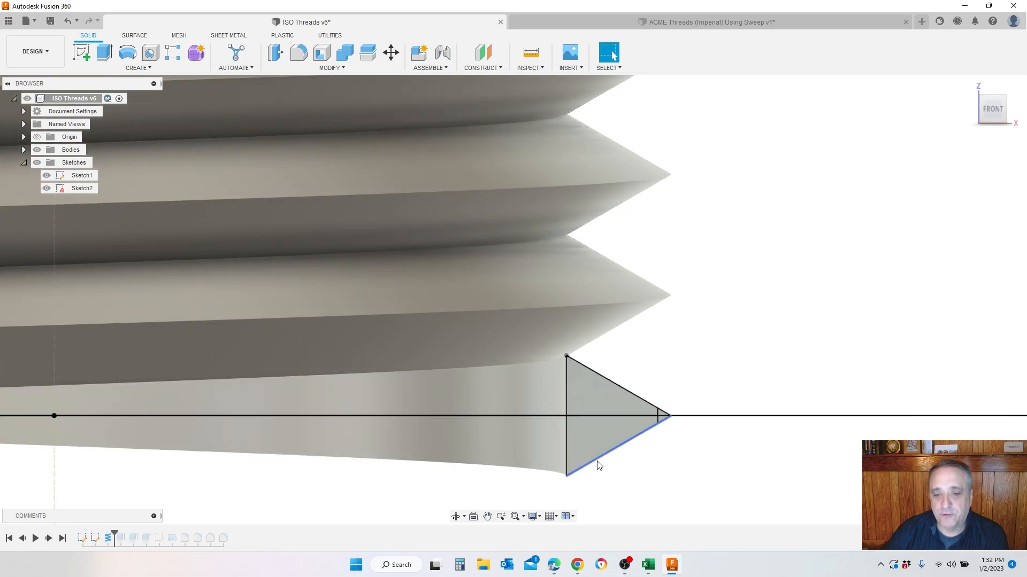
{"action": "scroll", "coordinate": [562, 355], "scroll_direction": "down", "scroll_amount": 4}
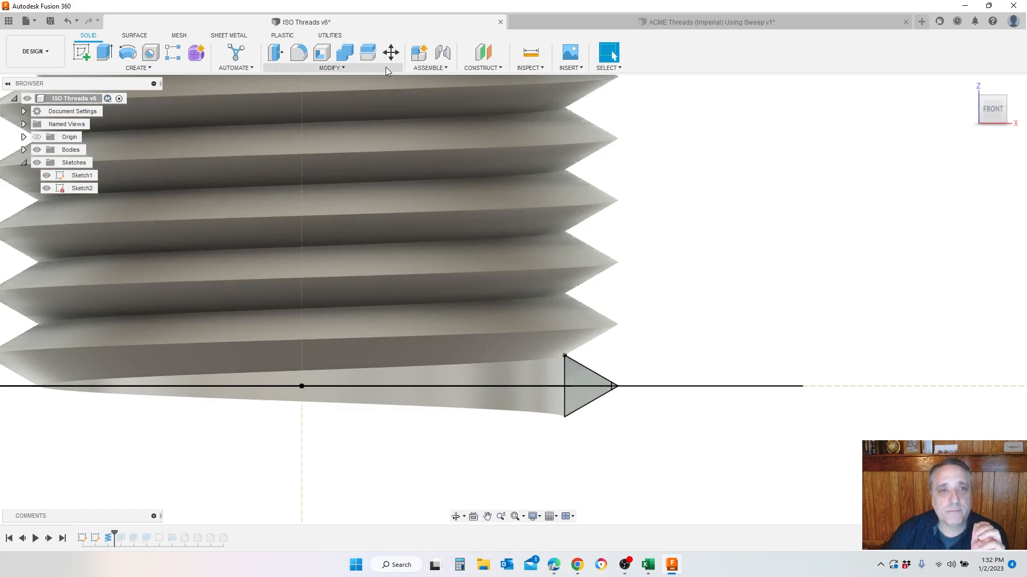
{"action": "left_click", "coordinate": [386, 67]}
{"action": "left_click", "coordinate": [315, 348]}
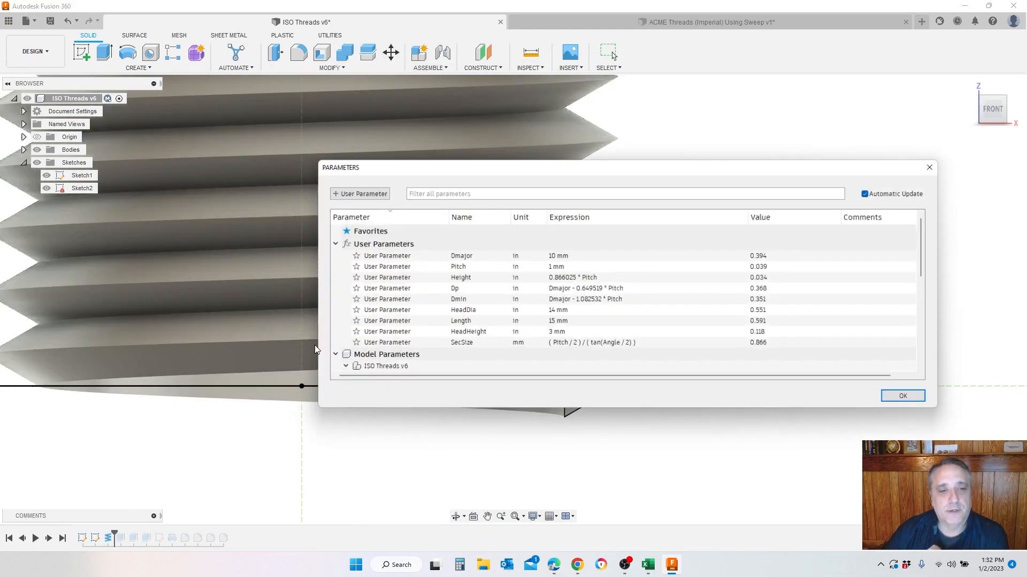
{"action": "scroll", "coordinate": [626, 316], "scroll_direction": "down", "scroll_amount": 1}
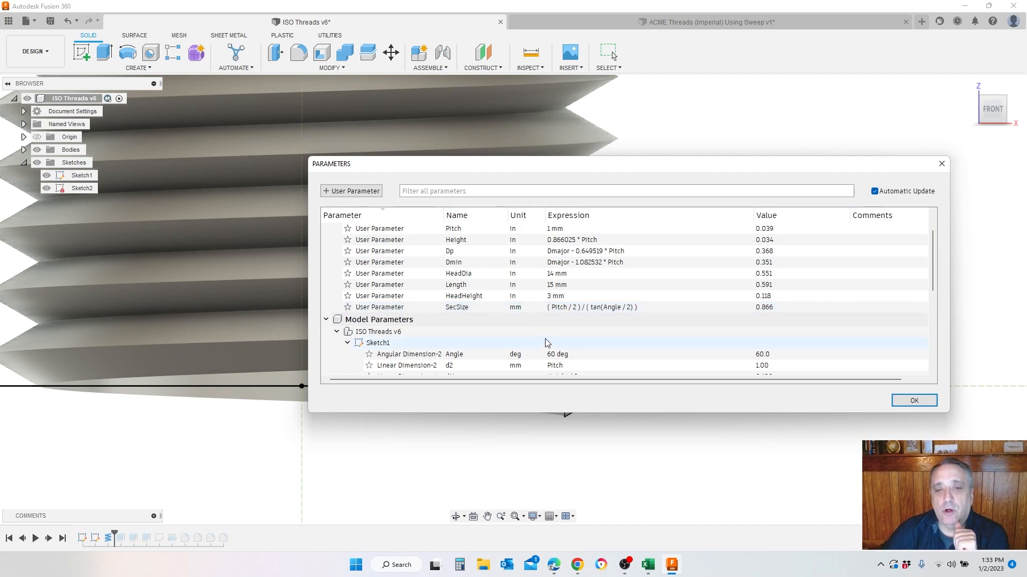
{"action": "scroll", "coordinate": [577, 307], "scroll_direction": "down", "scroll_amount": 1}
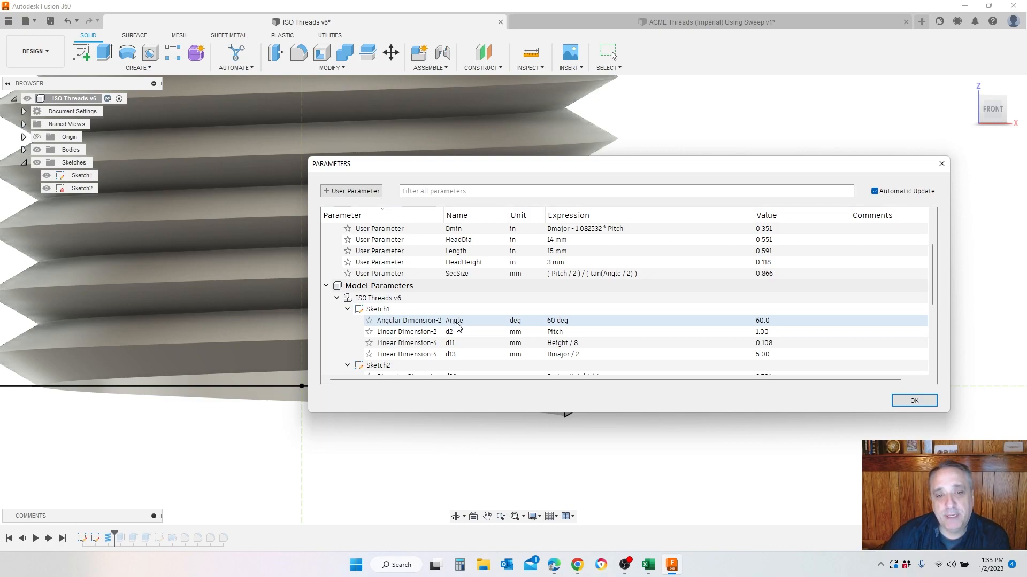
{"action": "double_click", "coordinate": [477, 319]}
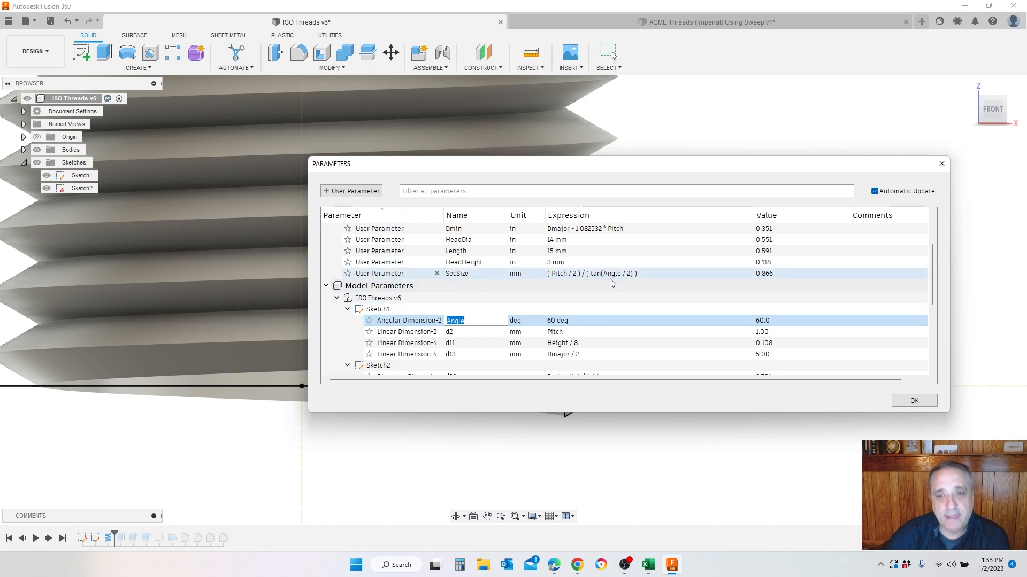
{"action": "scroll", "coordinate": [494, 318], "scroll_direction": "down", "scroll_amount": 1}
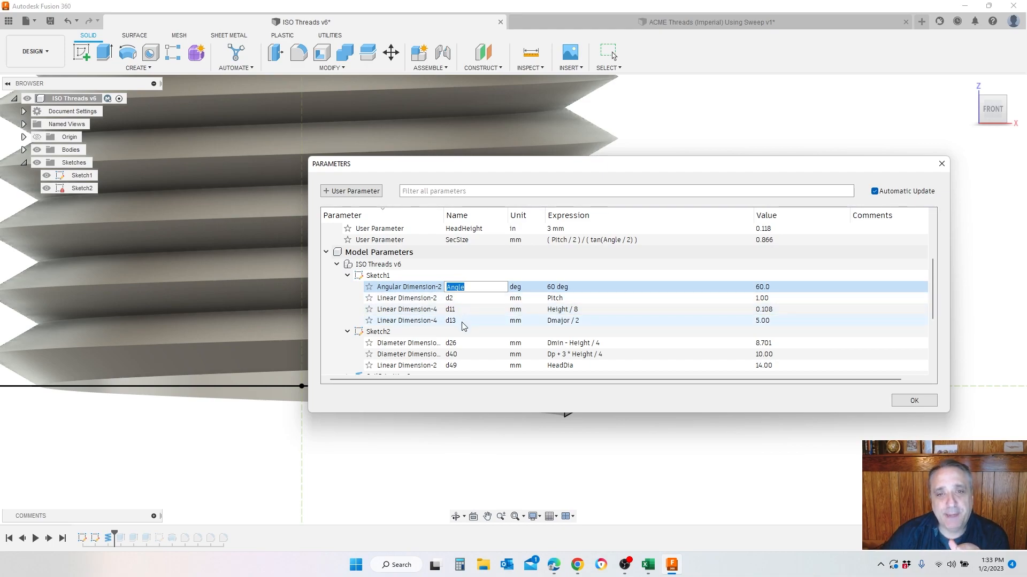
{"action": "scroll", "coordinate": [463, 326], "scroll_direction": "up", "scroll_amount": 1}
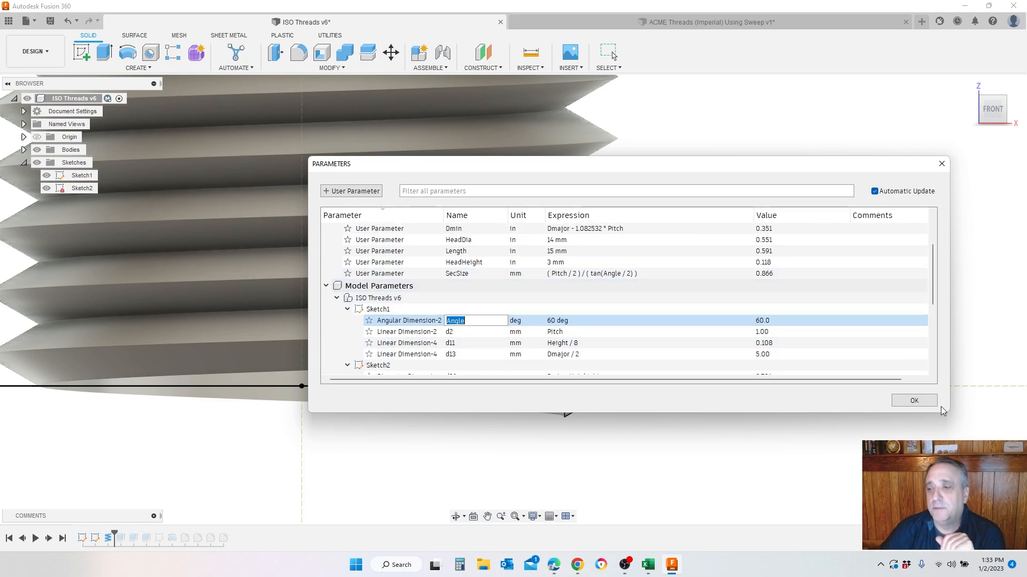
{"action": "left_click", "coordinate": [912, 401]}
Return to the home view and roll the timeline forward to just after the first extrusion, which fills the thread's core
{"action": "scroll", "coordinate": [816, 204], "scroll_direction": "down", "scroll_amount": 3}
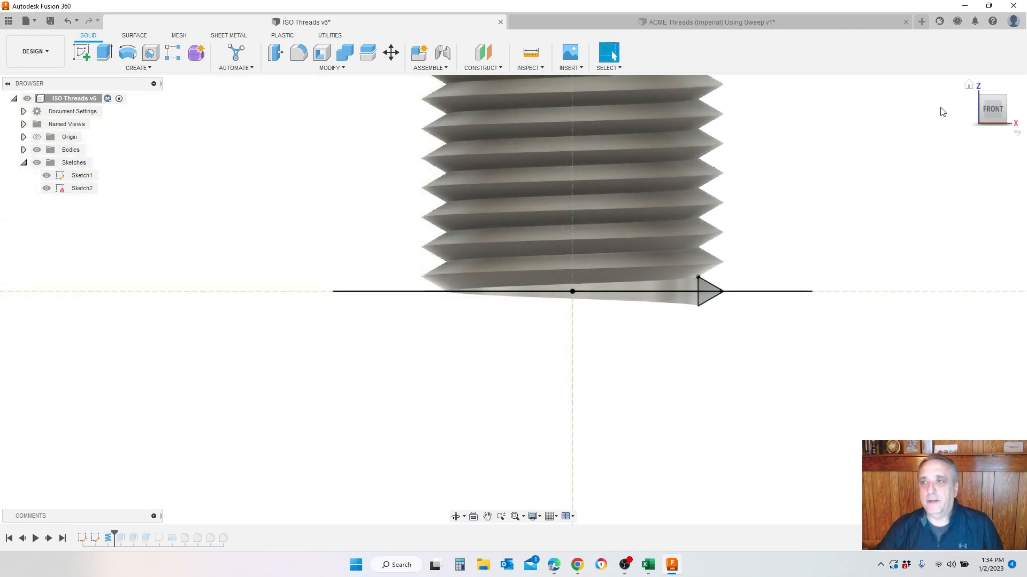
{"action": "left_click", "coordinate": [968, 85]}
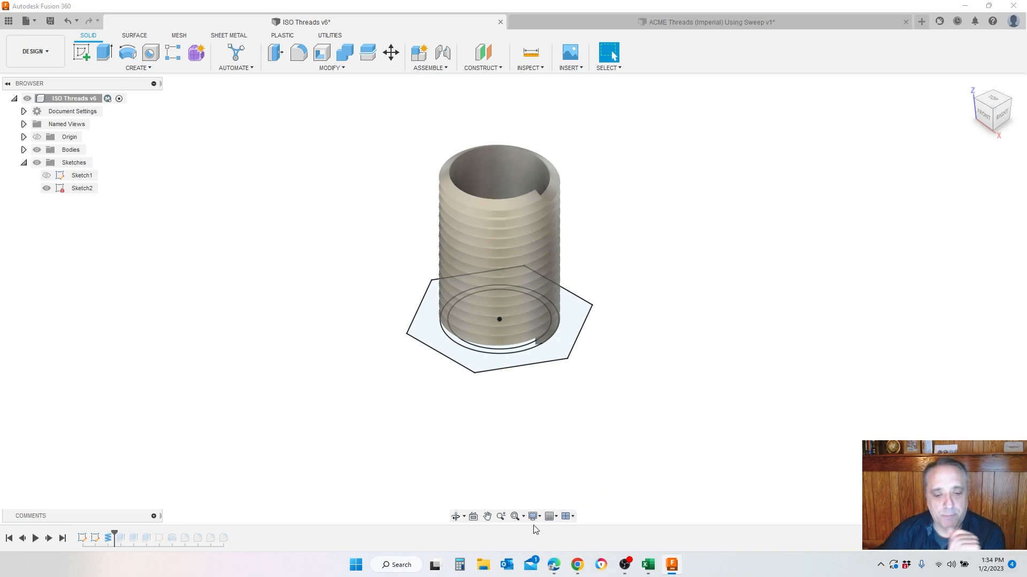
{"action": "left_click_drag", "start_coordinate": [115, 532], "coordinate": [122, 536]}
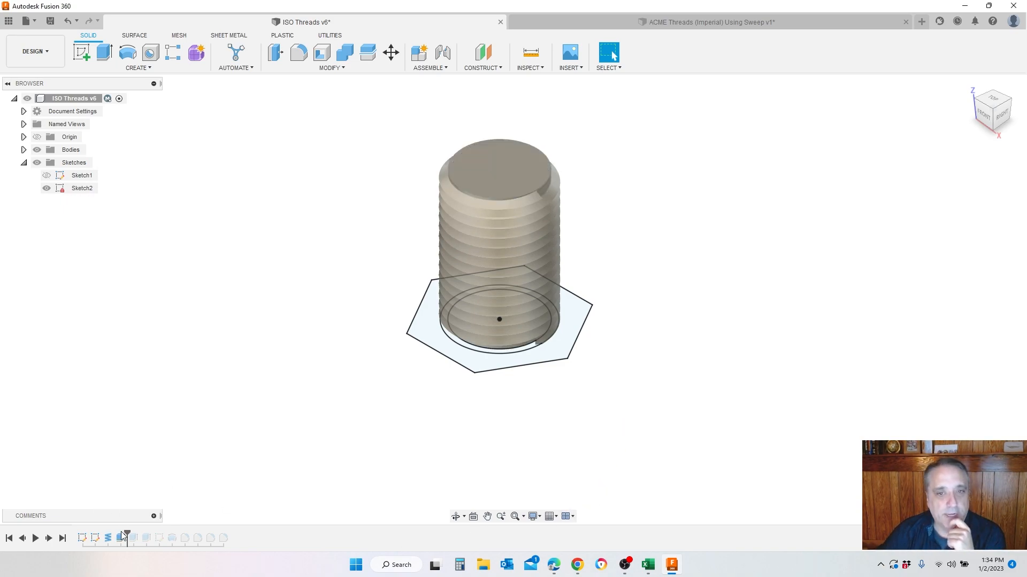
Examine how the cylindrical core meets the thread roots, viewing the body from above and in side profile
{"action": "middle_click_drag", "start_coordinate": [379, 307], "coordinate": [516, 393], "text": "shift"}
{"action": "scroll", "coordinate": [516, 393], "scroll_direction": "up", "scroll_amount": 3}
{"action": "scroll", "coordinate": [504, 400], "scroll_direction": "up", "scroll_amount": 3}
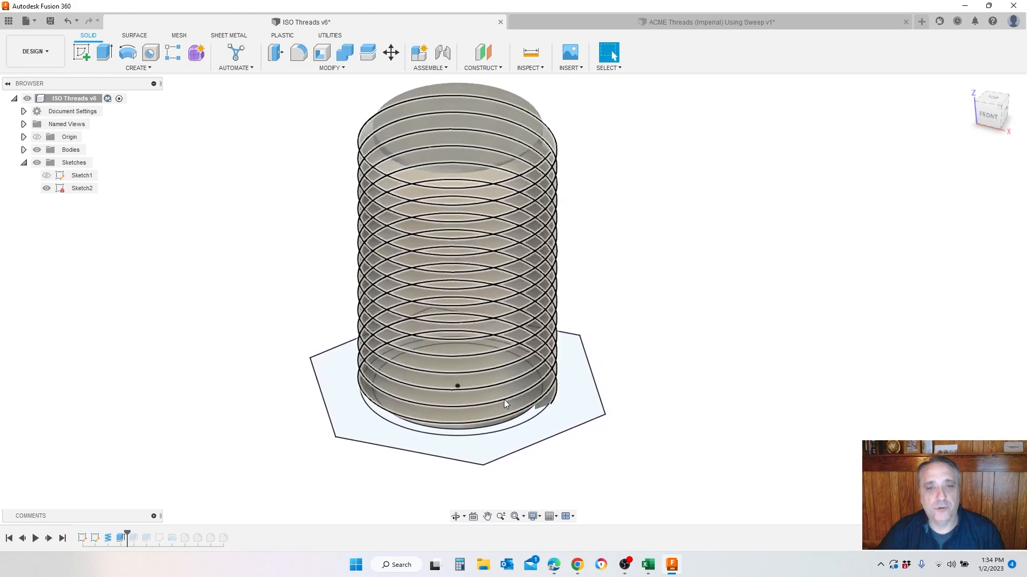
{"action": "scroll", "coordinate": [531, 149], "scroll_direction": "down", "scroll_amount": 1}
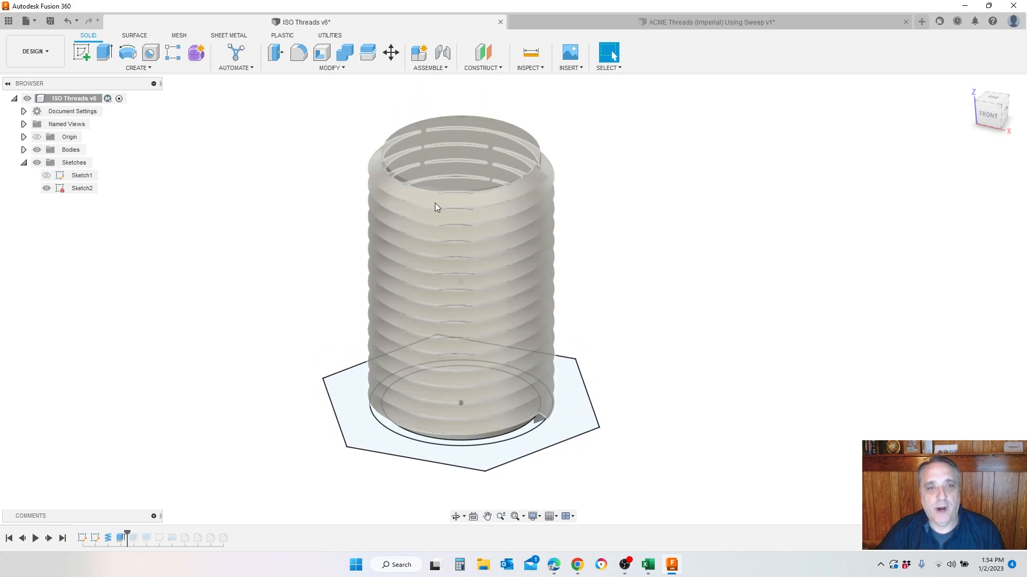
{"action": "middle_click_drag", "start_coordinate": [614, 182], "coordinate": [618, 181], "text": "shift"}
{"action": "scroll", "coordinate": [535, 165], "scroll_direction": "up", "scroll_amount": 6}
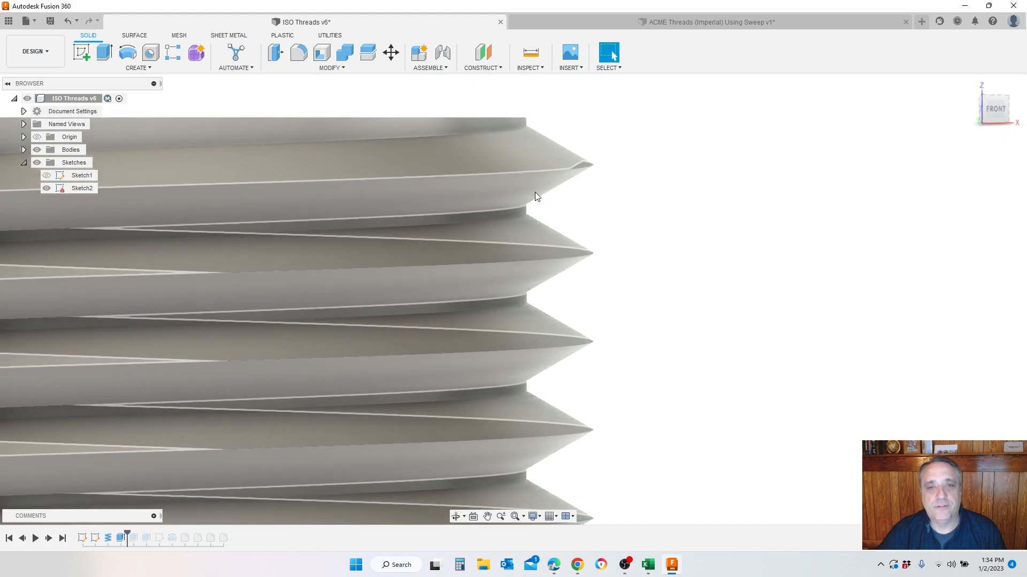
{"action": "mouse_move", "coordinate": [535, 192]}
{"action": "middle_mouse_down", "text": "shift"}
{"action": "mouse_move", "coordinate": [526, 123]}
{"action": "mouse_move", "coordinate": [524, 213]}
{"action": "mouse_move", "coordinate": [527, 196]}
{"action": "mouse_move", "coordinate": [559, 184]}
{"action": "mouse_move", "coordinate": [561, 191]}
{"action": "middle_mouse_up", "text": "shift"}
{"action": "scroll", "coordinate": [580, 195], "scroll_direction": "down", "scroll_amount": 5}
{"action": "scroll", "coordinate": [579, 191], "scroll_direction": "up", "scroll_amount": 4}
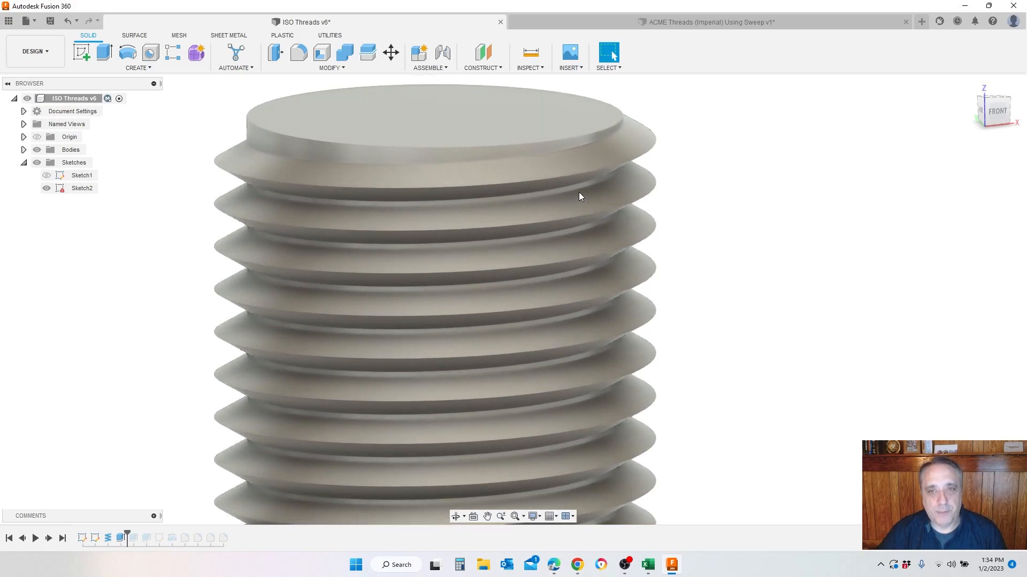
{"action": "middle_click_drag", "start_coordinate": [590, 185], "coordinate": [582, 223], "text": "shift"}
{"action": "scroll", "coordinate": [582, 223], "scroll_direction": "down", "scroll_amount": 1}
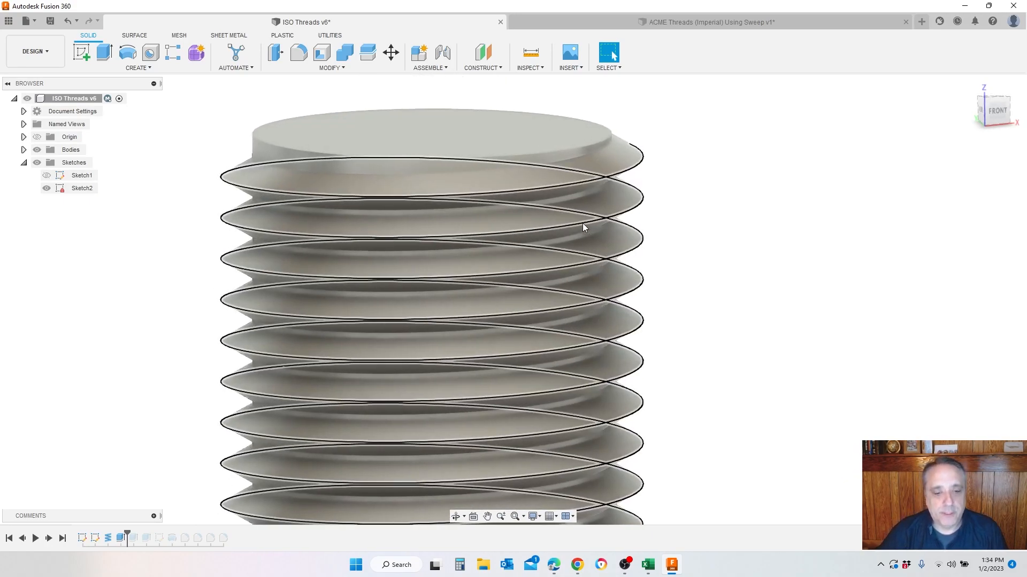
Roll the timeline forward to just after the second extrusion and inspect the thread crests in side profile
{"action": "left_click_drag", "start_coordinate": [127, 534], "coordinate": [135, 533]}
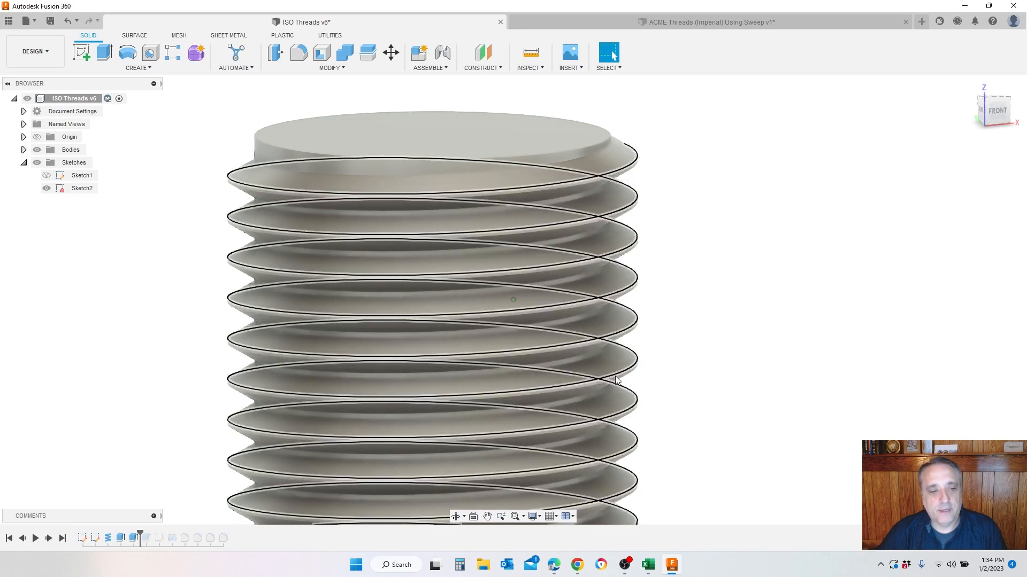
{"action": "scroll", "coordinate": [617, 379], "scroll_direction": "down", "scroll_amount": 3}
{"action": "mouse_move", "coordinate": [617, 379]}
{"action": "middle_mouse_down", "text": "shift"}
{"action": "mouse_move", "coordinate": [595, 470]}
{"action": "mouse_move", "coordinate": [614, 464]}
{"action": "mouse_move", "coordinate": [582, 164]}
{"action": "mouse_move", "coordinate": [589, 133]}
{"action": "mouse_move", "coordinate": [578, 128]}
{"action": "middle_mouse_up", "text": "shift"}
{"action": "scroll", "coordinate": [588, 107], "scroll_direction": "up", "scroll_amount": 5}
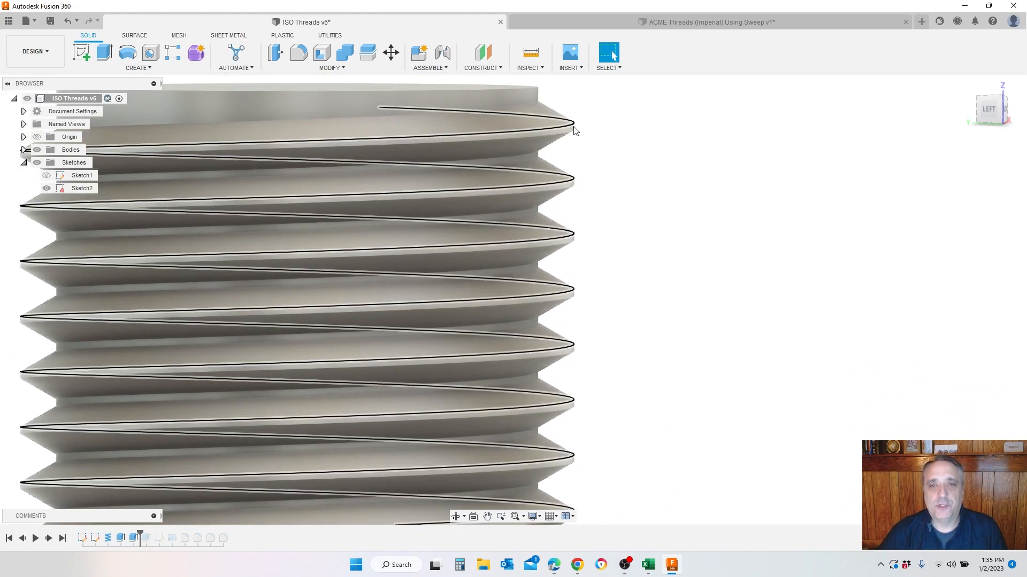
{"action": "scroll", "coordinate": [575, 131], "scroll_direction": "down", "scroll_amount": 4}
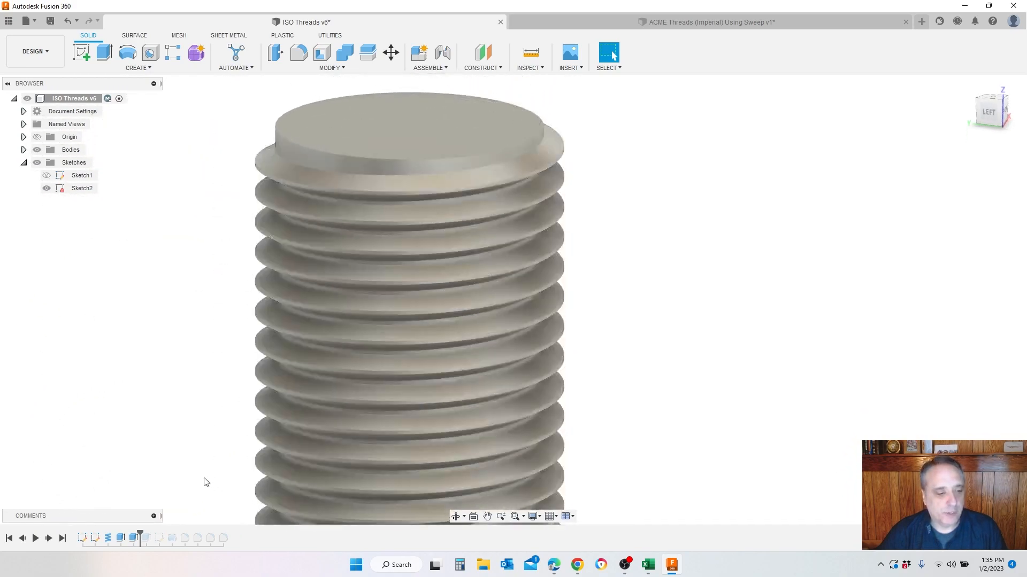
Check the second extrusion's profiles, To Object extent and Intersect operation, accept its existing settings, and inspect the trimmed thread crests
{"action": "right_click", "coordinate": [134, 538]}
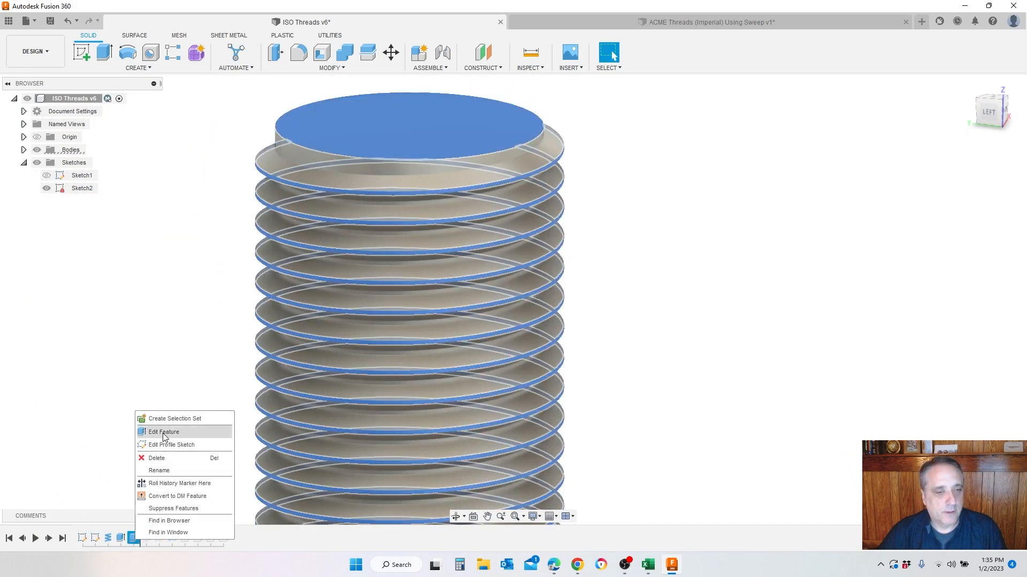
{"action": "left_click", "coordinate": [163, 433]}
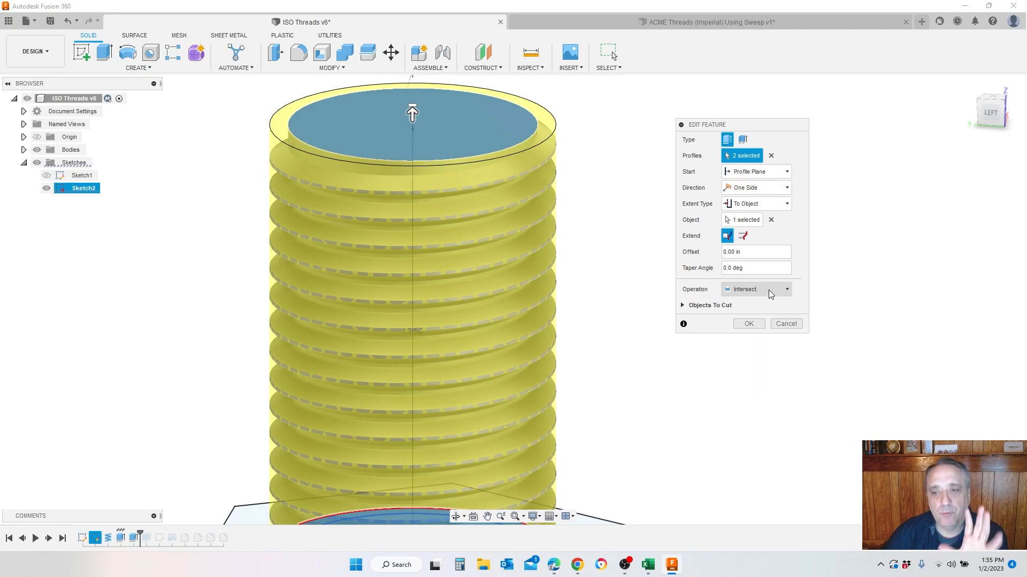
{"action": "left_click", "coordinate": [748, 327]}
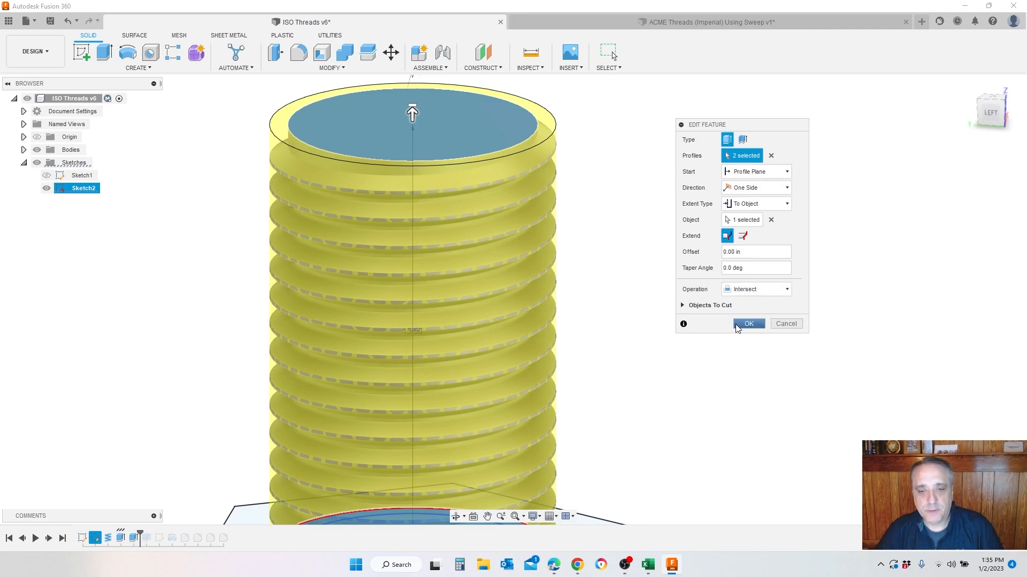
{"action": "scroll", "coordinate": [676, 348], "scroll_direction": "down", "scroll_amount": 4}
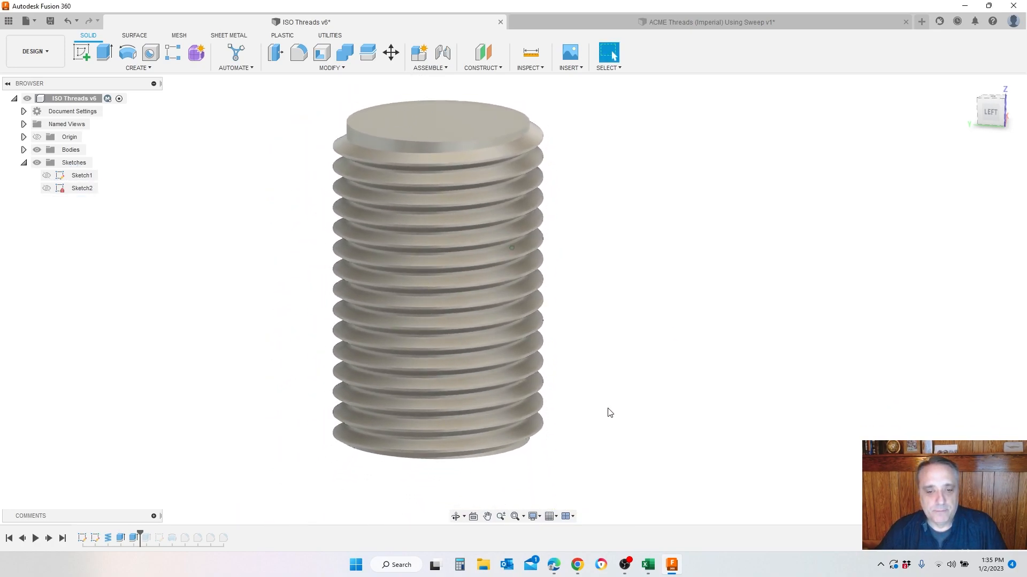
{"action": "middle_click_drag", "start_coordinate": [583, 462], "coordinate": [567, 453], "text": "shift"}
{"action": "scroll", "coordinate": [561, 417], "scroll_direction": "up", "scroll_amount": 2}
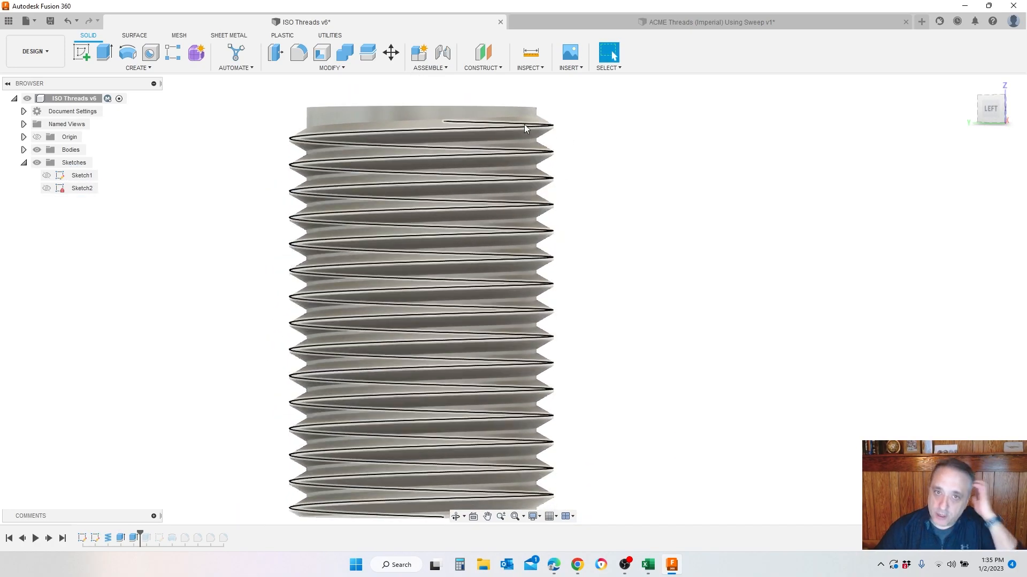
{"action": "scroll", "coordinate": [529, 125], "scroll_direction": "up", "scroll_amount": 3}
{"action": "scroll", "coordinate": [529, 123], "scroll_direction": "down", "scroll_amount": 2}
{"action": "scroll", "coordinate": [689, 192], "scroll_direction": "down", "scroll_amount": 2}
{"action": "middle_click_drag", "start_coordinate": [689, 191], "coordinate": [688, 193], "text": "shift"}
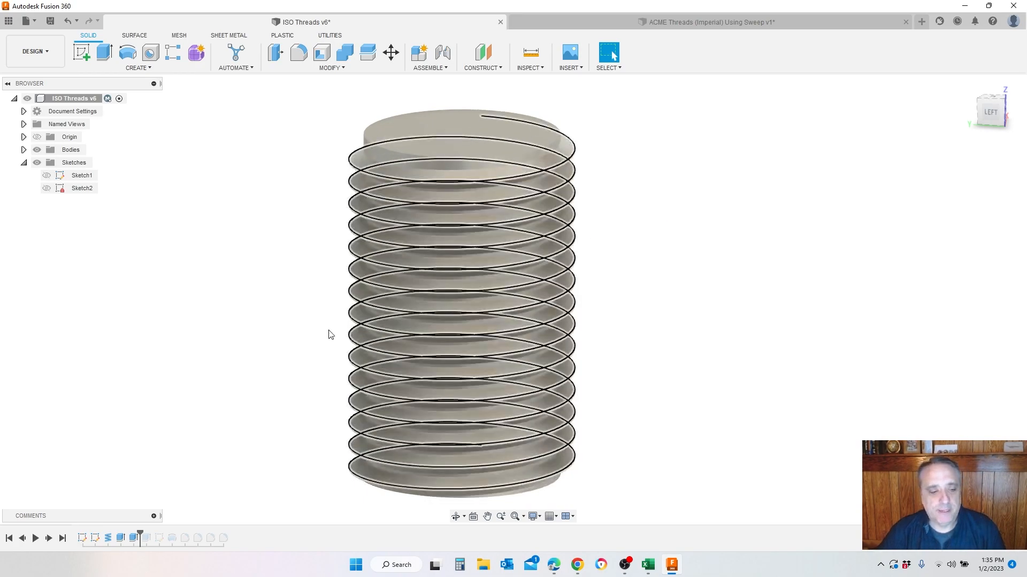
Roll the timeline forward past the hexagonal head's extrusion and on to its end, and view the whole finished bolt
{"action": "left_click_drag", "start_coordinate": [142, 532], "coordinate": [153, 533]}
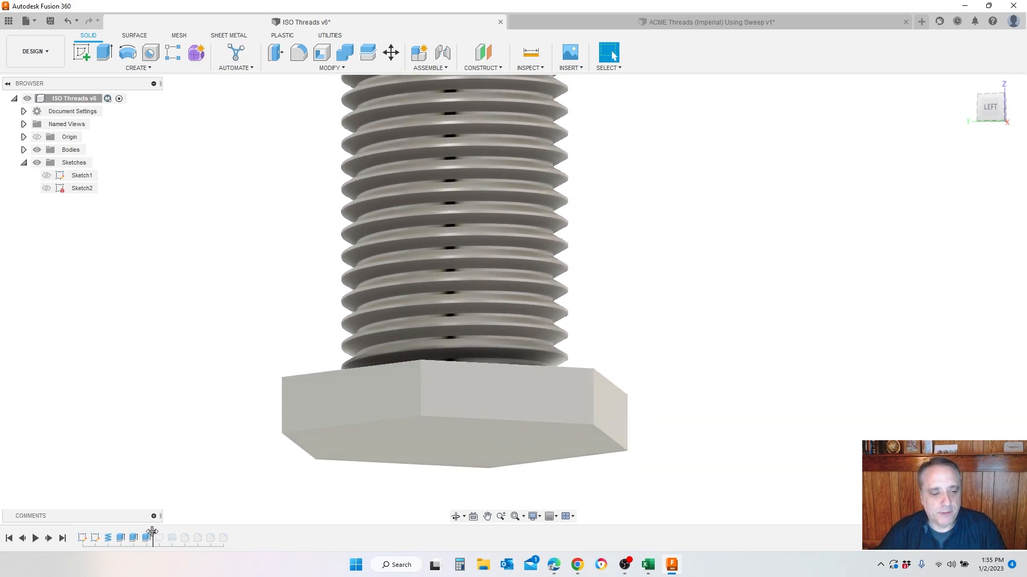
{"action": "left_click_drag", "start_coordinate": [153, 531], "coordinate": [230, 532]}
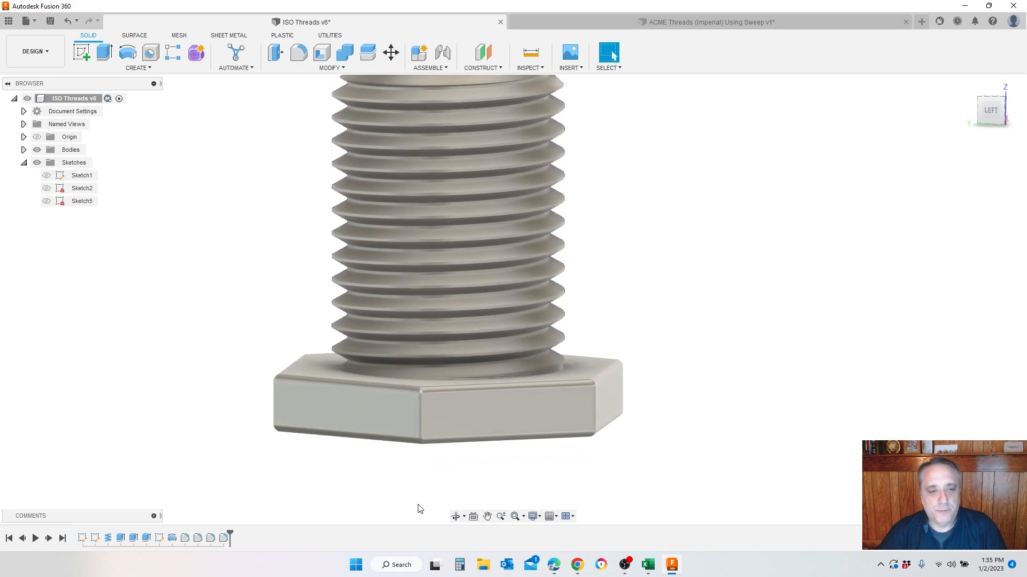
{"action": "scroll", "coordinate": [623, 379], "scroll_direction": "down", "scroll_amount": 3}
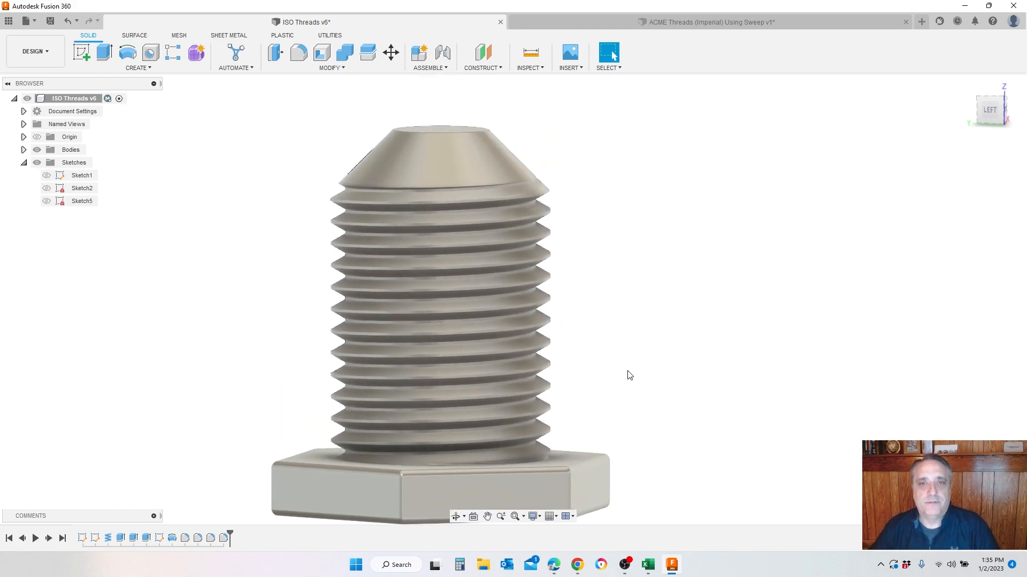
Roll the timeline back to just after the hexagonal head's extrusion and view the bolt from the opposite side
{"action": "left_click_drag", "start_coordinate": [231, 531], "coordinate": [153, 531]}
{"action": "middle_click_drag", "start_coordinate": [343, 418], "coordinate": [369, 182], "text": "shift"}
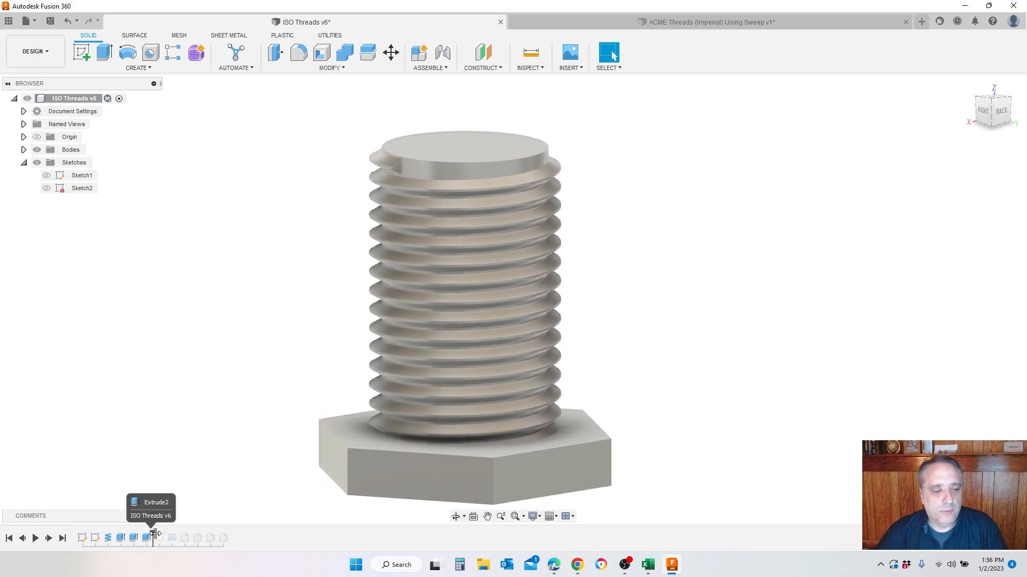
Roll the timeline forward to include Sketch5, open that sketch for editing, and inspect the expression driving the triangle's horizontal dimension
{"action": "left_click_drag", "start_coordinate": [153, 534], "coordinate": [161, 534]}
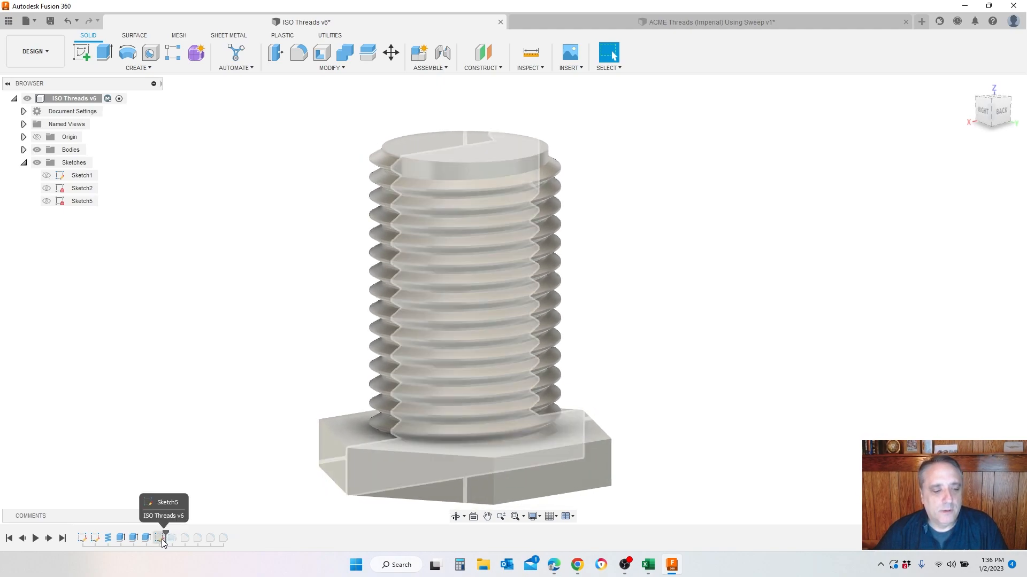
{"action": "right_click", "coordinate": [160, 537]}
{"action": "left_click", "coordinate": [185, 432]}
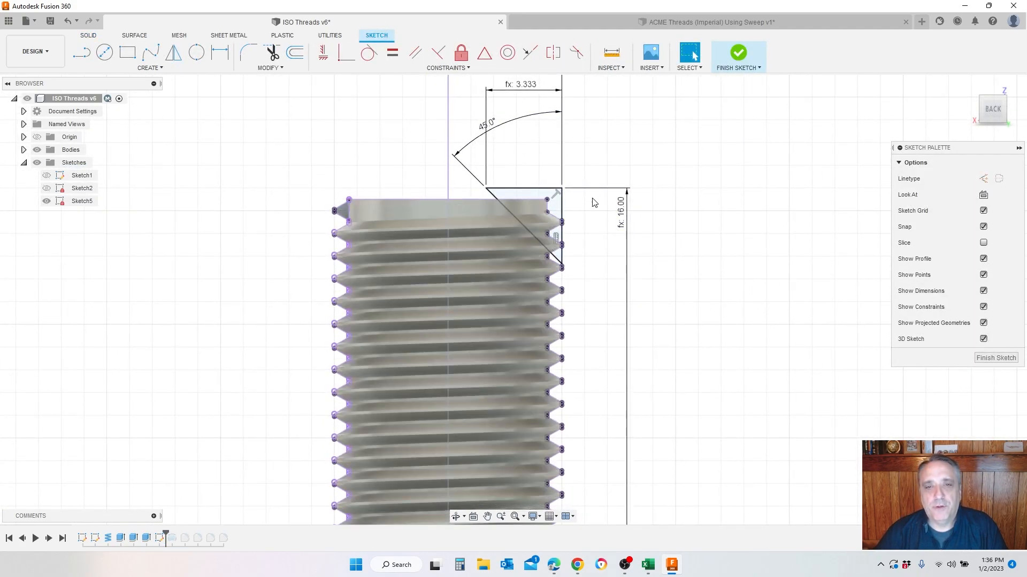
{"action": "double_click", "coordinate": [524, 84]}
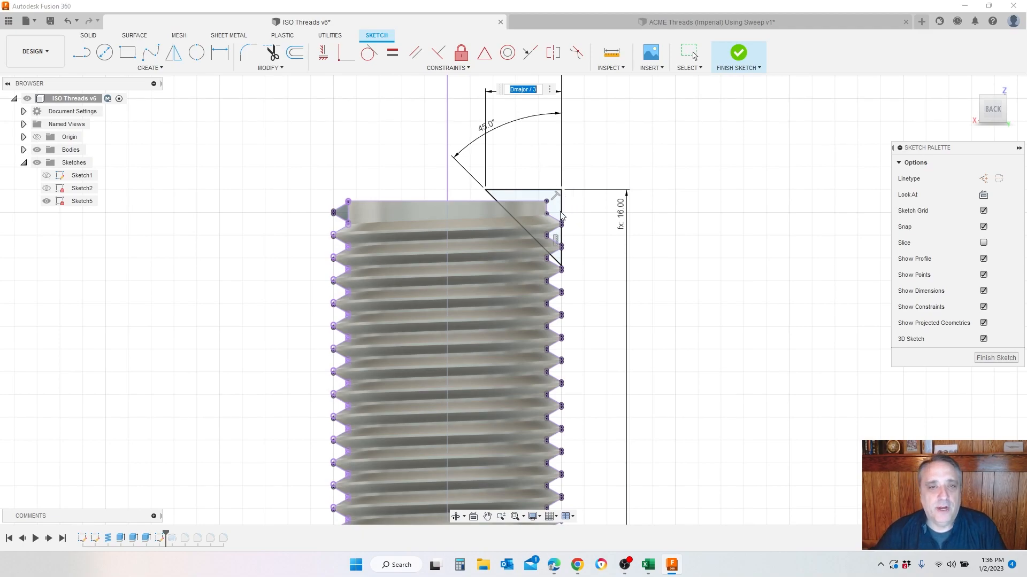
{"action": "scroll", "coordinate": [577, 217], "scroll_direction": "up", "scroll_amount": 2}
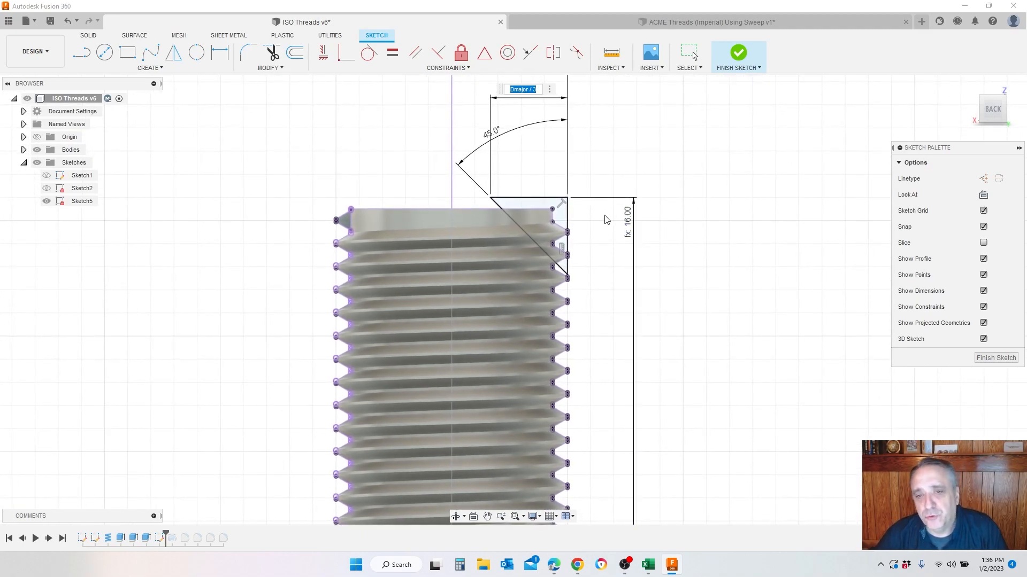
{"action": "scroll", "coordinate": [601, 229], "scroll_direction": "down", "scroll_amount": 3}
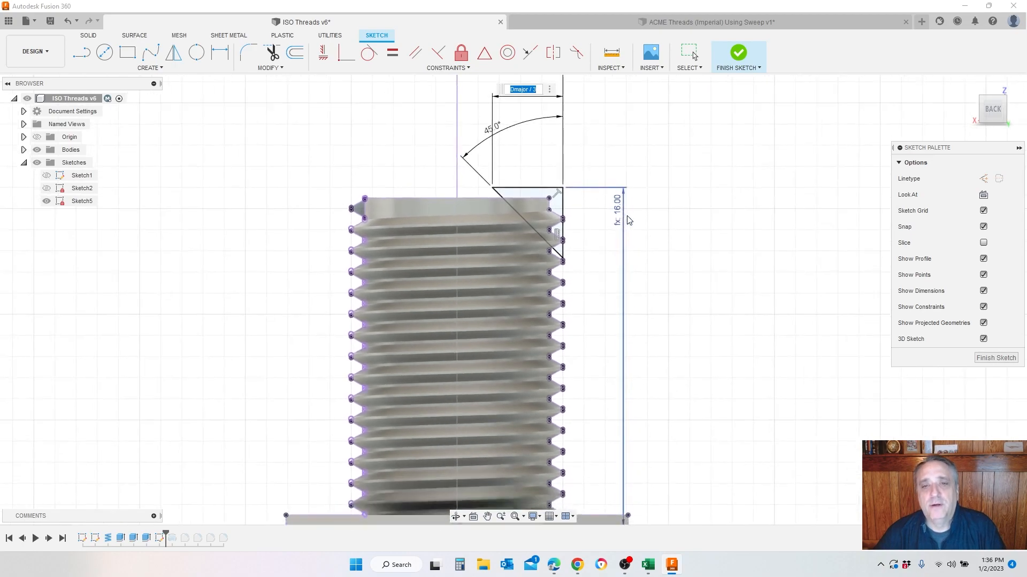
Inspect the expression behind the vertical dimension that positions the triangle's upper edge in the tip sketch
{"action": "left_click", "coordinate": [606, 188]}
{"action": "key", "text": "Escape"}
{"action": "double_click", "coordinate": [607, 181]}
{"action": "scroll", "coordinate": [643, 200], "scroll_direction": "up", "scroll_amount": 2}
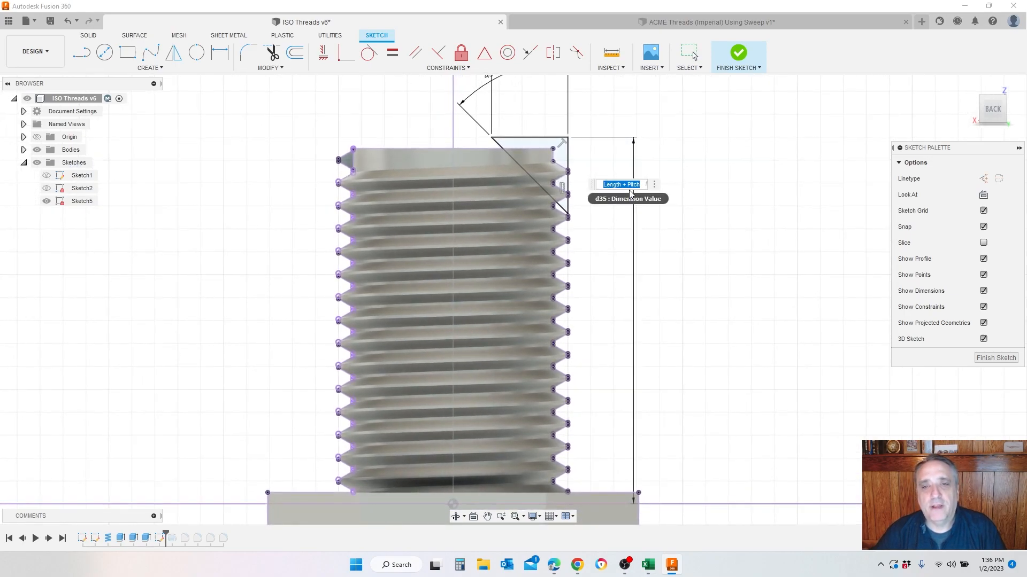
{"action": "scroll", "coordinate": [501, 310], "scroll_direction": "down", "scroll_amount": 1}
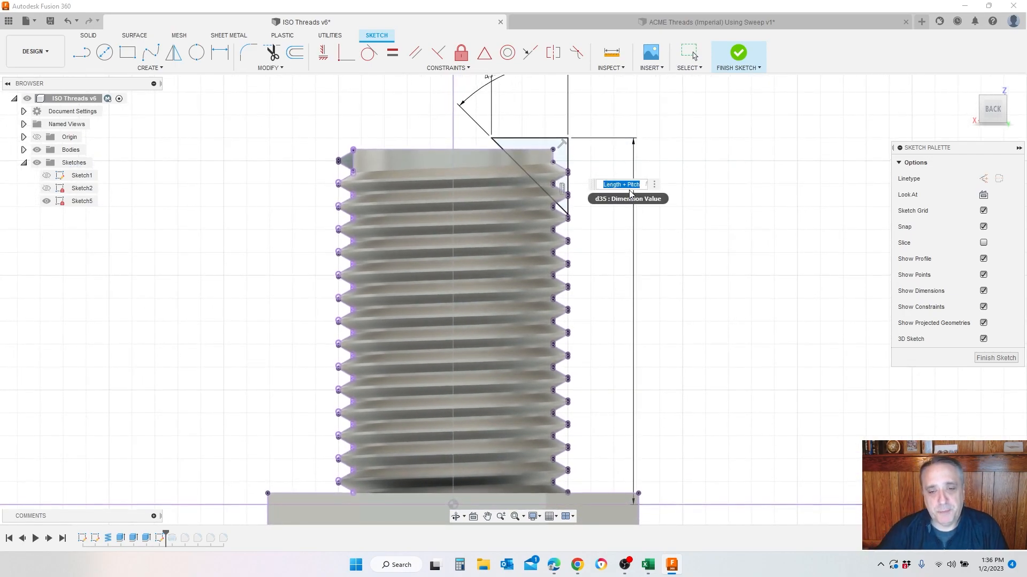
Finish the tip sketch and roll the timeline forward past the feature that follows it
{"action": "left_click_drag", "start_coordinate": [164, 533], "coordinate": [175, 532]}
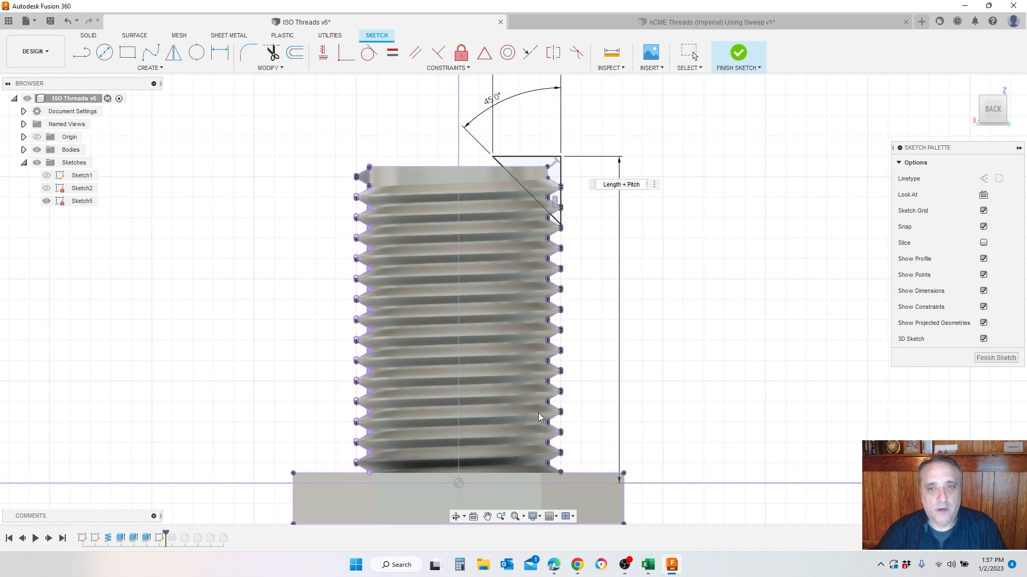
{"action": "left_click", "coordinate": [737, 52]}
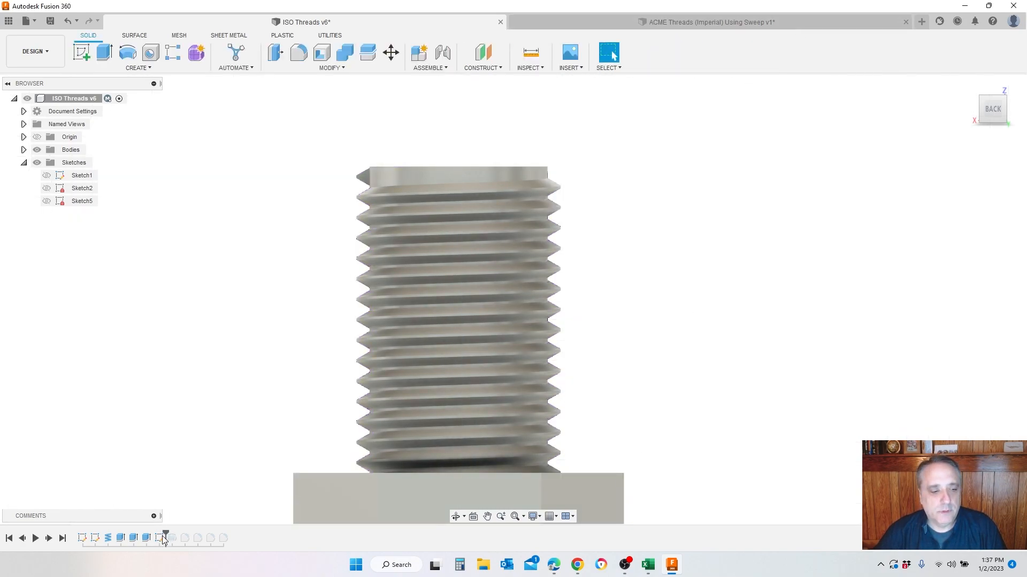
{"action": "left_click_drag", "start_coordinate": [164, 532], "coordinate": [176, 531]}
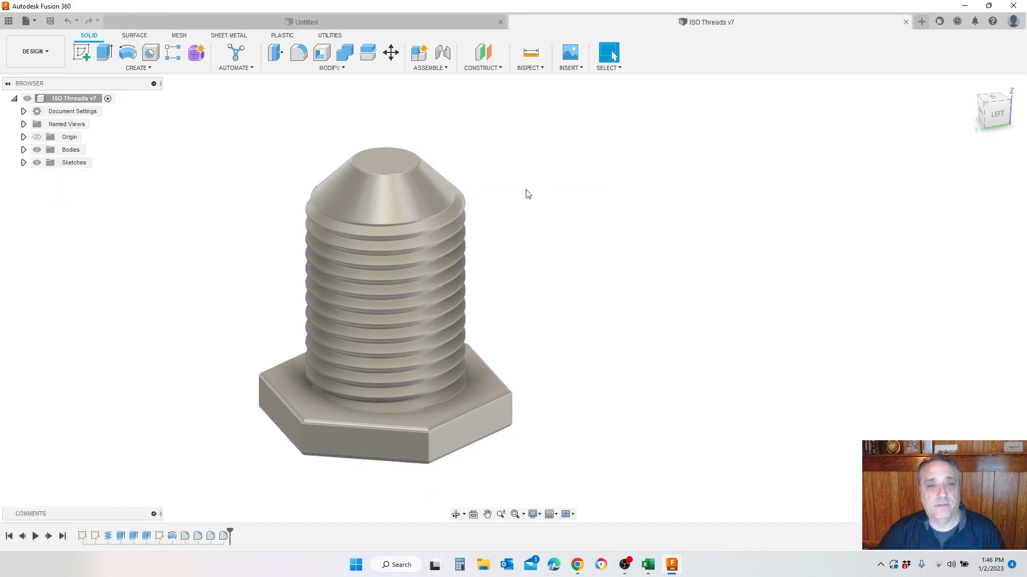
Open the design's parameters and set the Dmajor user parameter to 4 mm
{"action": "left_click", "coordinate": [328, 69]}
{"action": "left_click", "coordinate": [297, 351]}
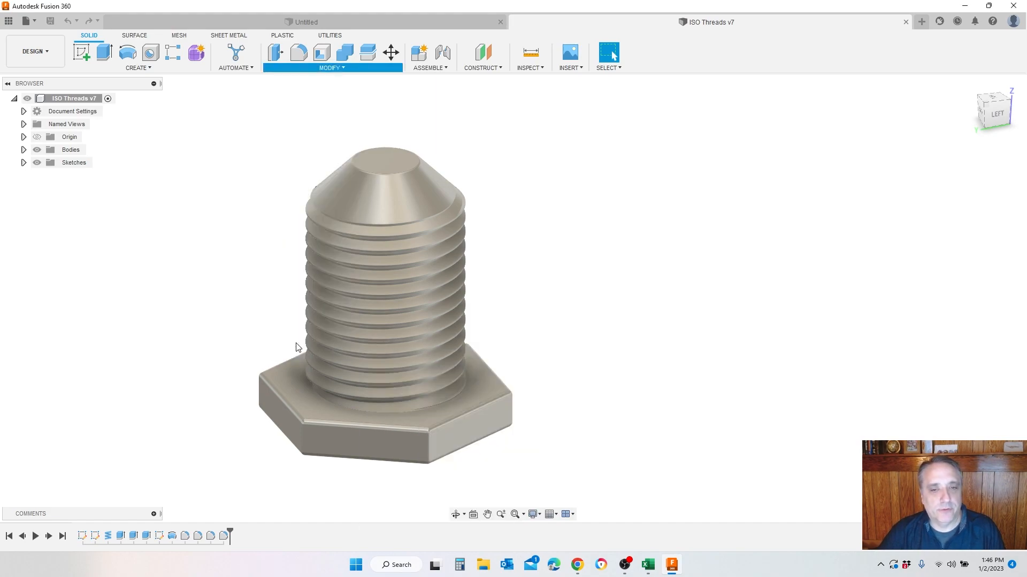
{"action": "left_click_drag", "start_coordinate": [745, 107], "coordinate": [677, 150]}
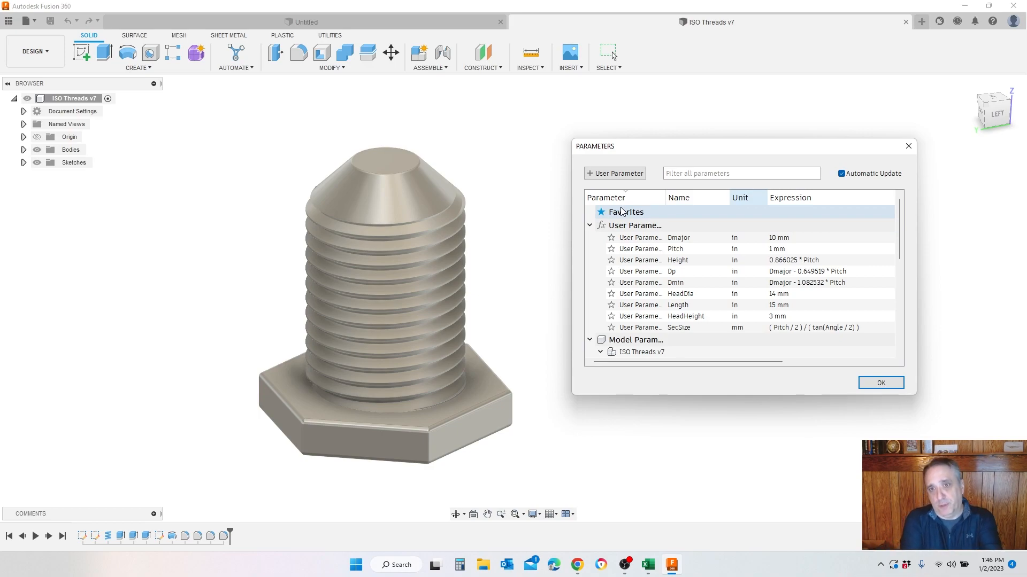
{"action": "left_click", "coordinate": [778, 237]}
{"action": "type", "text": "4 mm"}
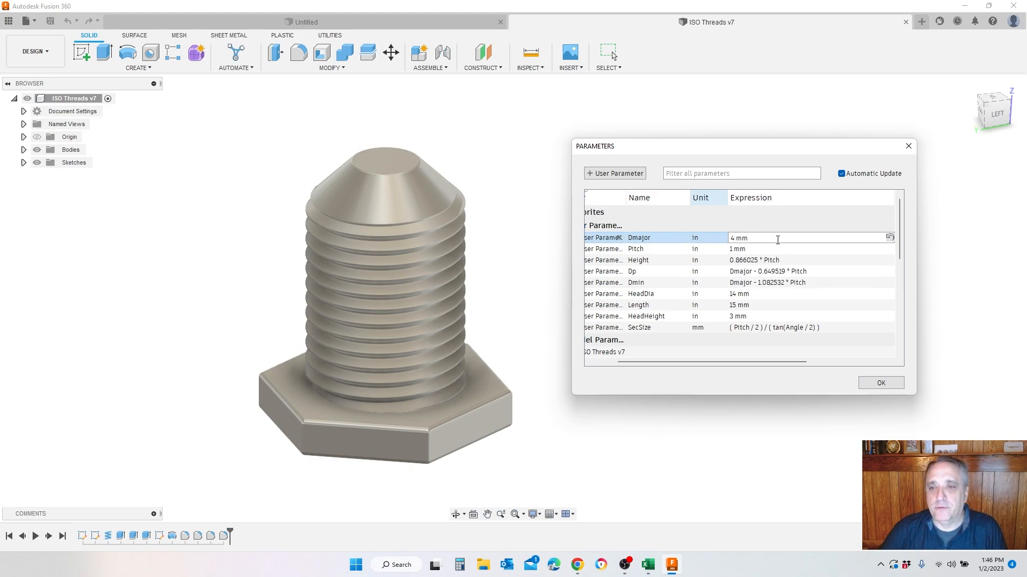
{"action": "left_click", "coordinate": [762, 249]}
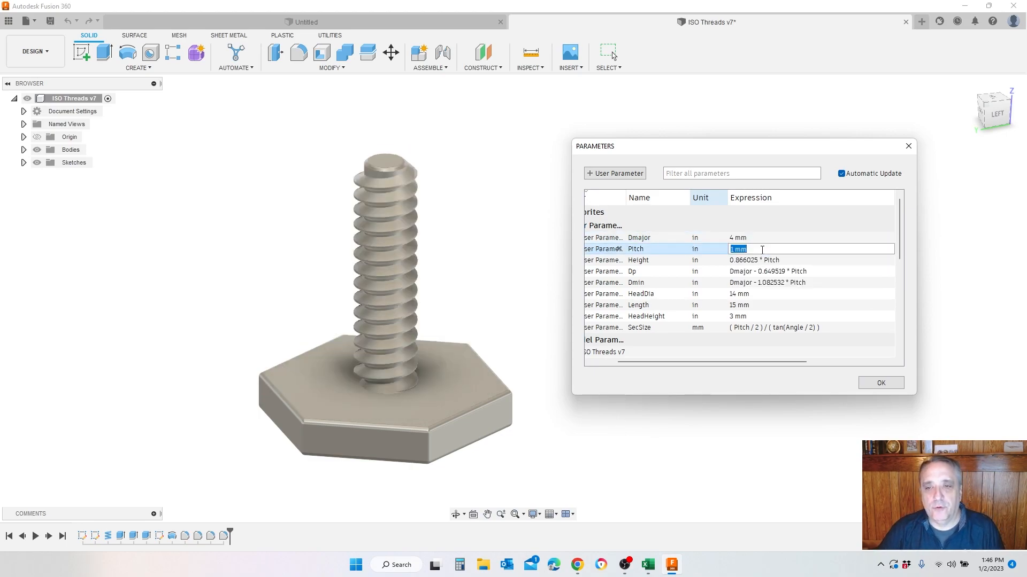
Switch to Excel, look up the fine M4 thread's pitch in the ISO Thread Standard calculator, and return to Fusion 360
{"action": "left_click", "coordinate": [647, 565]}
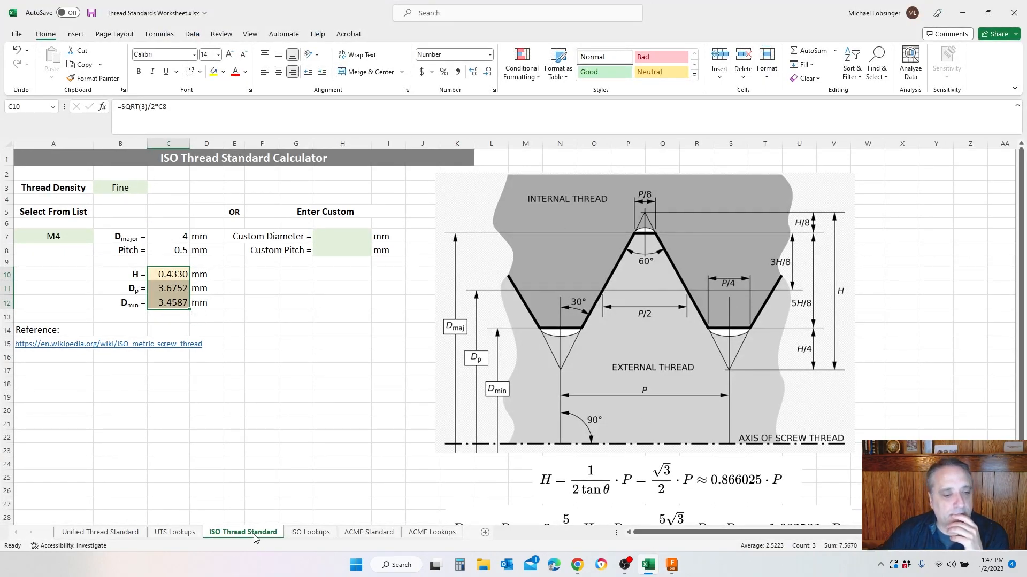
{"action": "left_click", "coordinate": [53, 242]}
{"action": "left_click", "coordinate": [98, 237]}
{"action": "left_click", "coordinate": [56, 252]}
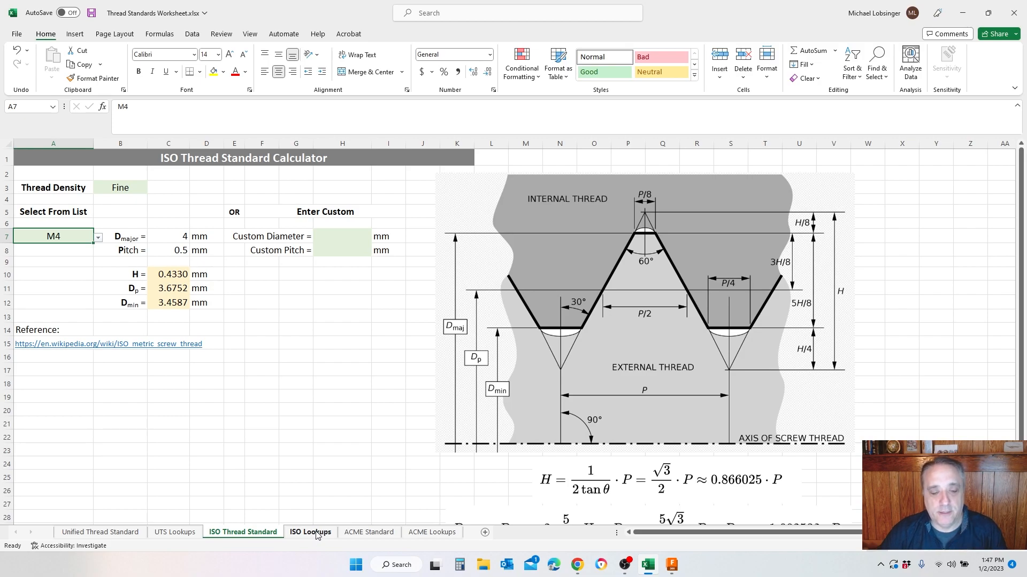
{"action": "left_click", "coordinate": [670, 568]}
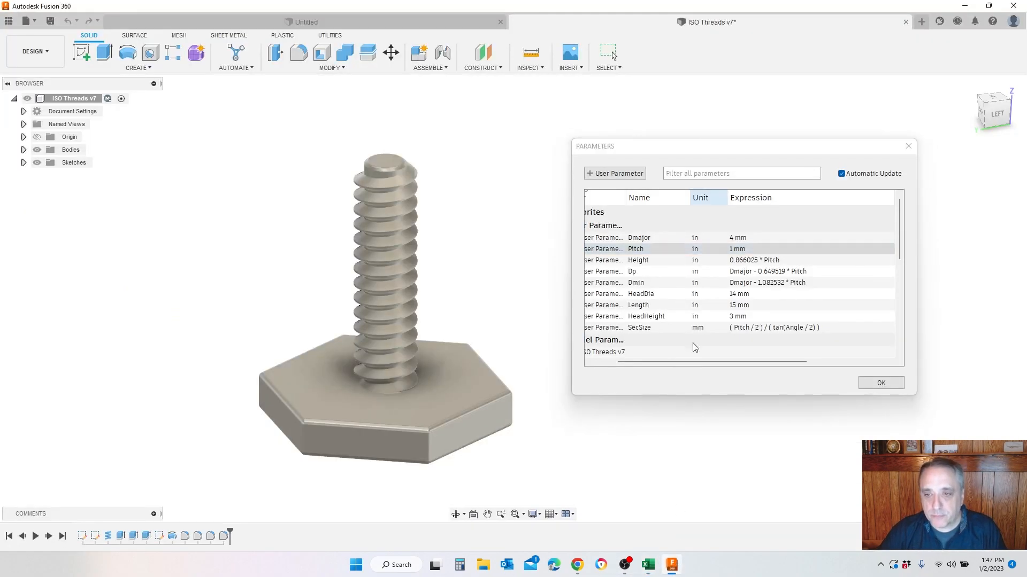
{"action": "key", "text": "alt+Tab"}
{"action": "key", "text": "alt+Tab"}
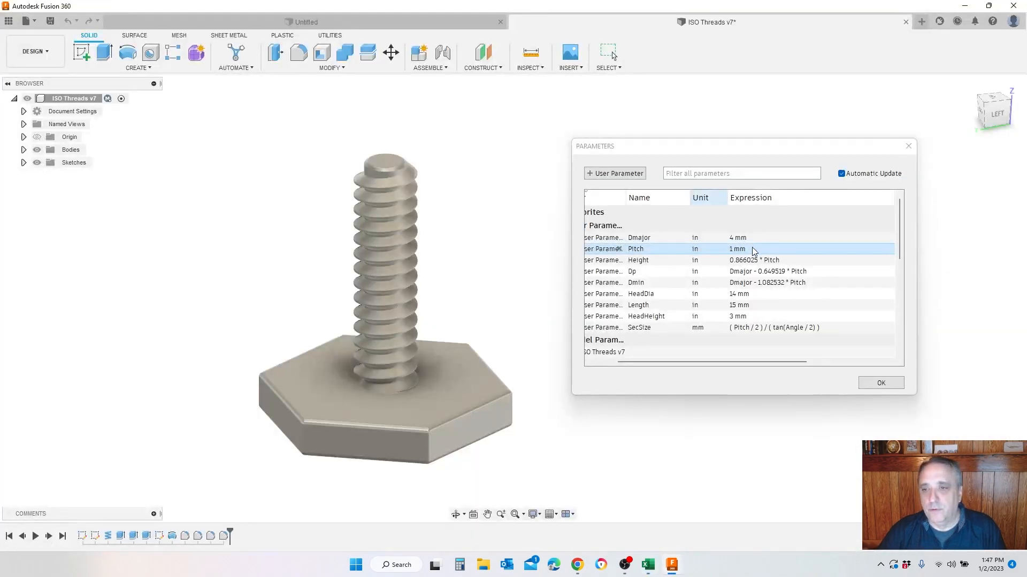
Set the Pitch parameter to 0.5 mm and the HeadDia parameter to 7 mm
{"action": "left_click", "coordinate": [754, 250]}
{"action": "type", "text": ".5 mm"}
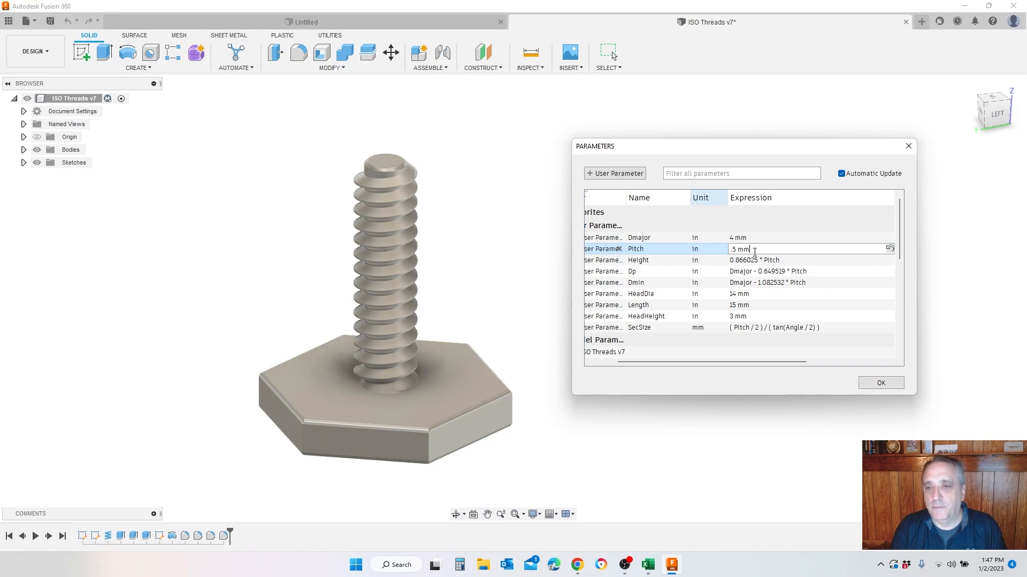
{"action": "left_click", "coordinate": [772, 304]}
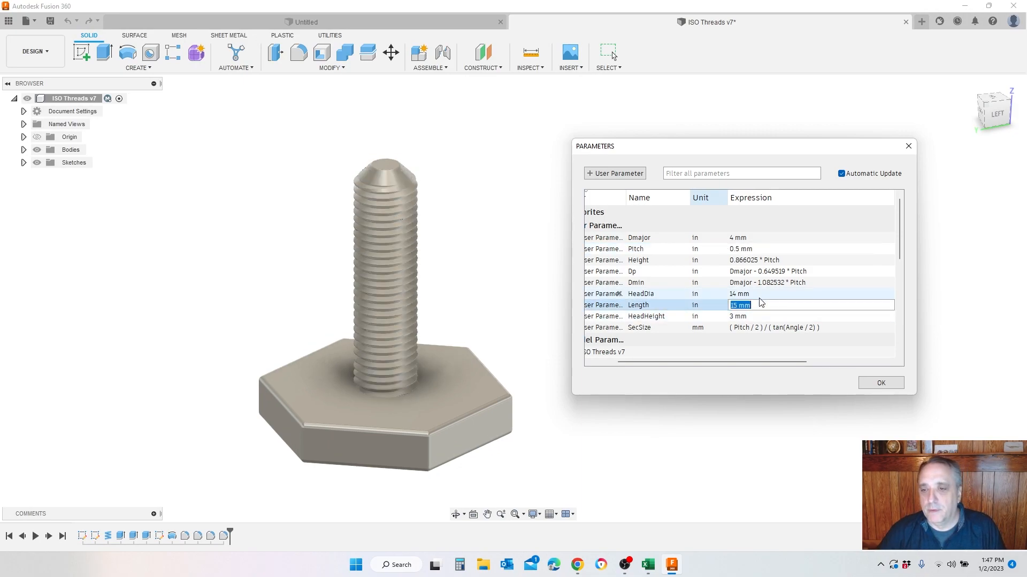
{"action": "left_click", "coordinate": [752, 295]}
{"action": "type", "text": "7mm"}
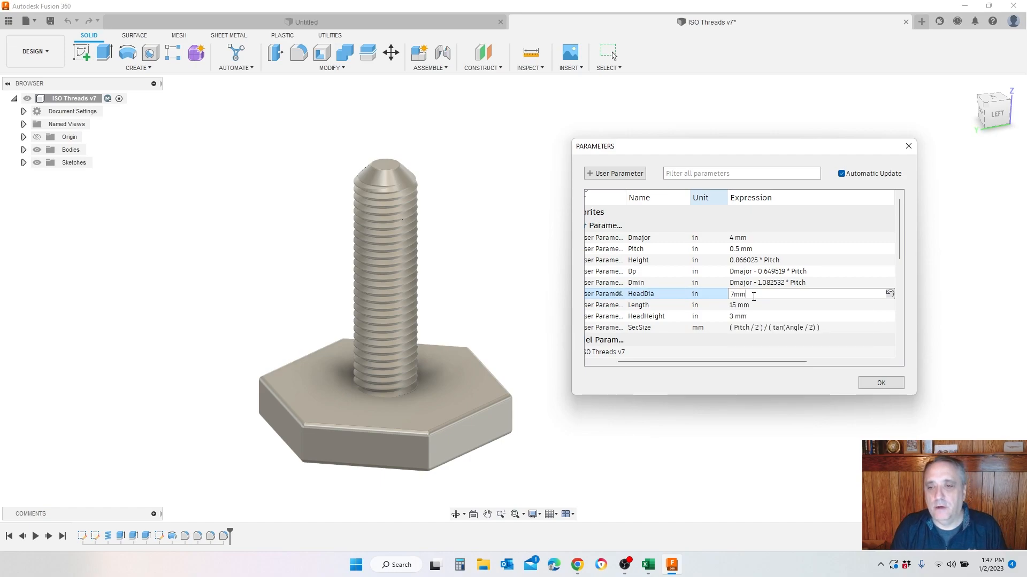
{"action": "key", "text": "BackSpace"}
{"action": "type", "text": "mm"}
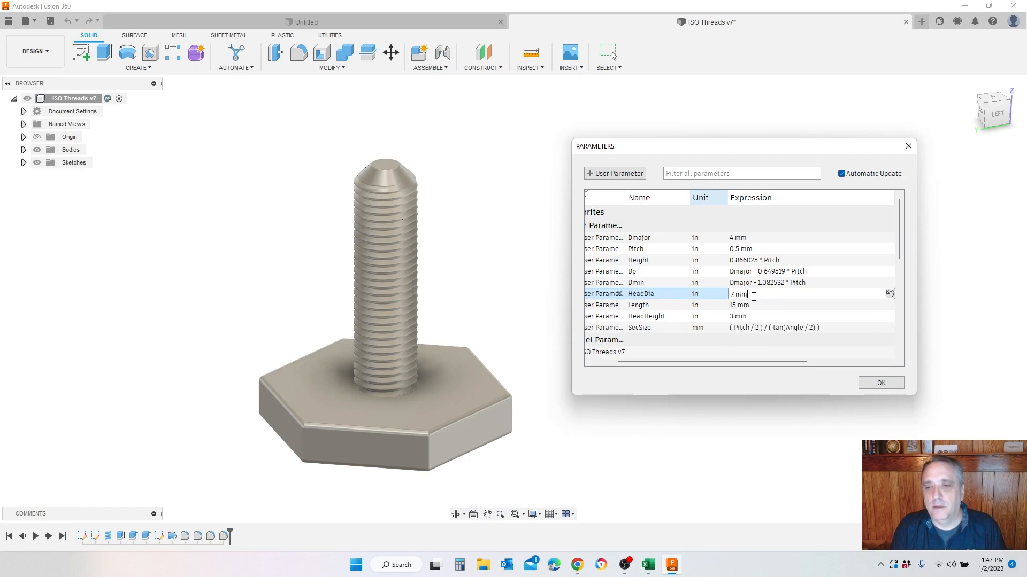
{"action": "key", "text": "Return"}
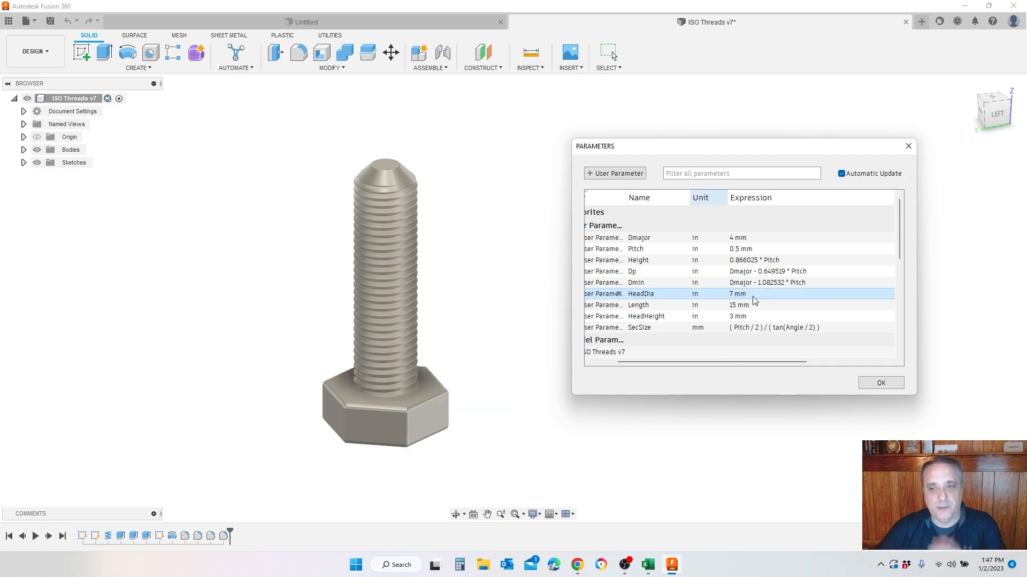
Set the bolt's Length parameter to 45 mm
{"action": "left_click", "coordinate": [764, 305]}
{"action": "left_click", "coordinate": [764, 304]}
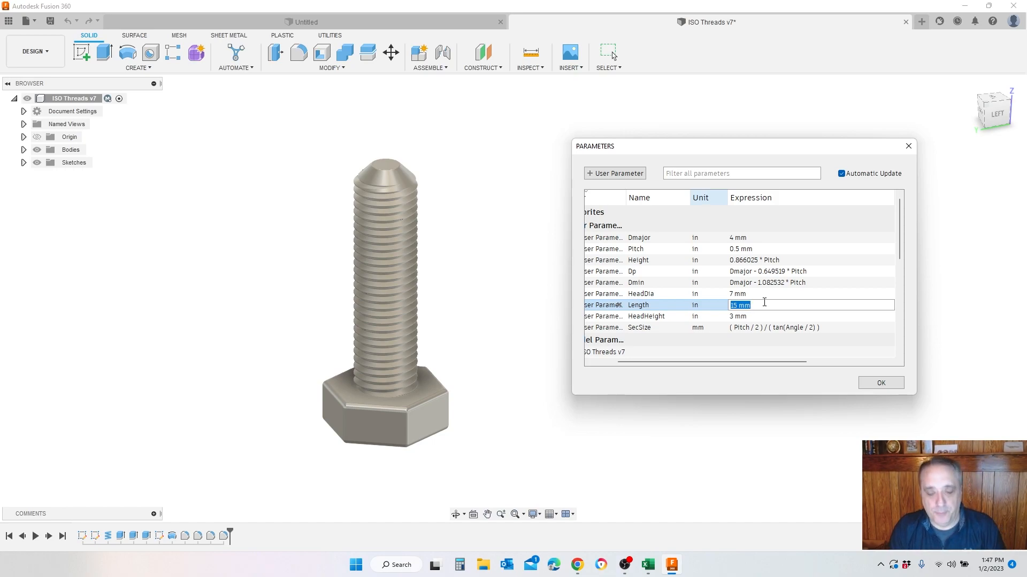
{"action": "type", "text": "45 mm"}
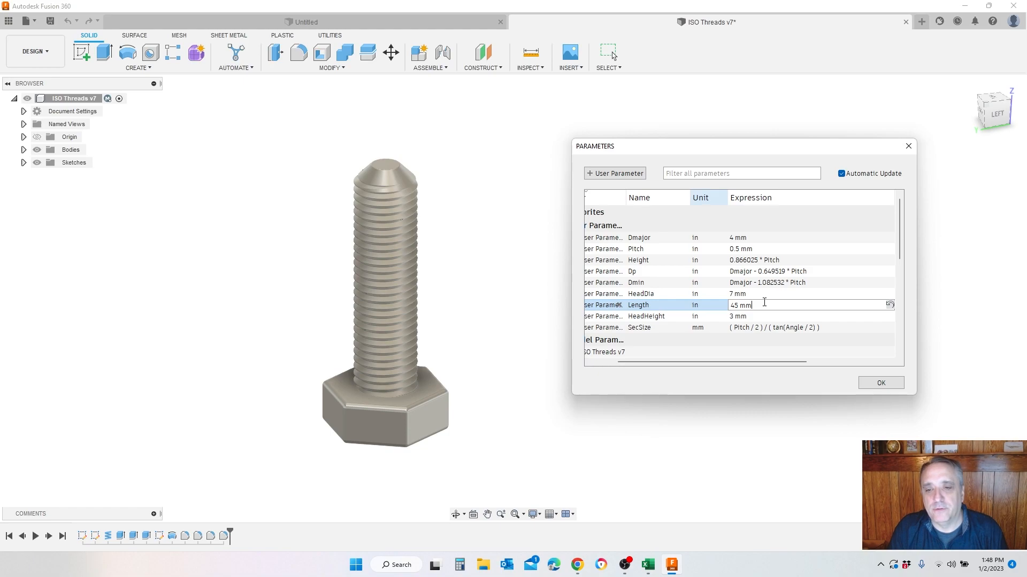
{"action": "key", "text": "Return"}
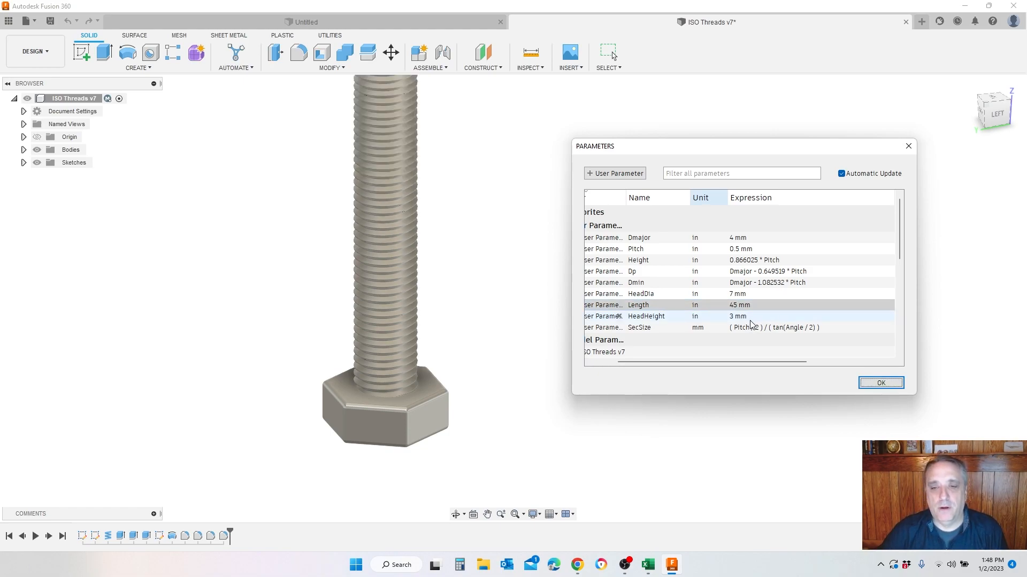
Examine the whole resized bolt from its hexagonal head to its chamfered tip
{"action": "scroll", "coordinate": [792, 412], "scroll_direction": "down", "scroll_amount": 5}
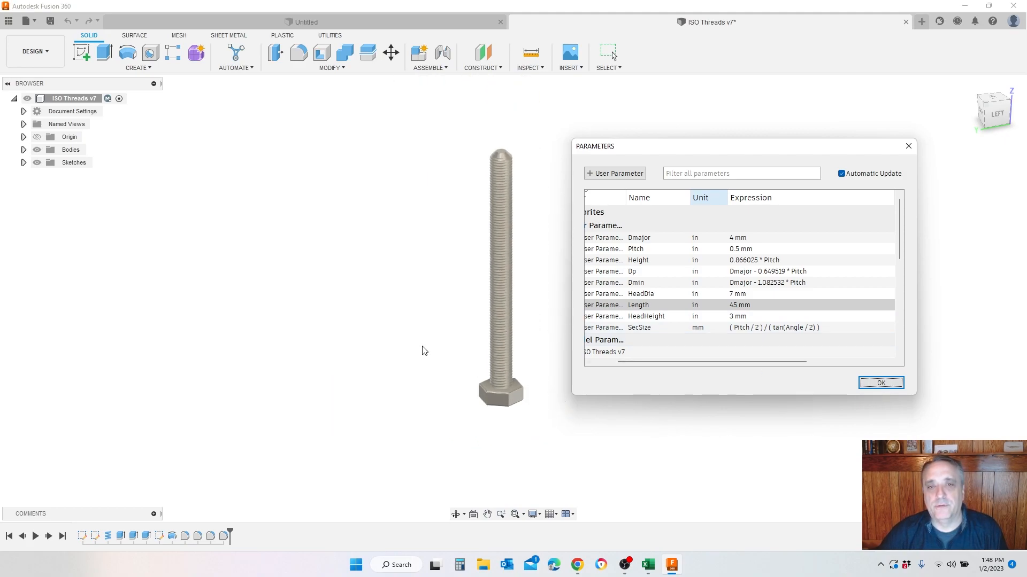
{"action": "scroll", "coordinate": [509, 343], "scroll_direction": "up", "scroll_amount": 1}
{"action": "scroll", "coordinate": [750, 441], "scroll_direction": "up", "scroll_amount": 2}
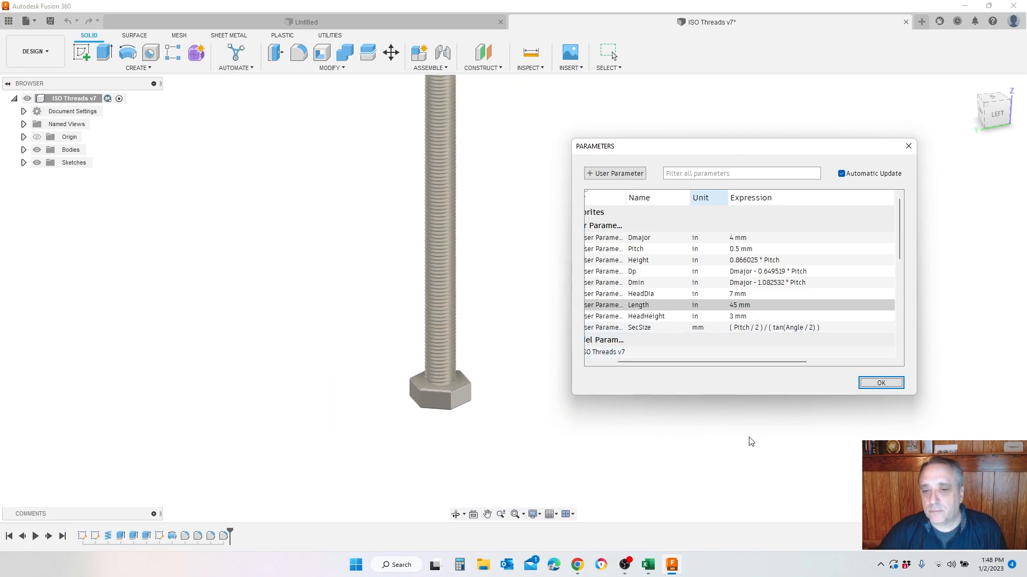
{"action": "scroll", "coordinate": [751, 442], "scroll_direction": "down", "scroll_amount": 3}
{"action": "scroll", "coordinate": [567, 236], "scroll_direction": "up", "scroll_amount": 2}
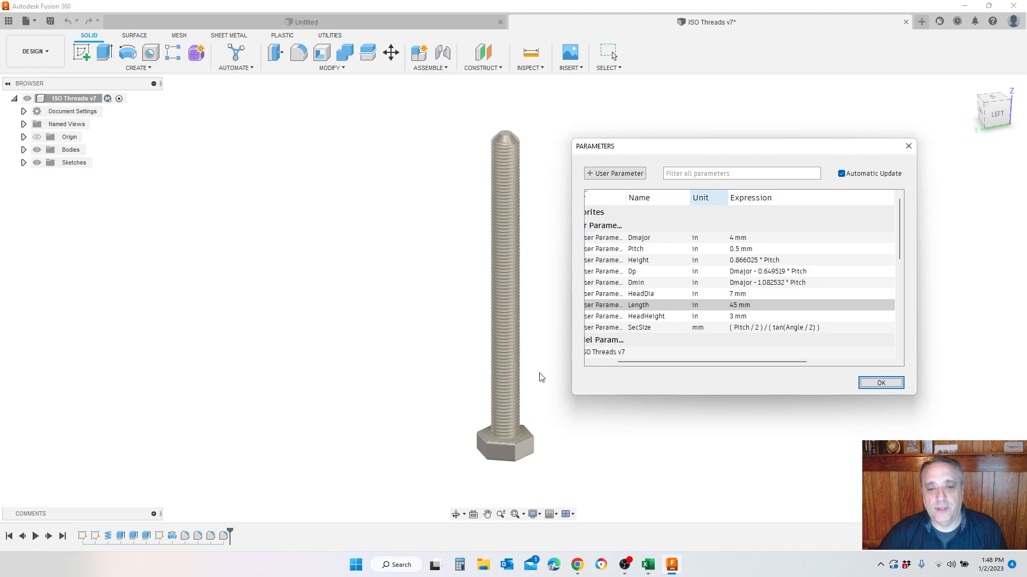
{"action": "scroll", "coordinate": [626, 438], "scroll_direction": "up", "scroll_amount": 1}
{"action": "scroll", "coordinate": [632, 449], "scroll_direction": "up", "scroll_amount": 1}
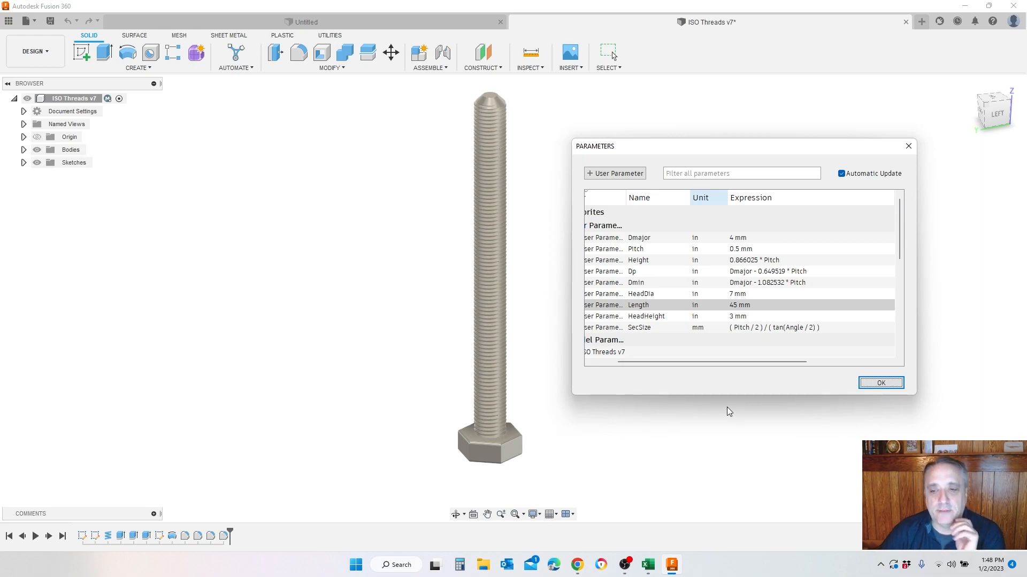
{"action": "mouse_move", "coordinate": [509, 477]}
{"action": "middle_mouse_down", "text": "shift"}
{"action": "mouse_move", "coordinate": [502, 446]}
{"action": "mouse_move", "coordinate": [488, 448]}
{"action": "mouse_move", "coordinate": [494, 456]}
{"action": "mouse_move", "coordinate": [532, 426]}
{"action": "middle_mouse_up", "text": "shift"}
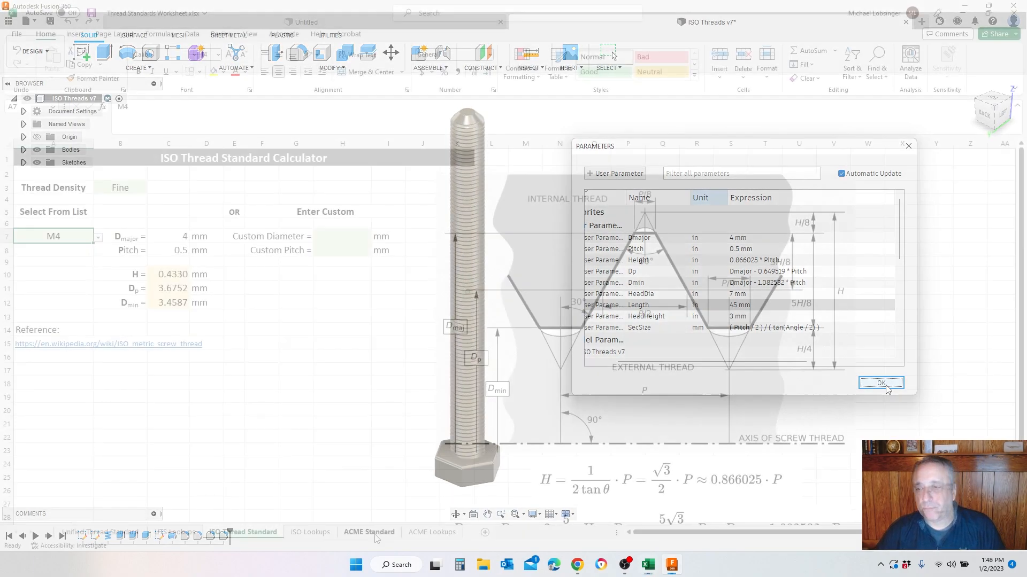
Switch to the ACME Standard sheet in the Excel thread worksheet and choose size 1/2 from the thread list
{"action": "left_click", "coordinate": [373, 534]}
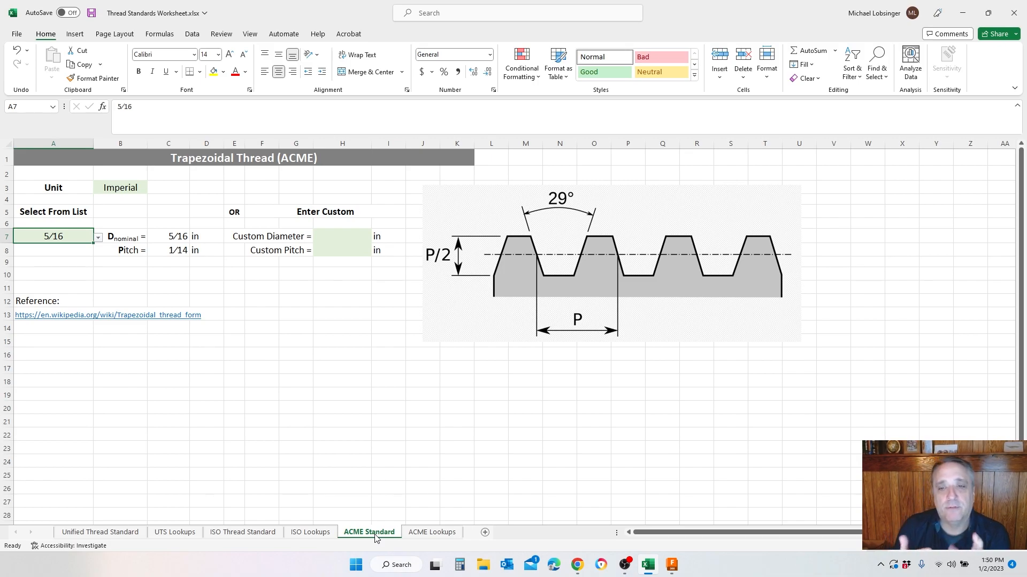
{"action": "left_click", "coordinate": [99, 239]}
{"action": "left_click", "coordinate": [100, 240]}
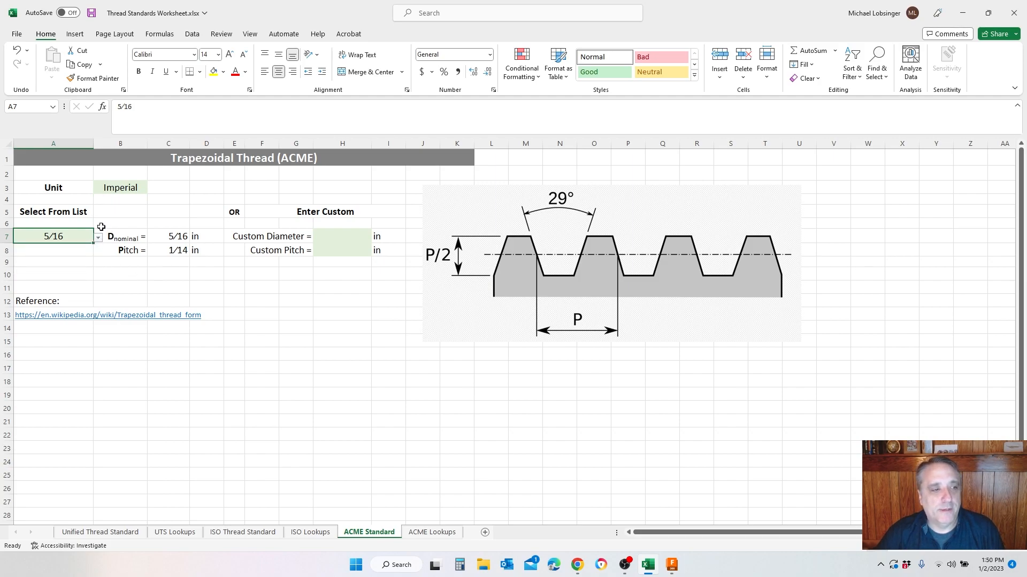
{"action": "left_click", "coordinate": [99, 240]}
{"action": "left_click", "coordinate": [31, 261]}
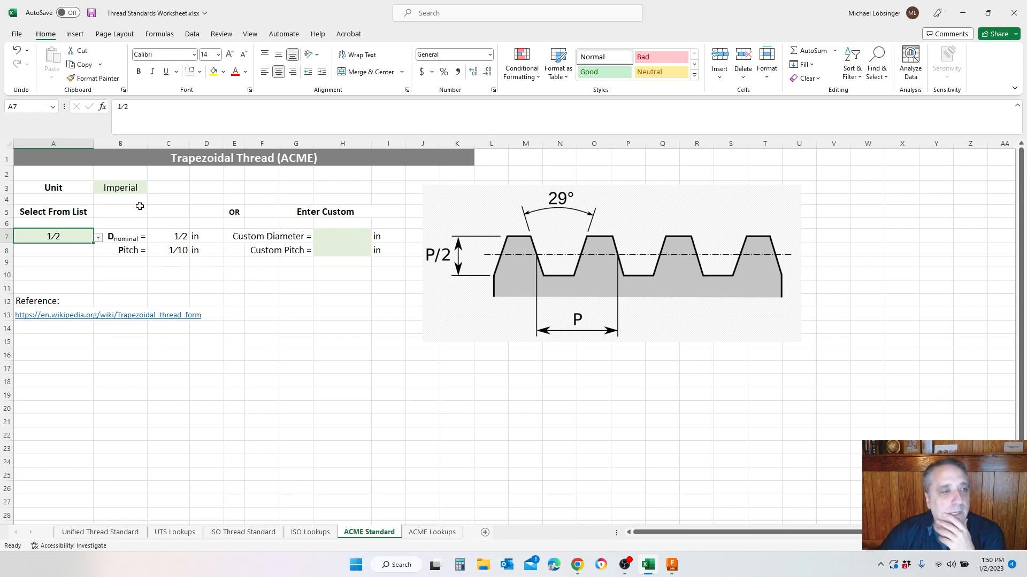
Switch the ACME calculator's unit system to the other option and back
{"action": "left_click", "coordinate": [139, 190]}
{"action": "left_click", "coordinate": [152, 190]}
{"action": "left_click", "coordinate": [121, 214]}
{"action": "left_click", "coordinate": [152, 189]}
{"action": "left_click", "coordinate": [137, 205]}
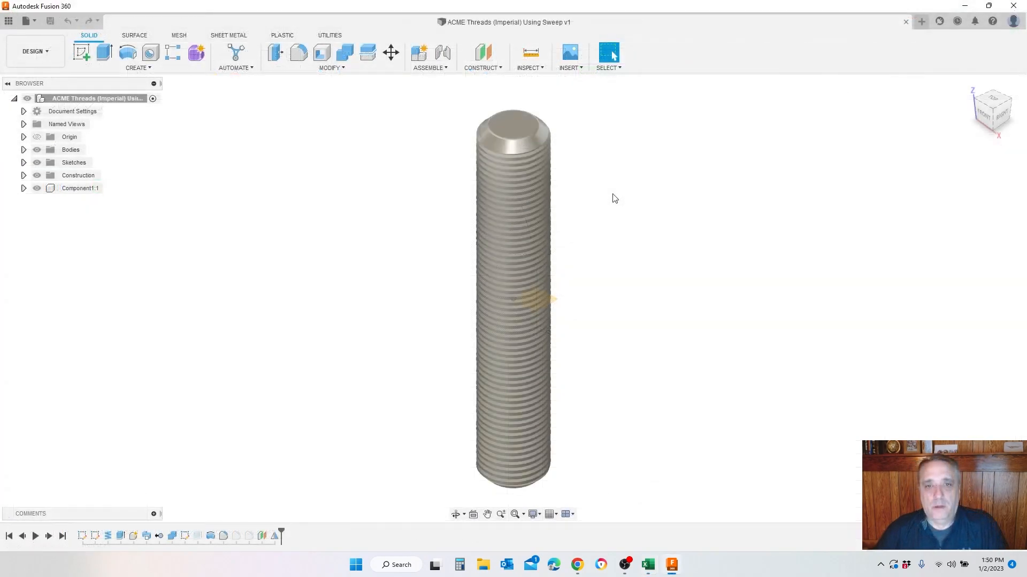
Open the ACME thread model's parameters and review the expressions of its user parameters
{"action": "scroll", "coordinate": [608, 227], "scroll_direction": "up", "scroll_amount": 5}
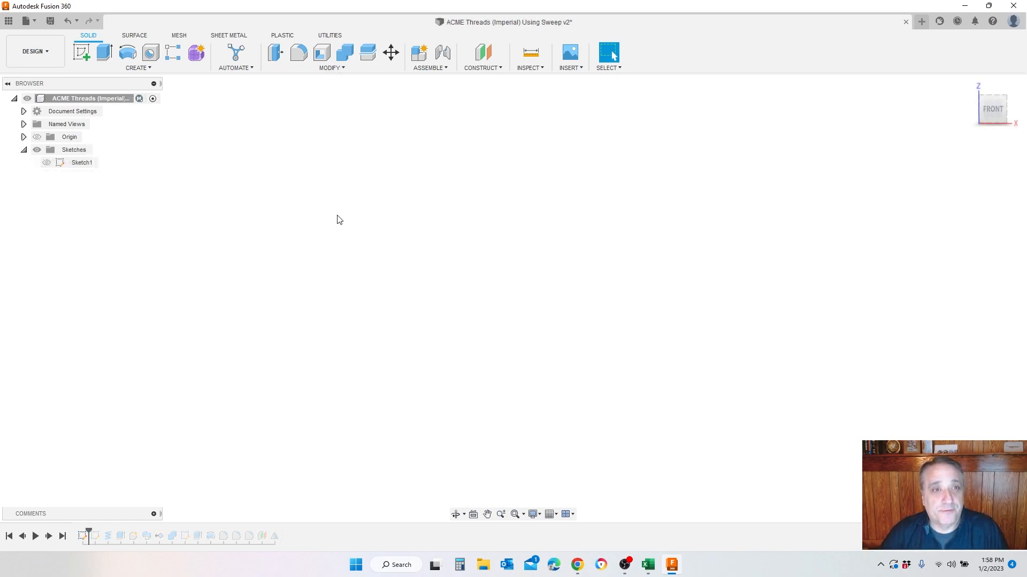
{"action": "left_click", "coordinate": [339, 68]}
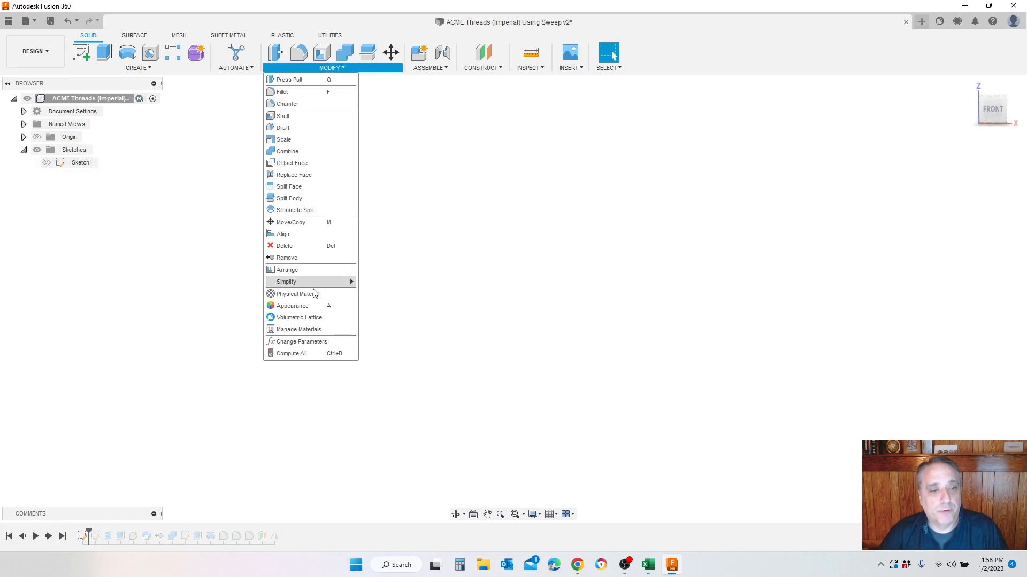
{"action": "left_click", "coordinate": [297, 341]}
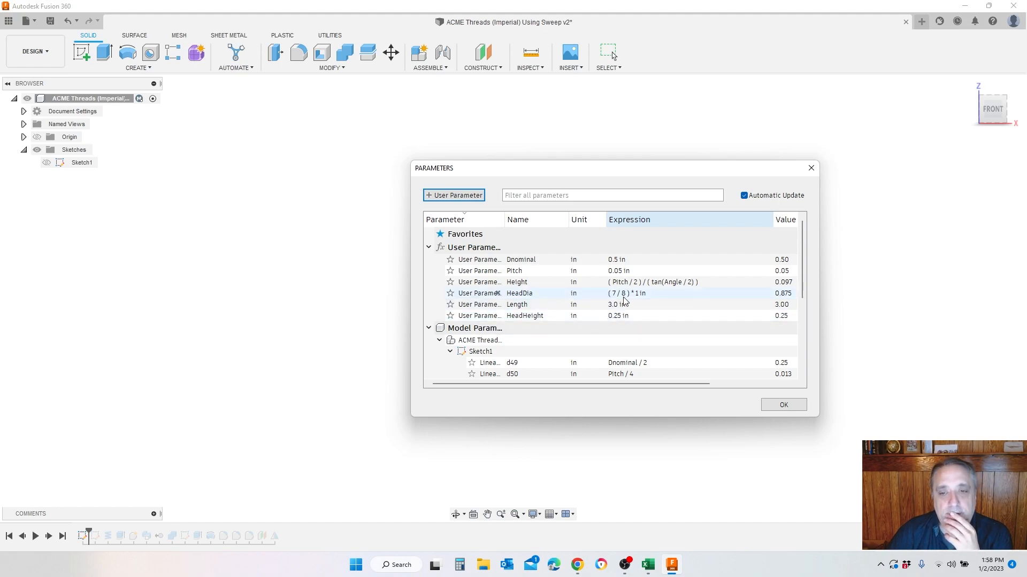
Show Sketch1 and briefly select the two middle regions of the triangular thread profile
{"action": "left_click", "coordinate": [48, 164]}
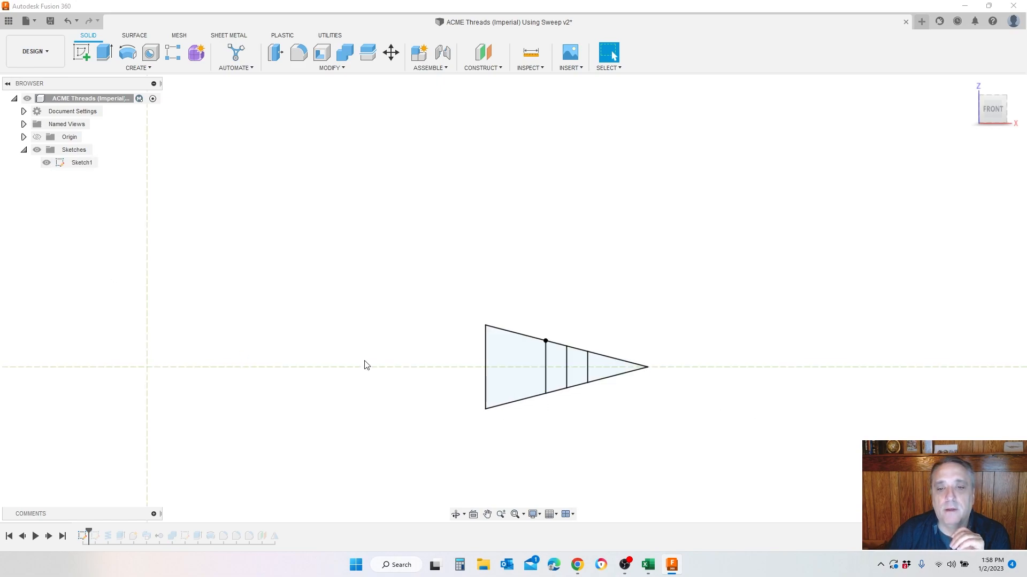
{"action": "scroll", "coordinate": [366, 364], "scroll_direction": "up", "scroll_amount": 2}
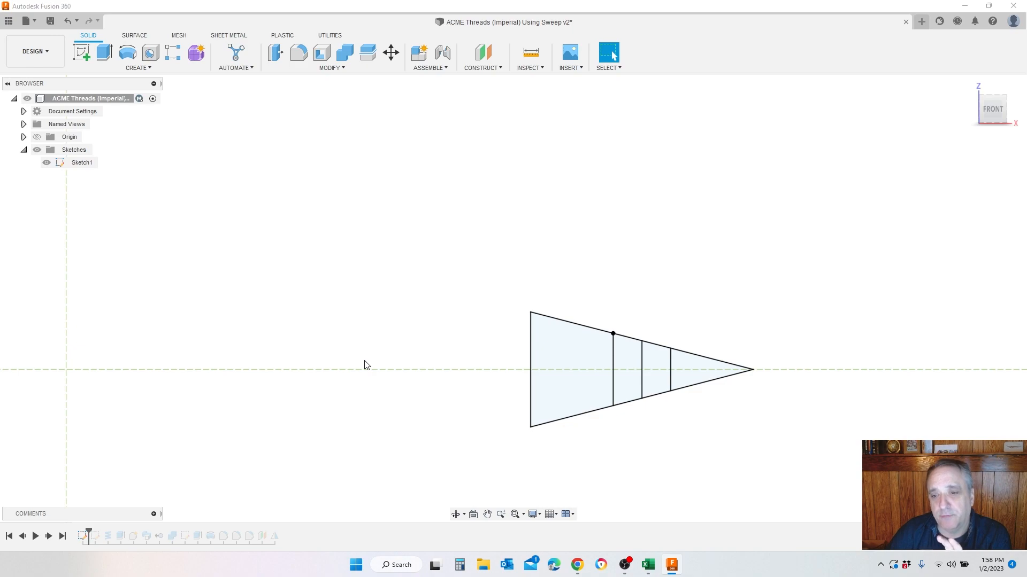
{"action": "scroll", "coordinate": [366, 365], "scroll_direction": "down", "scroll_amount": 1}
{"action": "scroll", "coordinate": [364, 362], "scroll_direction": "down", "scroll_amount": 1}
{"action": "scroll", "coordinate": [364, 362], "scroll_direction": "up", "scroll_amount": 2}
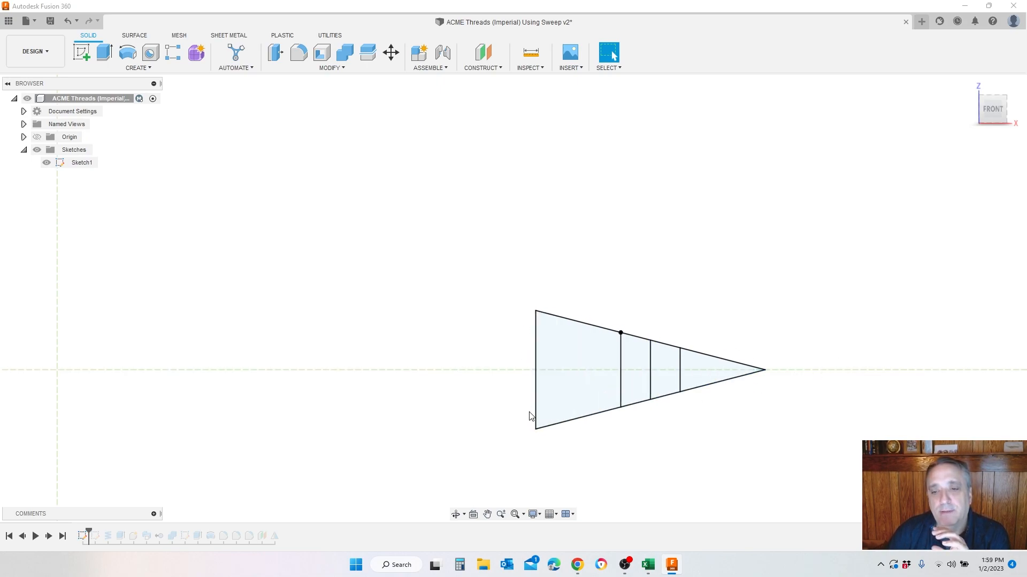
{"action": "left_click", "coordinate": [649, 368]}
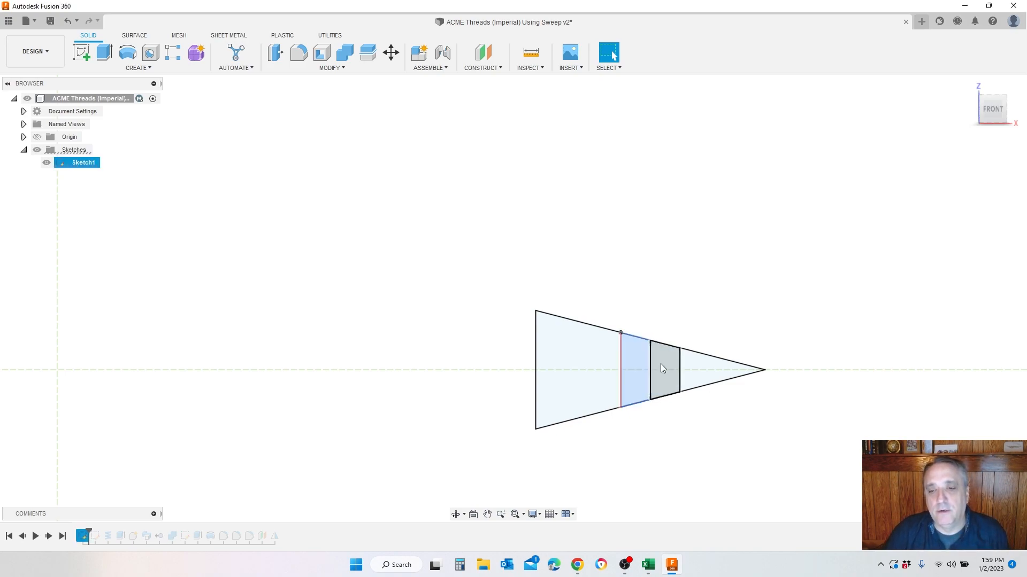
{"action": "left_click", "coordinate": [660, 363], "text": "shift"}
{"action": "left_click", "coordinate": [688, 233]}
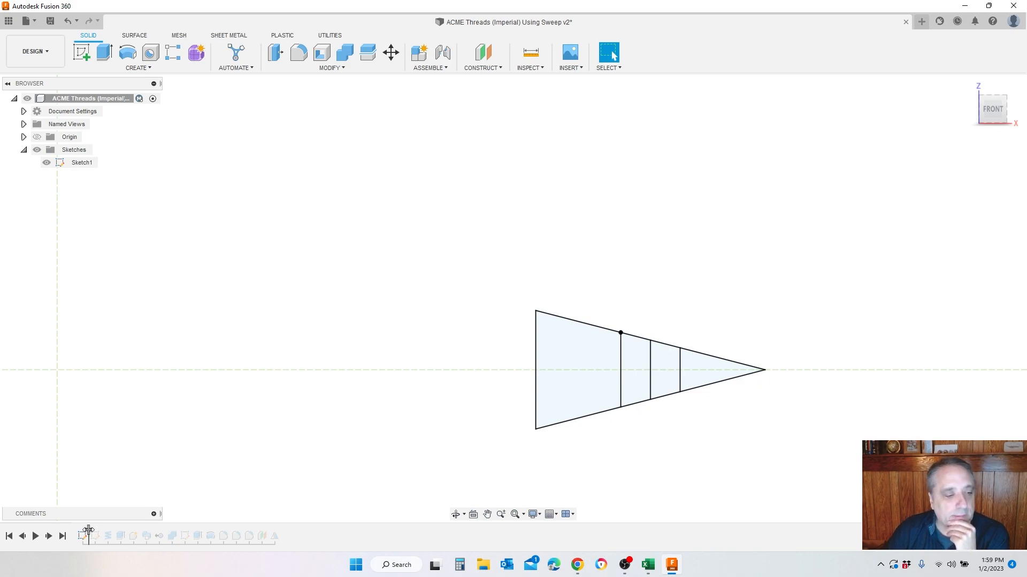
Open Sketch1 for editing and examine the offset, thickness and nominal-radius dimensions of the thread profile
{"action": "double_click", "coordinate": [99, 531]}
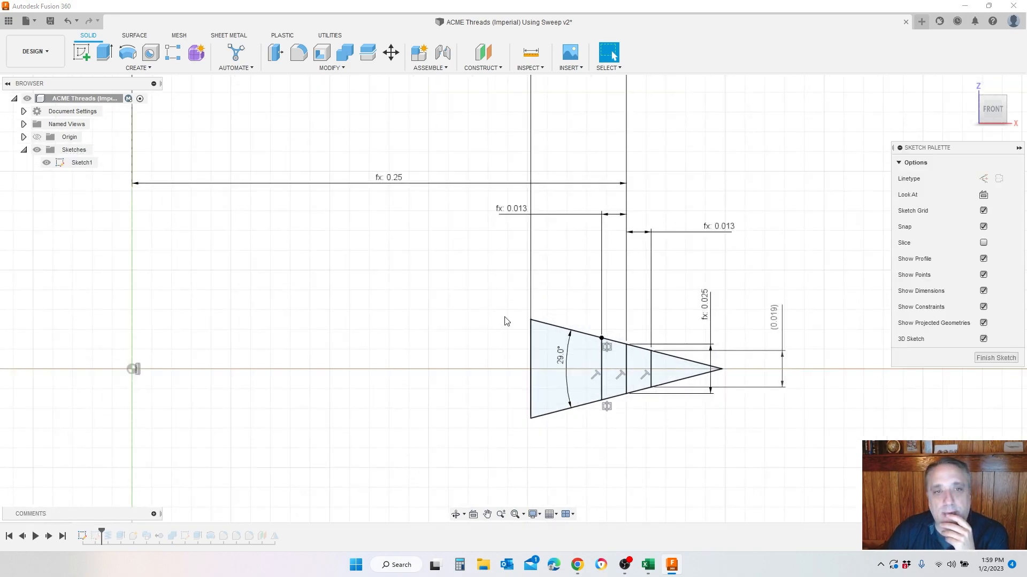
{"action": "mouse_move", "coordinate": [418, 206]}
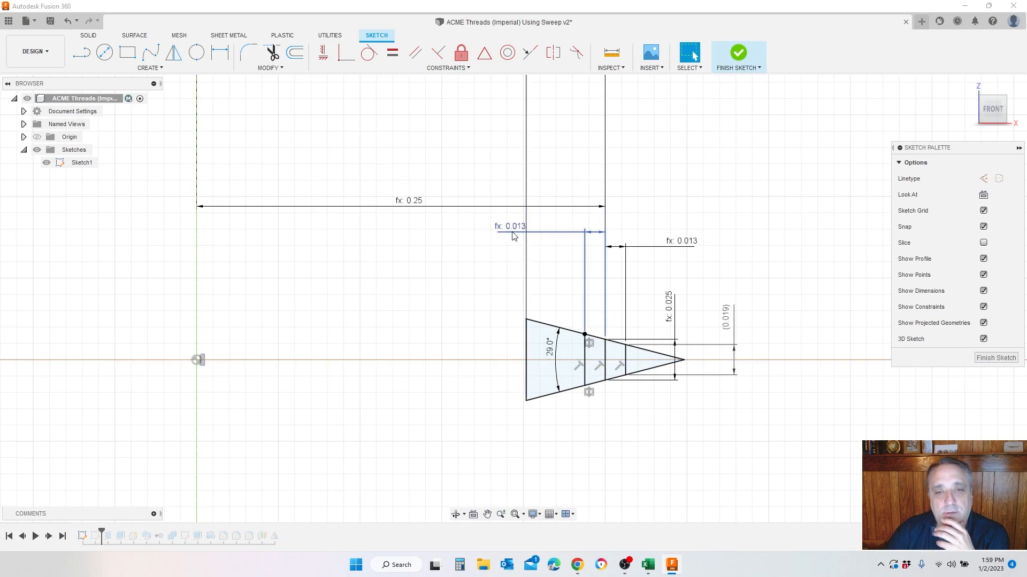
{"action": "mouse_move", "coordinate": [513, 234]}
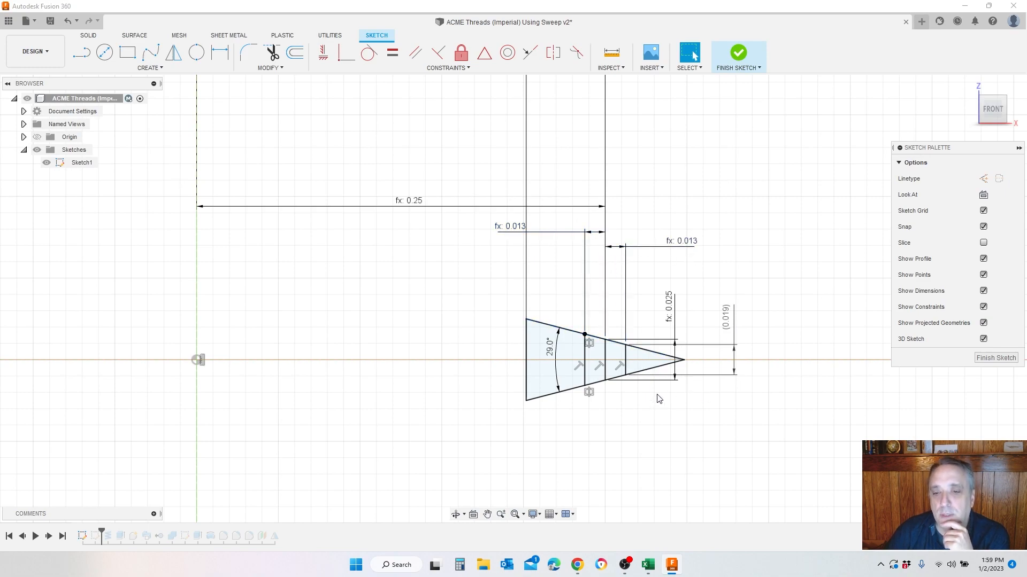
{"action": "scroll", "coordinate": [650, 409], "scroll_direction": "up", "scroll_amount": 2}
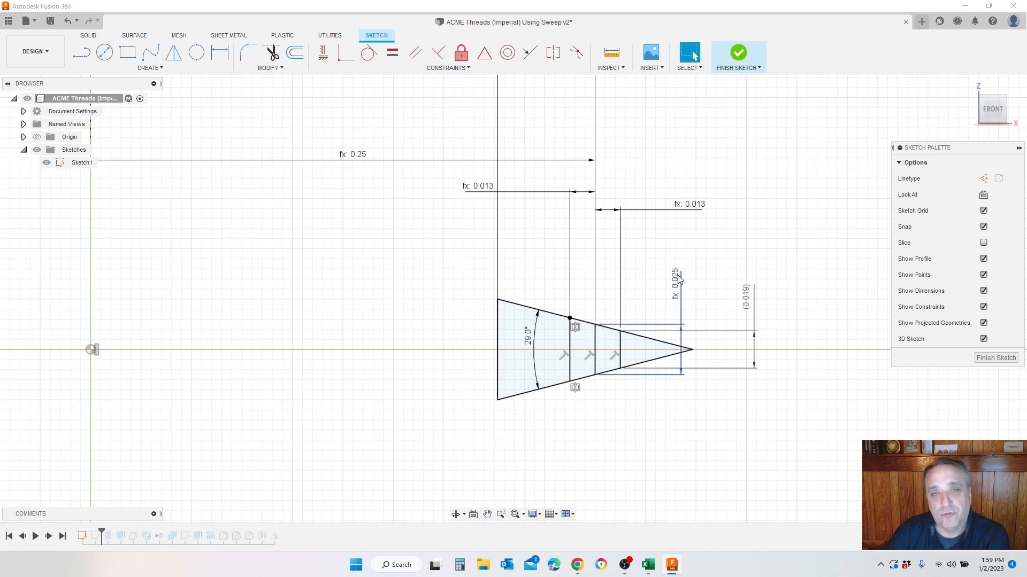
{"action": "mouse_move", "coordinate": [679, 279]}
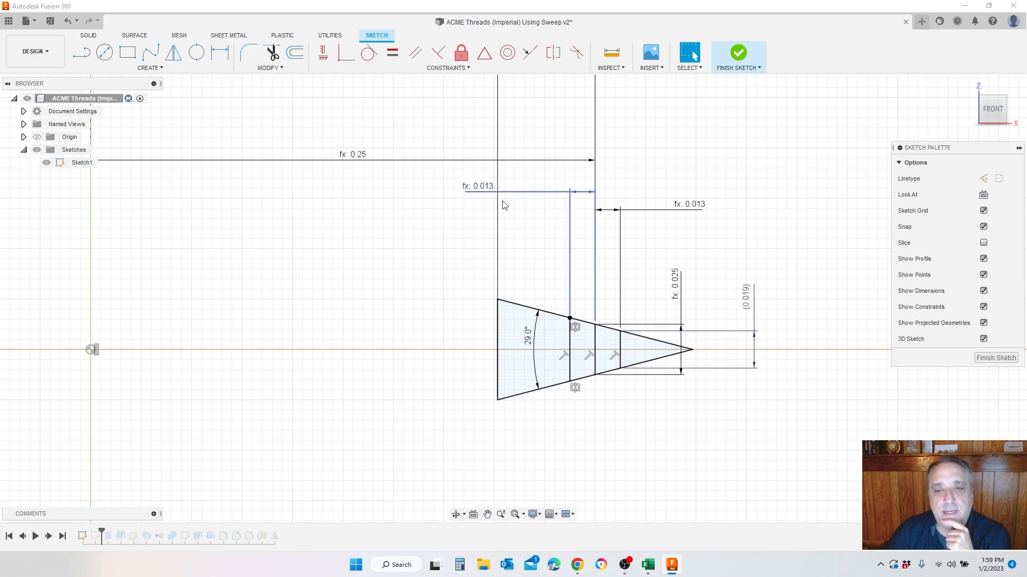
{"action": "scroll", "coordinate": [500, 324], "scroll_direction": "down", "scroll_amount": 1}
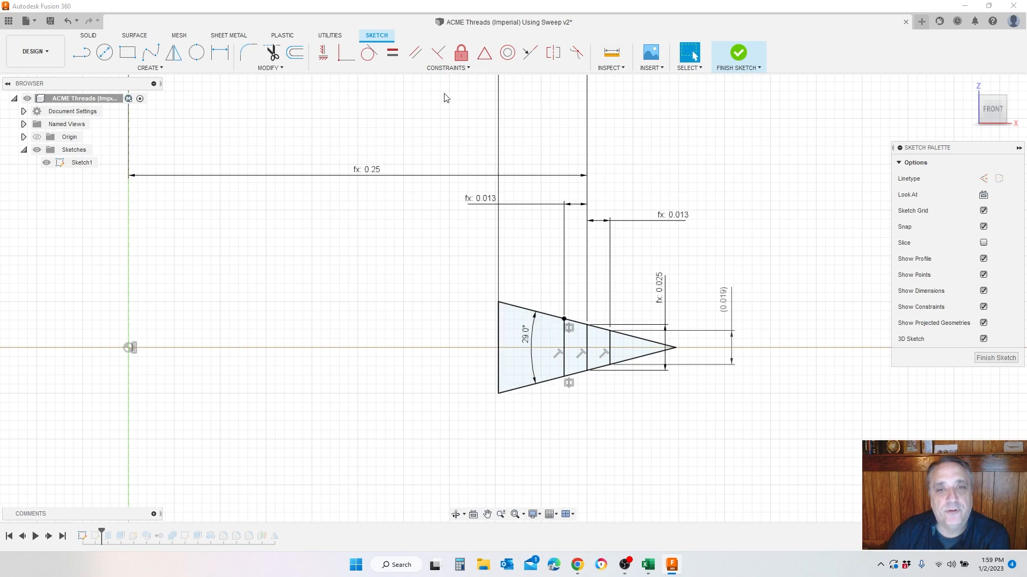
Review the model parameter expressions behind Sketch1 and Sketch2, and close the parameter list
{"action": "left_click", "coordinate": [270, 68]}
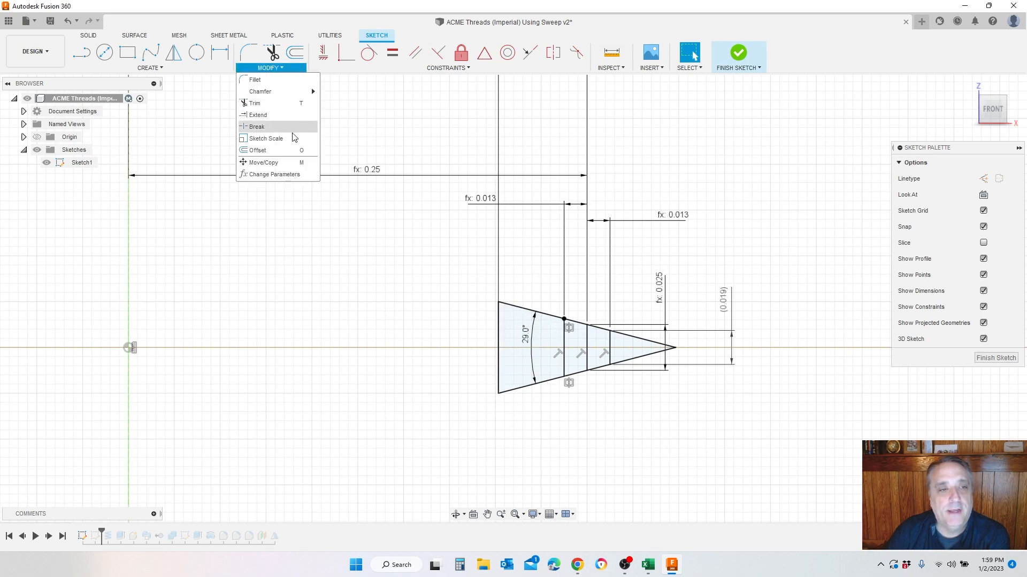
{"action": "left_click", "coordinate": [277, 174]}
{"action": "scroll", "coordinate": [490, 347], "scroll_direction": "down", "scroll_amount": 3}
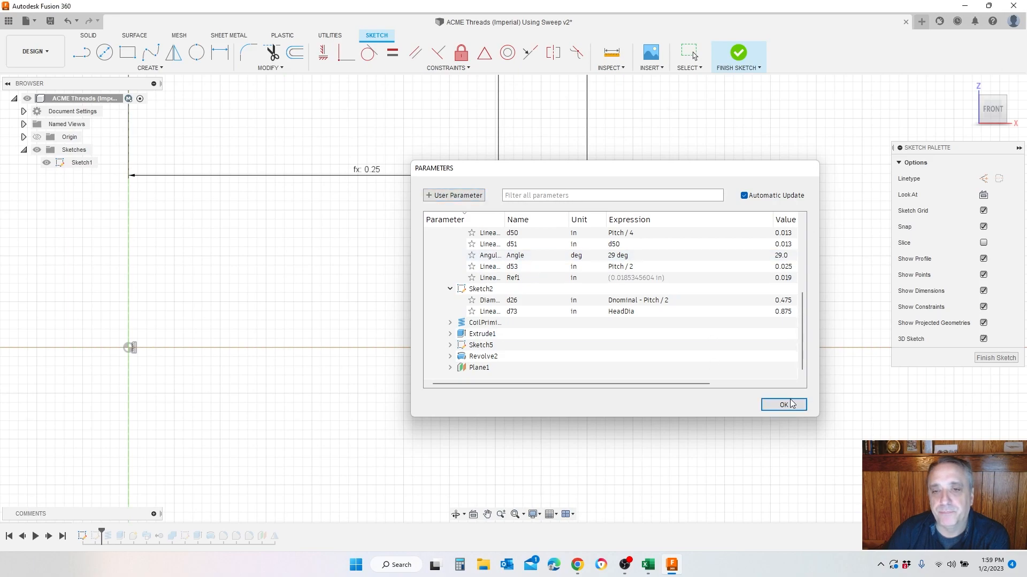
{"action": "left_click", "coordinate": [783, 405]}
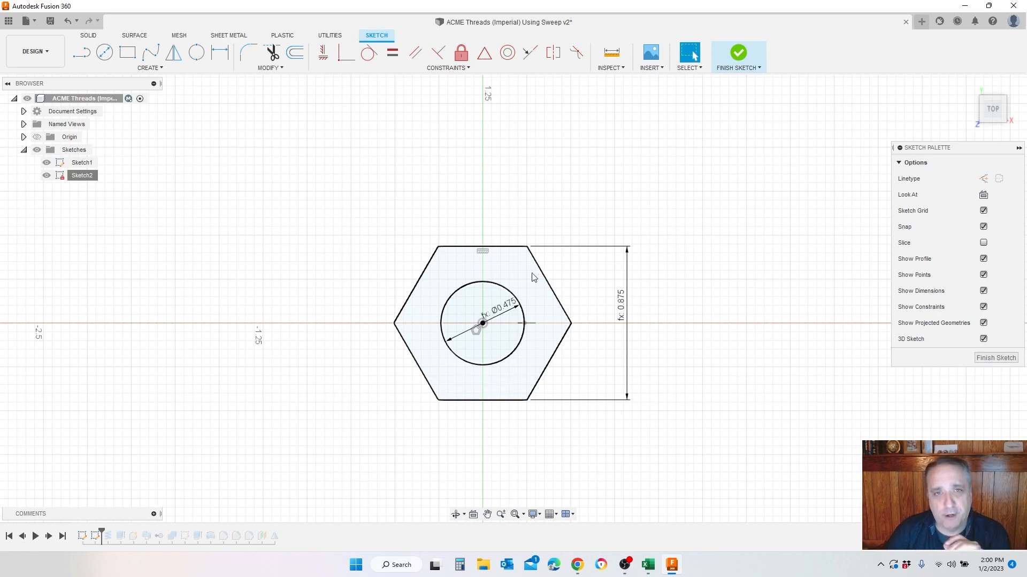
Finish the hexagon-and-circle sketch and examine where its circle meets the triangular thread profile
{"action": "left_click", "coordinate": [739, 57]}
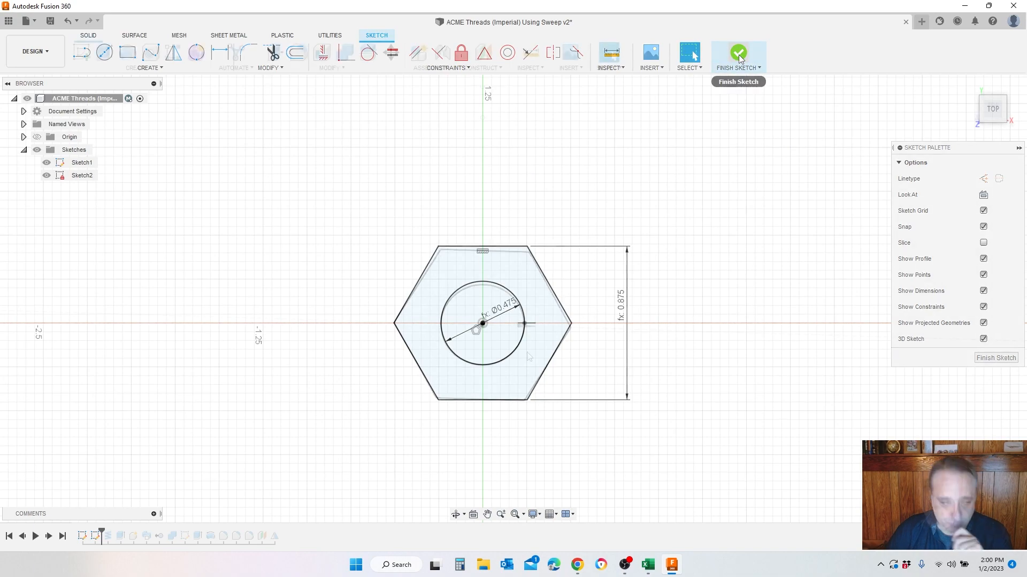
{"action": "scroll", "coordinate": [539, 345], "scroll_direction": "up", "scroll_amount": 5}
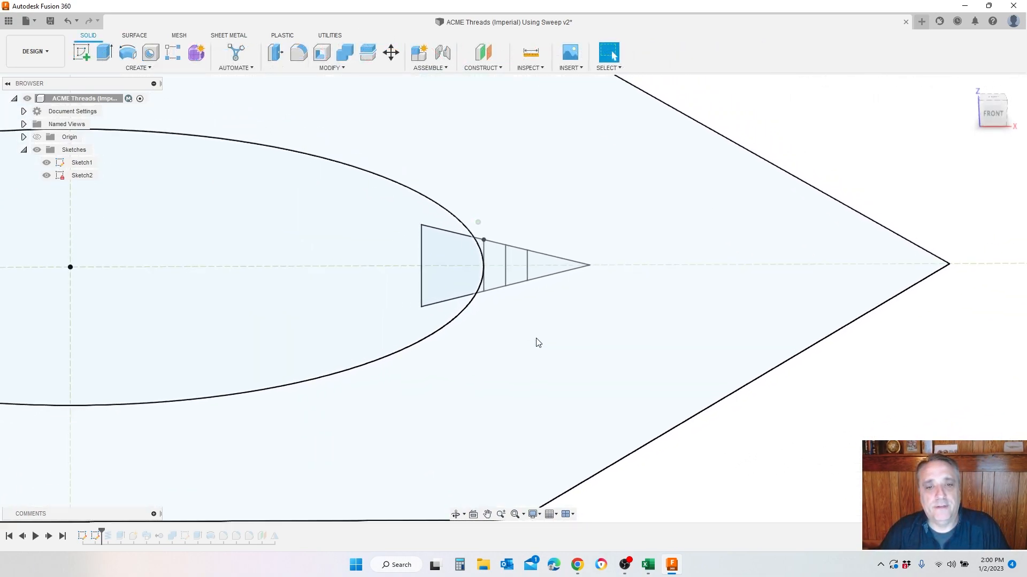
{"action": "middle_click_drag", "start_coordinate": [453, 241], "coordinate": [379, 251], "text": "shift"}
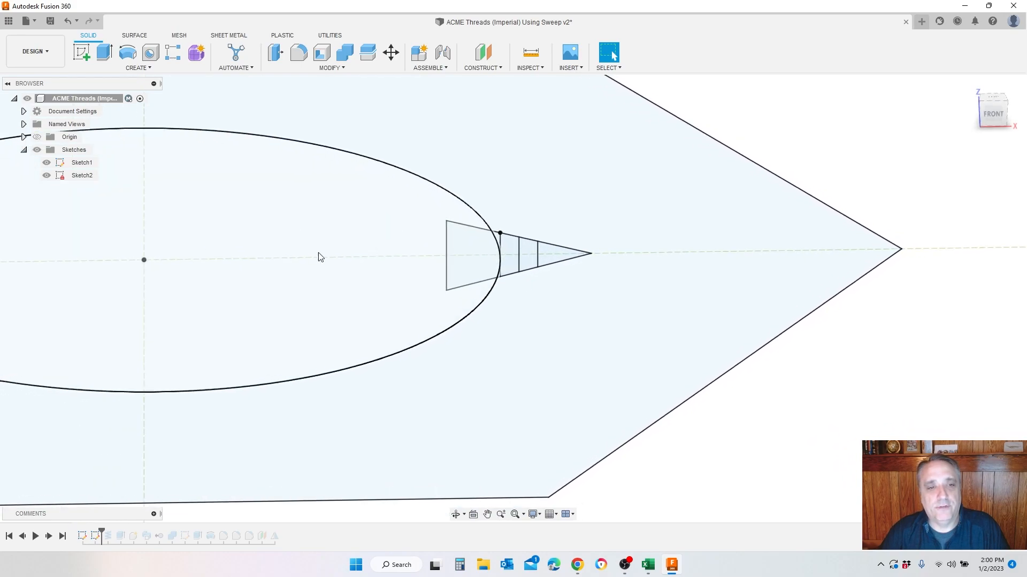
{"action": "scroll", "coordinate": [348, 225], "scroll_direction": "down", "scroll_amount": 2}
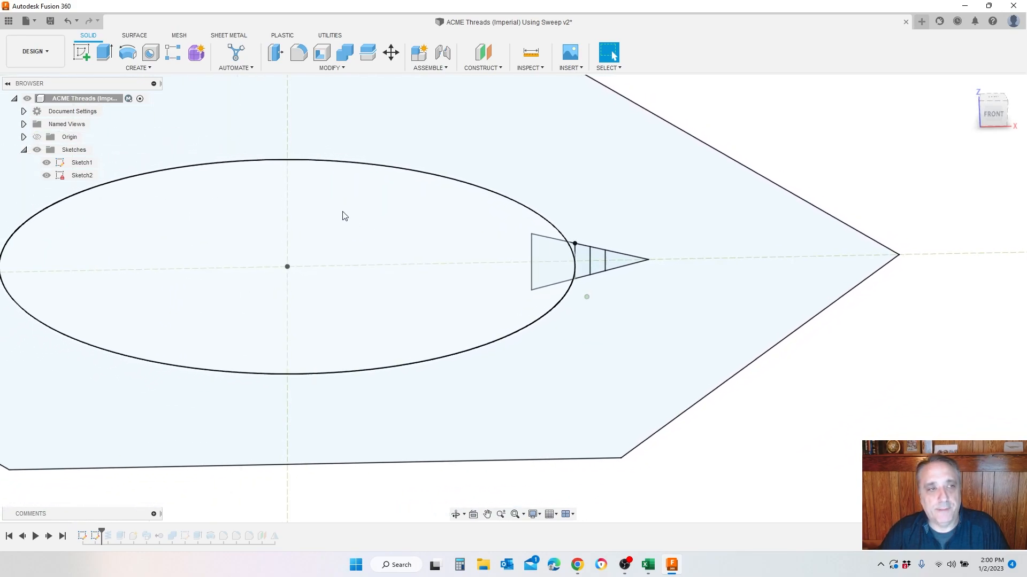
Open Sketch2 for editing and inspect the expression of the circle's diameter dimension without changing it
{"action": "right_click", "coordinate": [86, 175]}
{"action": "left_click", "coordinate": [126, 213]}
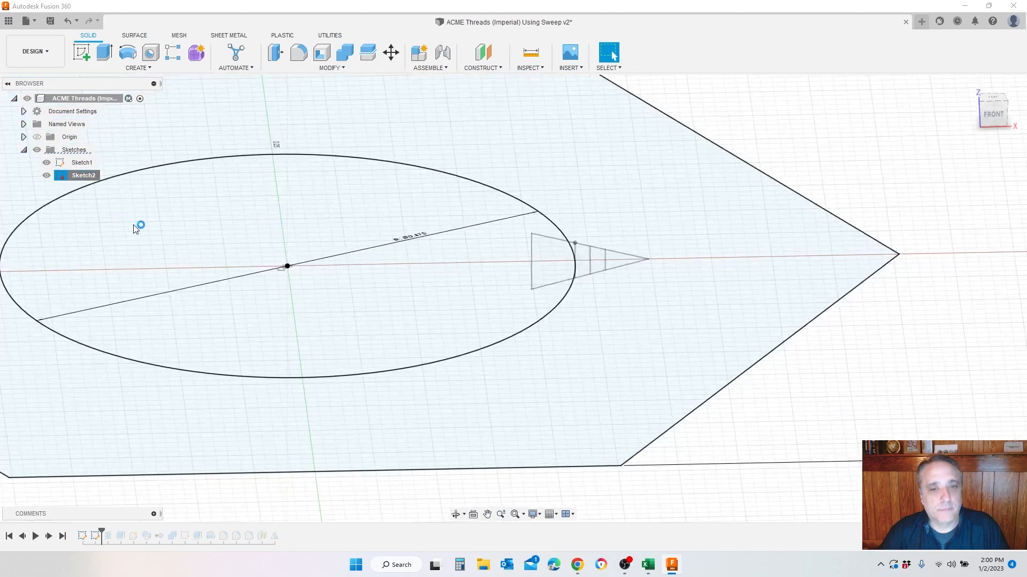
{"action": "double_click", "coordinate": [459, 197]}
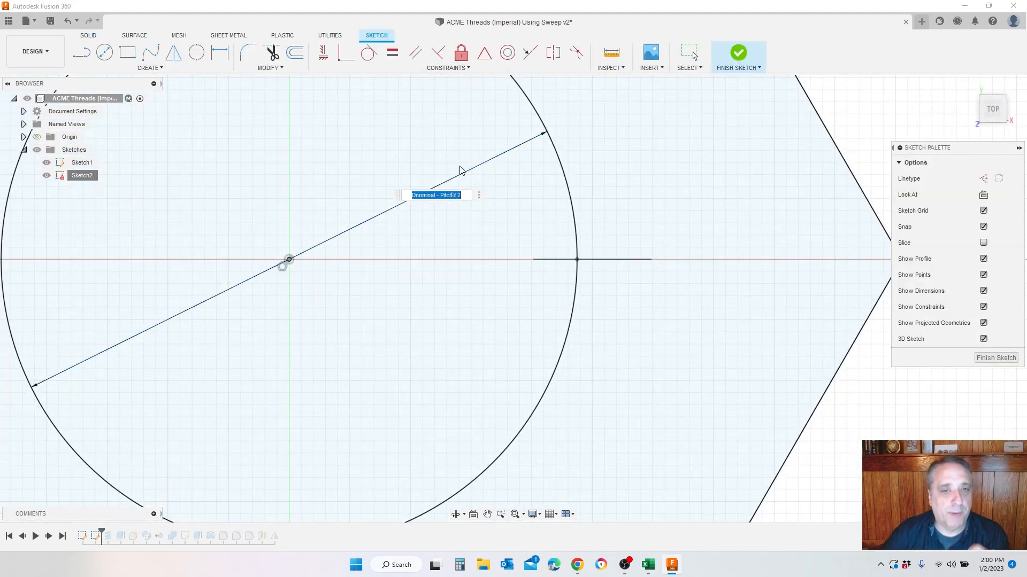
{"action": "key", "text": "Escape"}
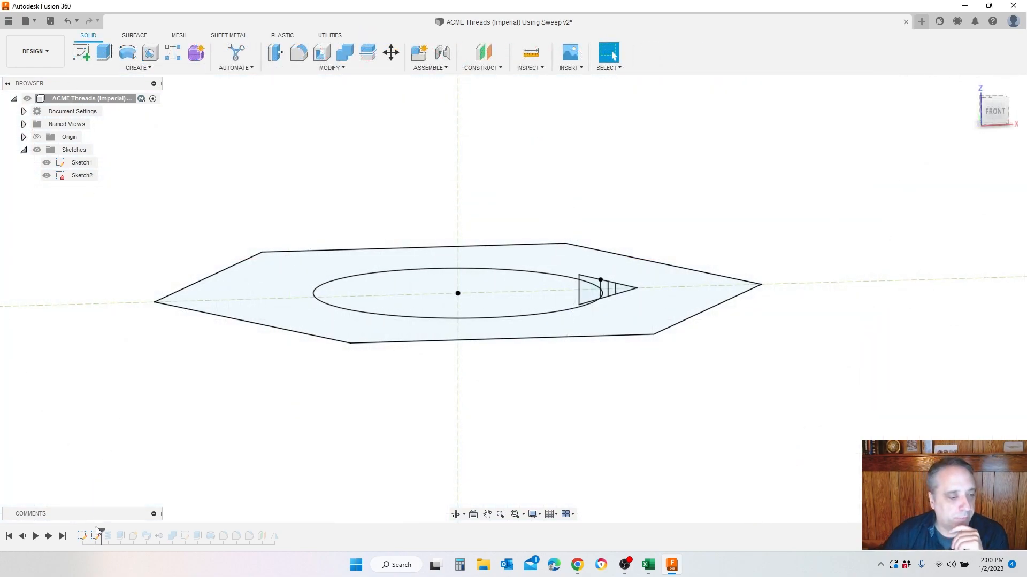
Roll the timeline forward past the coil feature and open that coil for editing in a front view
{"action": "left_click_drag", "start_coordinate": [102, 529], "coordinate": [114, 530]}
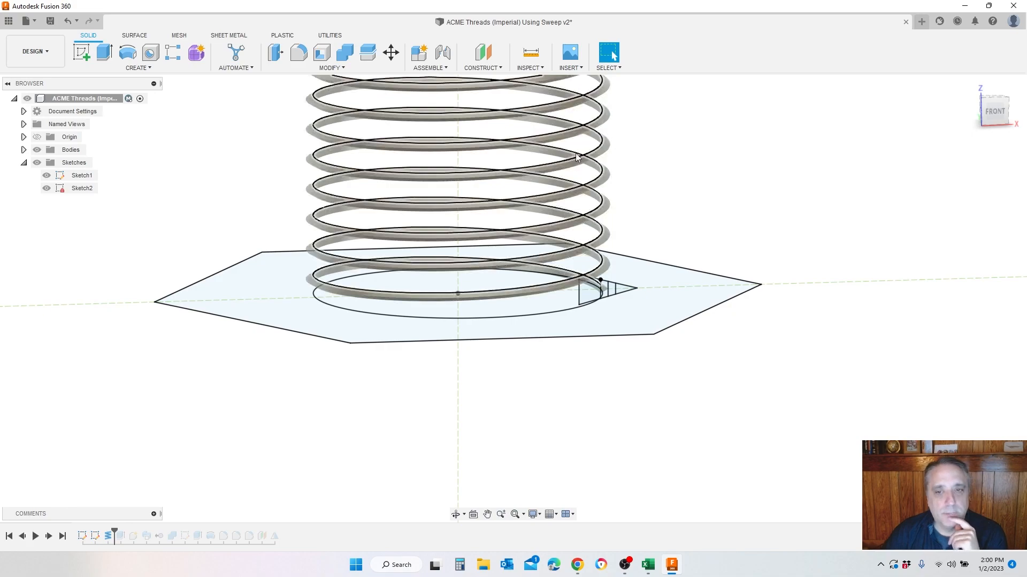
{"action": "scroll", "coordinate": [643, 146], "scroll_direction": "down", "scroll_amount": 1}
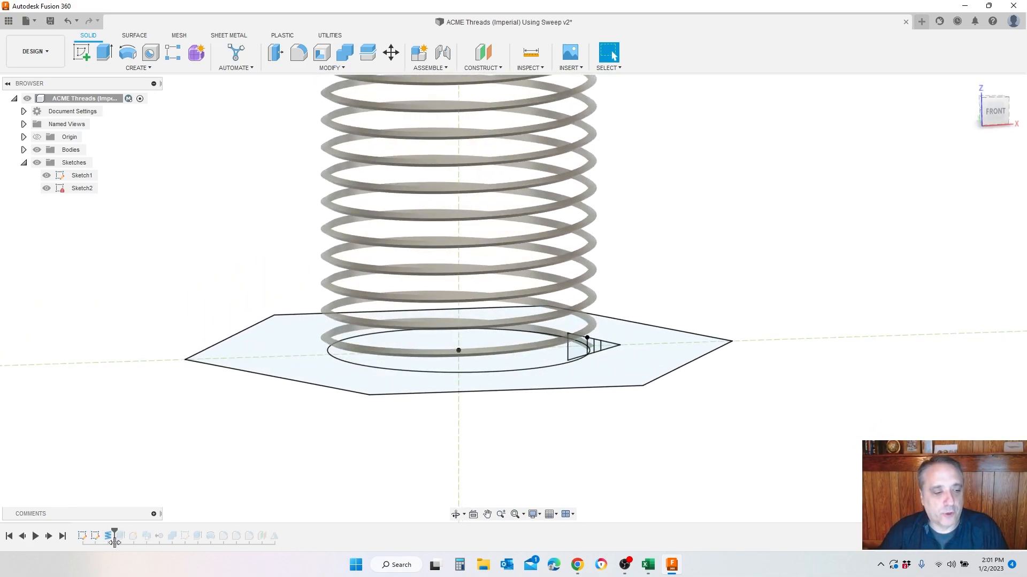
{"action": "right_click", "coordinate": [108, 538]}
{"action": "left_click", "coordinate": [133, 444]}
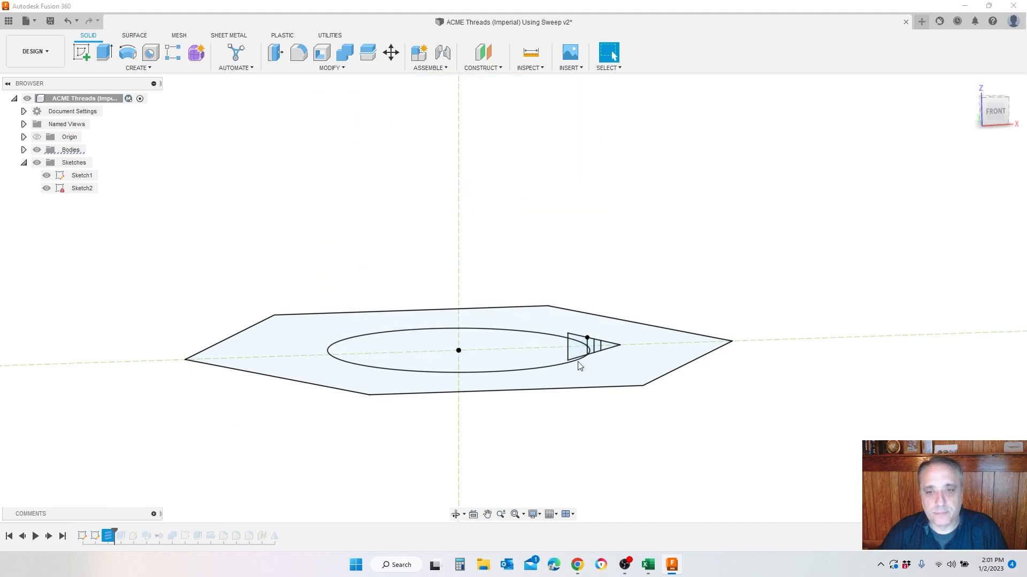
{"action": "scroll", "coordinate": [591, 345], "scroll_direction": "up", "scroll_amount": 5}
{"action": "left_click", "coordinate": [1004, 119]}
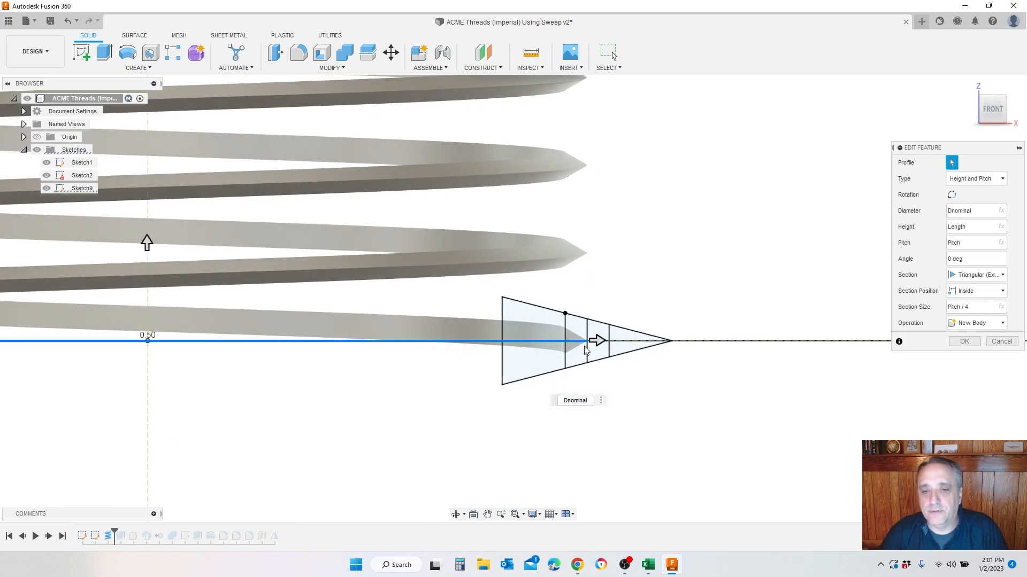
Examine how the coil's triangular section meets the nominal diameter circle and the thread profile, and close the coil settings unchanged
{"action": "scroll", "coordinate": [586, 350], "scroll_direction": "up", "scroll_amount": 8}
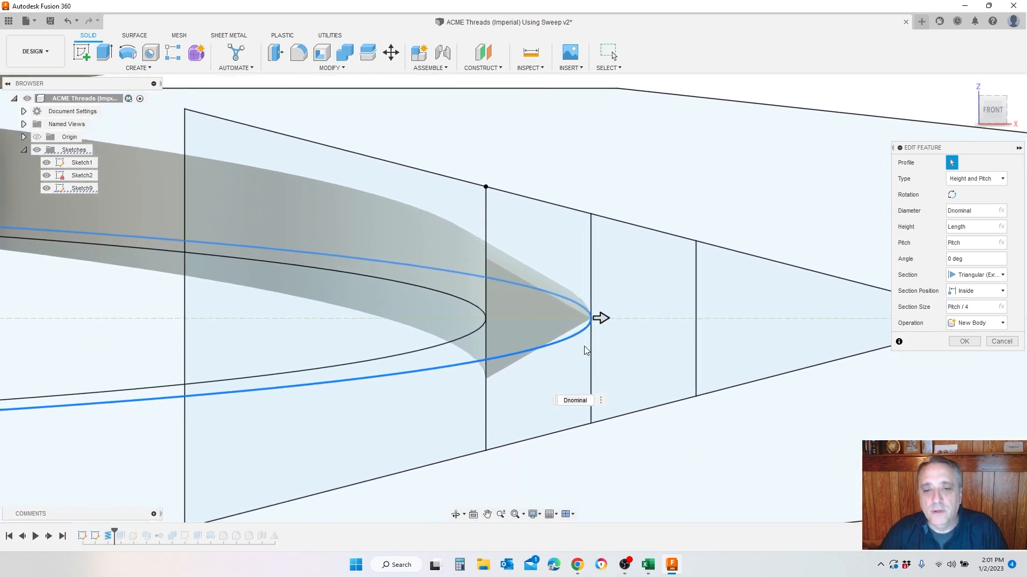
{"action": "middle_click_drag", "start_coordinate": [584, 346], "coordinate": [584, 347], "text": "shift"}
{"action": "mouse_move", "coordinate": [490, 243]}
{"action": "middle_mouse_down", "text": "shift"}
{"action": "mouse_move", "coordinate": [464, 230]}
{"action": "mouse_move", "coordinate": [482, 239]}
{"action": "middle_mouse_up", "text": "shift"}
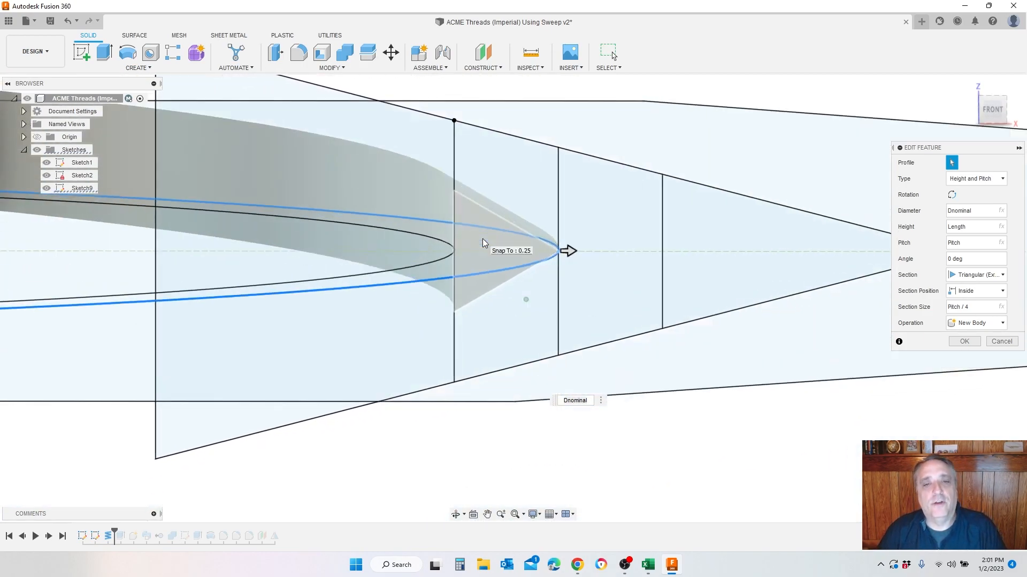
{"action": "scroll", "coordinate": [548, 245], "scroll_direction": "up", "scroll_amount": 5}
{"action": "middle_click_drag", "start_coordinate": [548, 245], "coordinate": [594, 280], "text": "shift"}
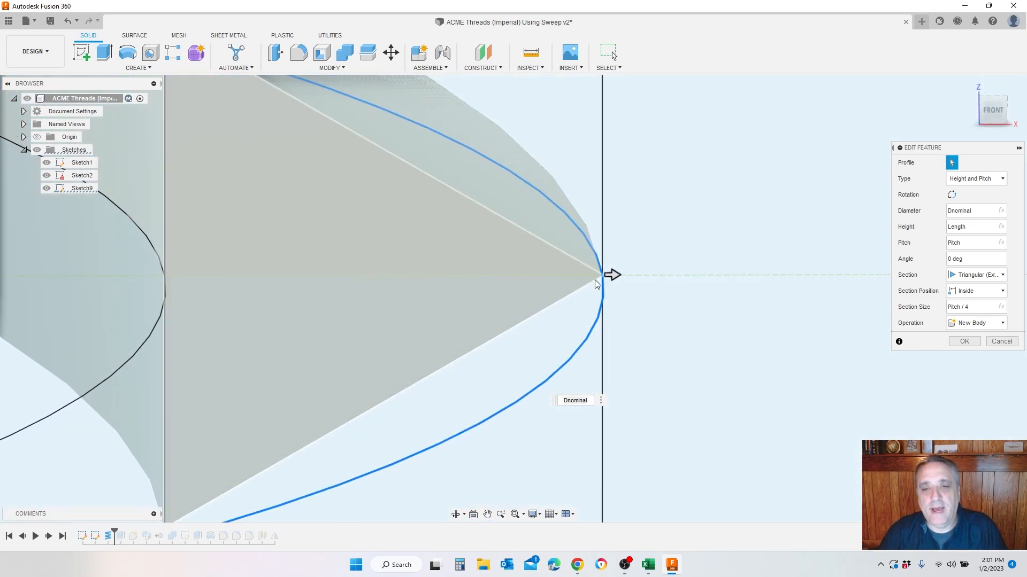
{"action": "middle_click_drag", "start_coordinate": [167, 275], "coordinate": [249, 290], "text": "shift"}
{"action": "middle_click_drag", "start_coordinate": [467, 267], "coordinate": [563, 303], "text": "shift"}
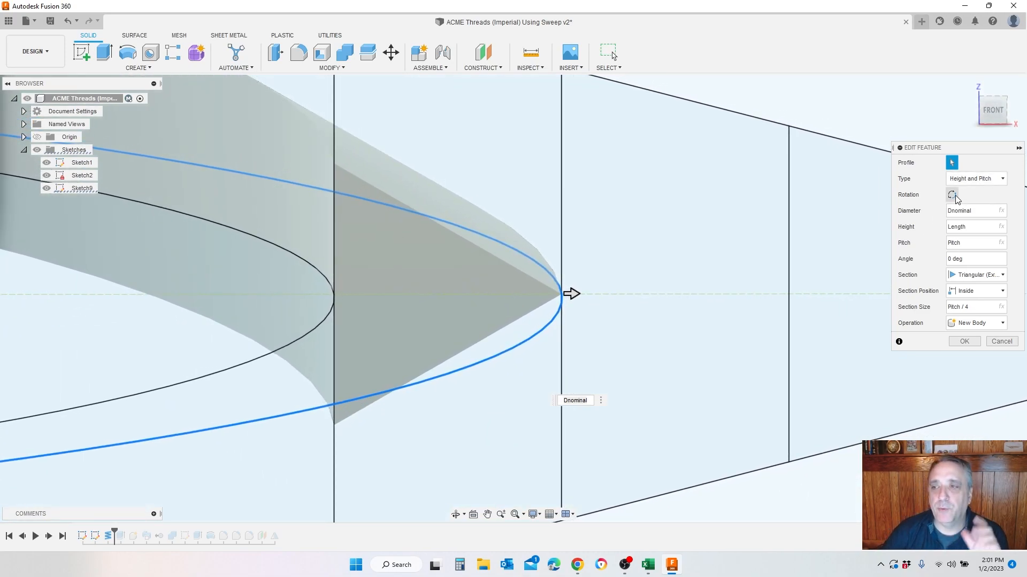
{"action": "scroll", "coordinate": [711, 252], "scroll_direction": "down", "scroll_amount": 3}
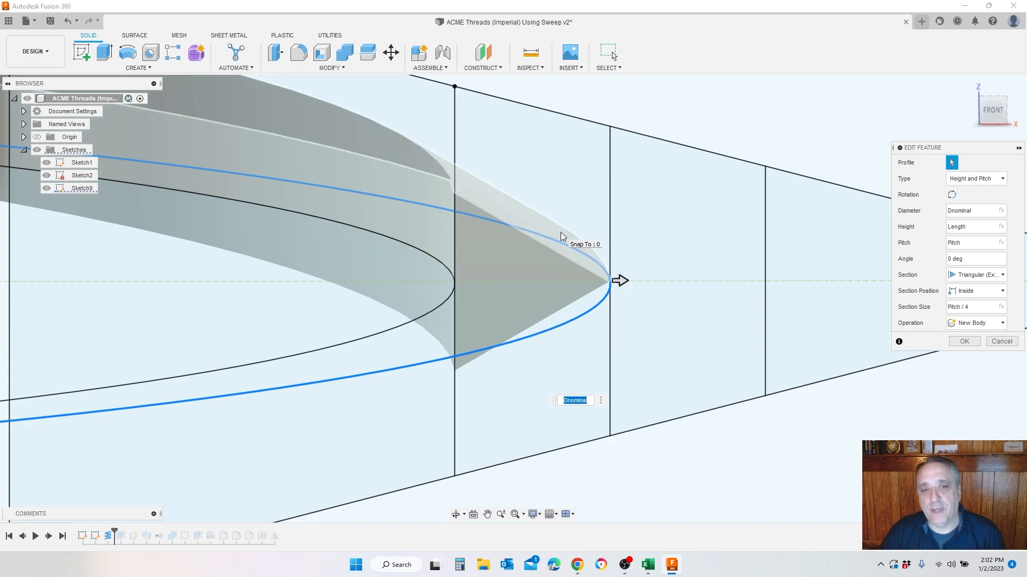
{"action": "middle_click_drag", "start_coordinate": [527, 274], "coordinate": [458, 277], "text": "shift"}
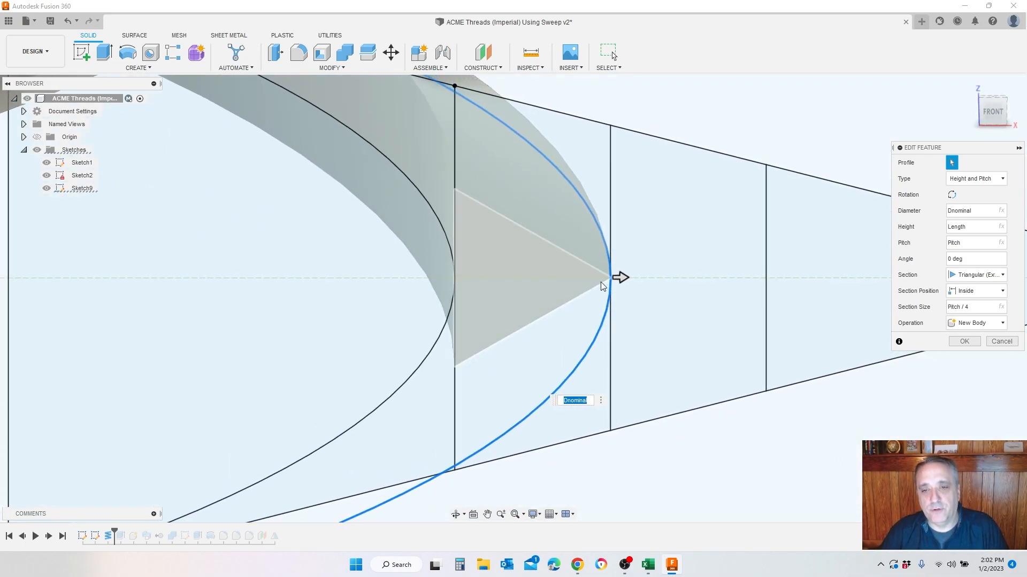
{"action": "middle_click_drag", "start_coordinate": [496, 274], "coordinate": [445, 247], "text": "shift"}
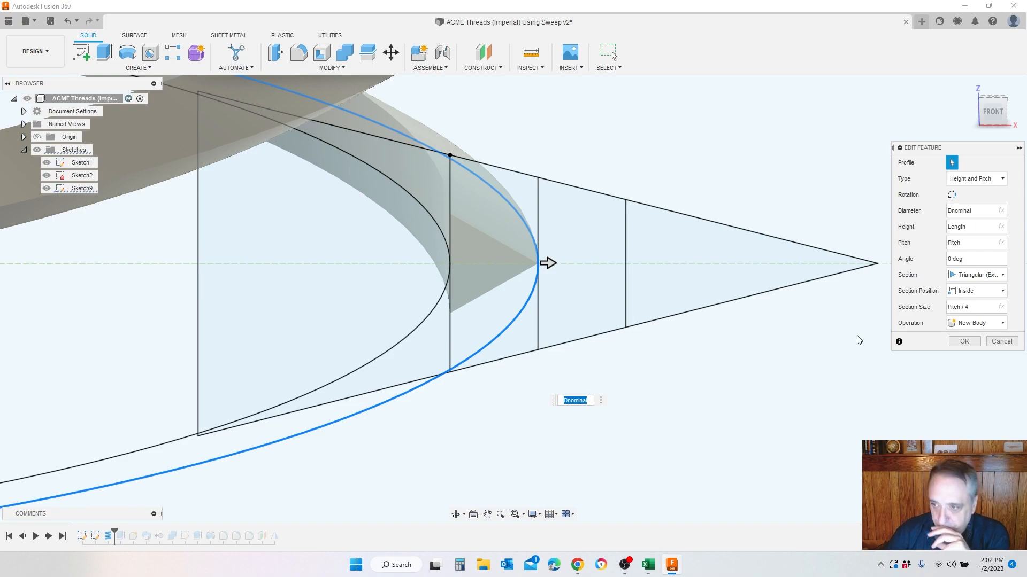
{"action": "left_click", "coordinate": [964, 341]}
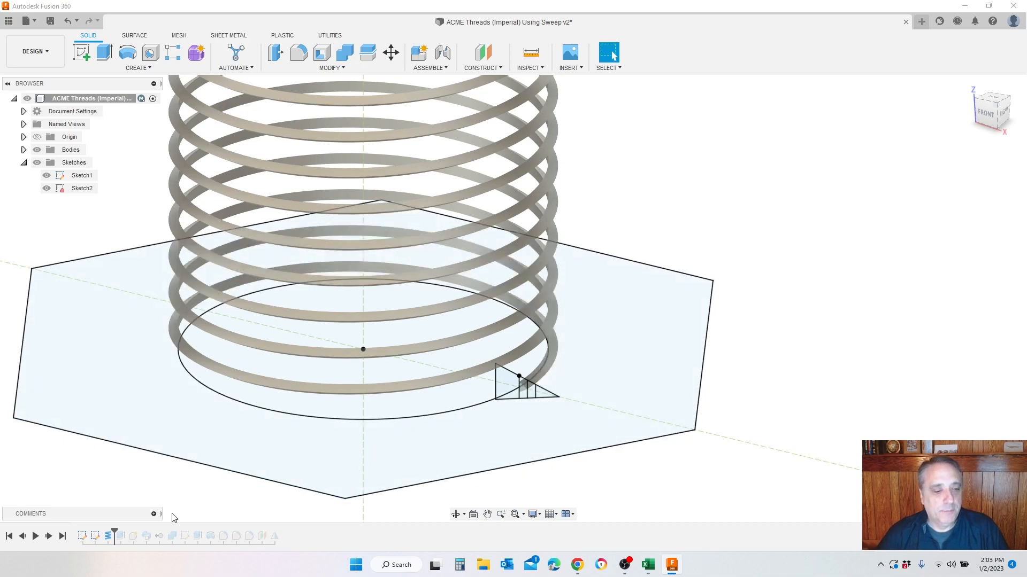
Roll the timeline forward past the extrusion, expand the Bodies list and examine both ends of the cylinder inside the coil
{"action": "left_click_drag", "start_coordinate": [117, 529], "coordinate": [127, 529]}
{"action": "left_click", "coordinate": [24, 150]}
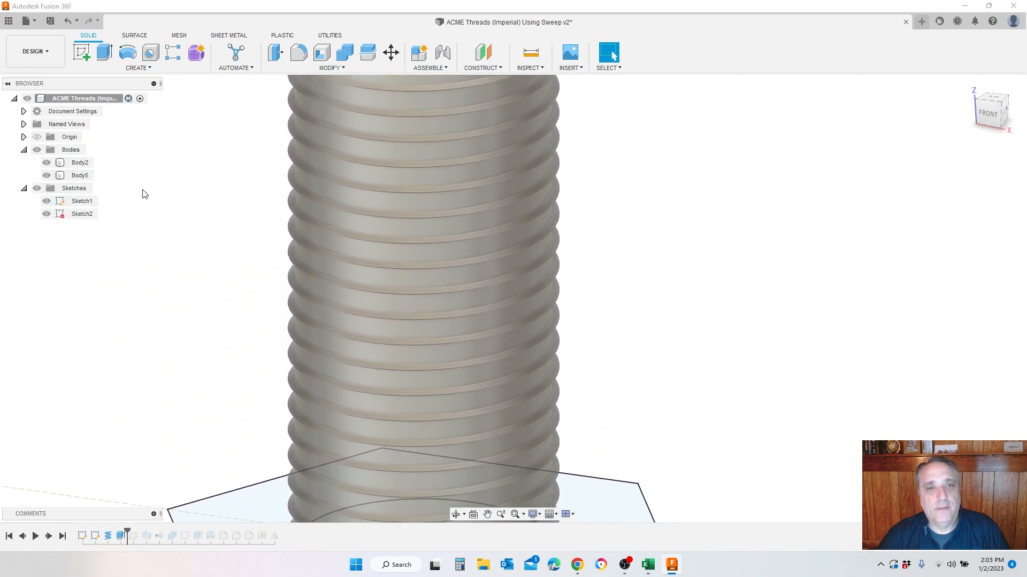
{"action": "scroll", "coordinate": [445, 204], "scroll_direction": "down", "scroll_amount": 8}
{"action": "scroll", "coordinate": [441, 127], "scroll_direction": "up", "scroll_amount": 10}
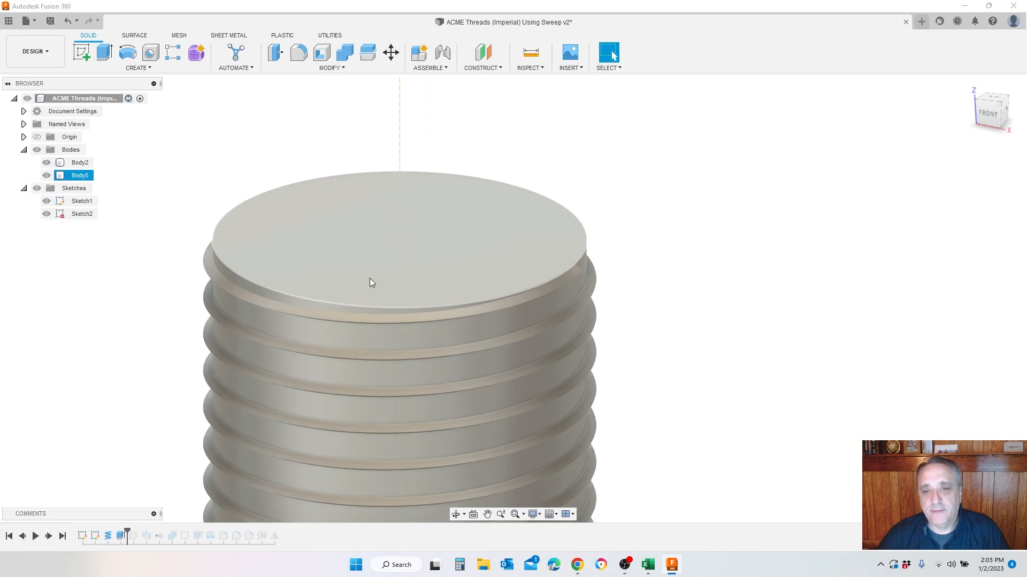
{"action": "scroll", "coordinate": [534, 187], "scroll_direction": "down", "scroll_amount": 2}
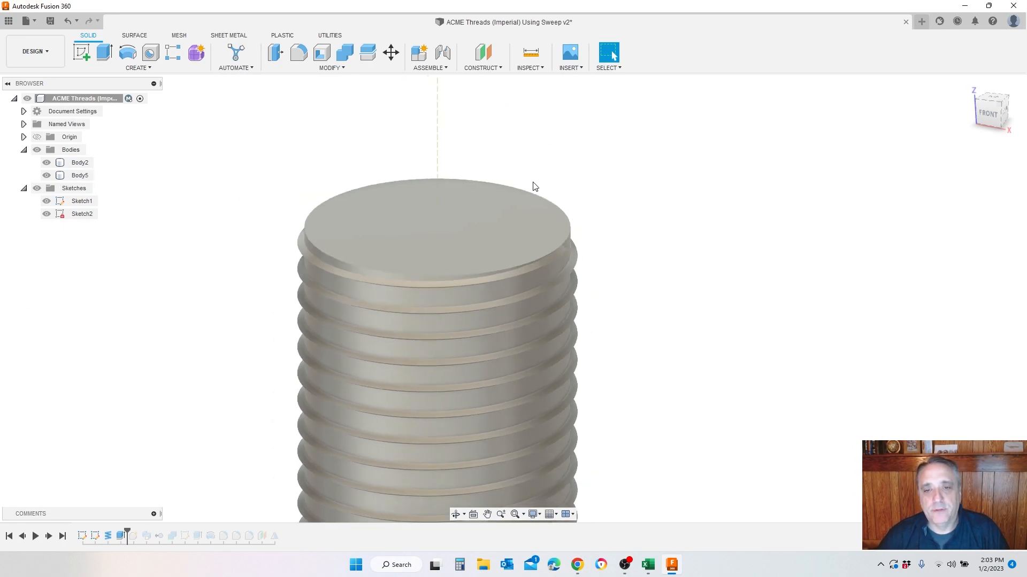
{"action": "scroll", "coordinate": [533, 182], "scroll_direction": "down", "scroll_amount": 3}
{"action": "scroll", "coordinate": [517, 199], "scroll_direction": "up", "scroll_amount": 4}
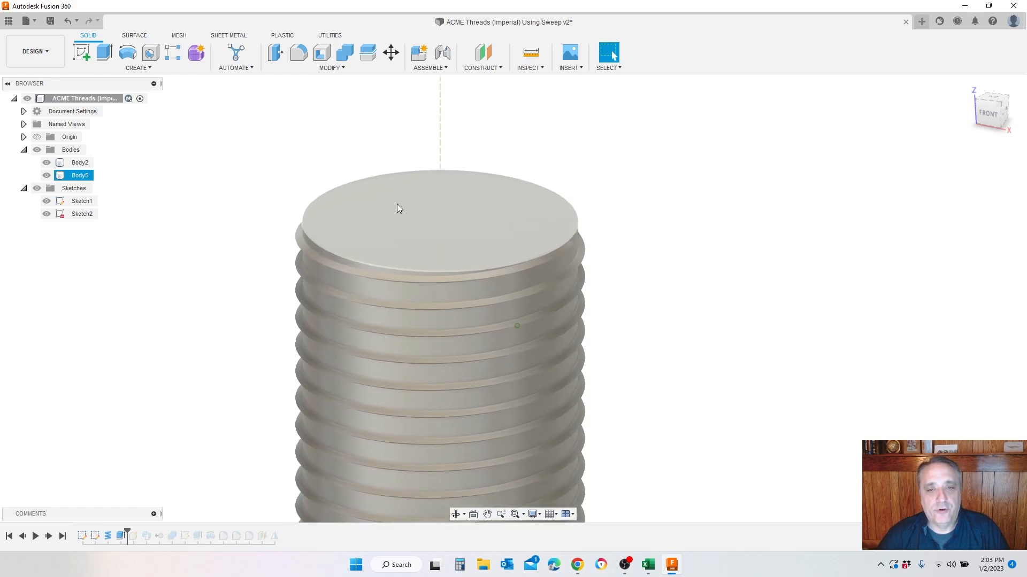
{"action": "scroll", "coordinate": [397, 204], "scroll_direction": "down", "scroll_amount": 4}
{"action": "middle_click_drag", "start_coordinate": [434, 357], "coordinate": [454, 452], "text": "shift"}
{"action": "scroll", "coordinate": [454, 451], "scroll_direction": "up", "scroll_amount": 5}
{"action": "mouse_move", "coordinate": [429, 367]}
{"action": "middle_mouse_down", "text": "shift"}
{"action": "mouse_move", "coordinate": [483, 348]}
{"action": "mouse_move", "coordinate": [559, 415]}
{"action": "mouse_move", "coordinate": [431, 395]}
{"action": "mouse_move", "coordinate": [138, 245]}
{"action": "mouse_move", "coordinate": [105, 552]}
{"action": "middle_mouse_up", "text": "shift"}
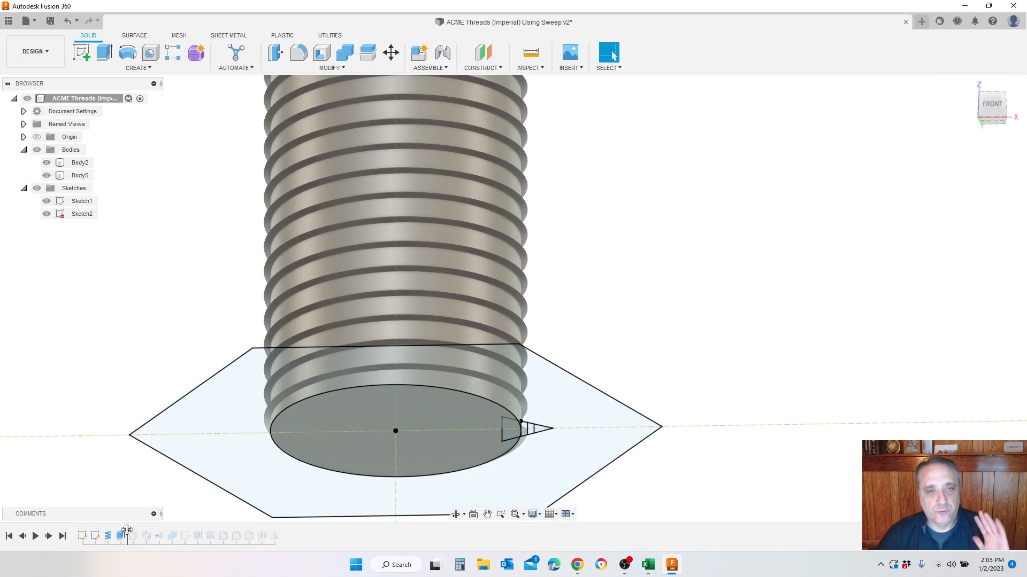
Roll the timeline forward past the new component and the sweep, expanding Component1:1, and examine the swept thread around the cylinder
{"action": "left_click_drag", "start_coordinate": [126, 531], "coordinate": [140, 532]}
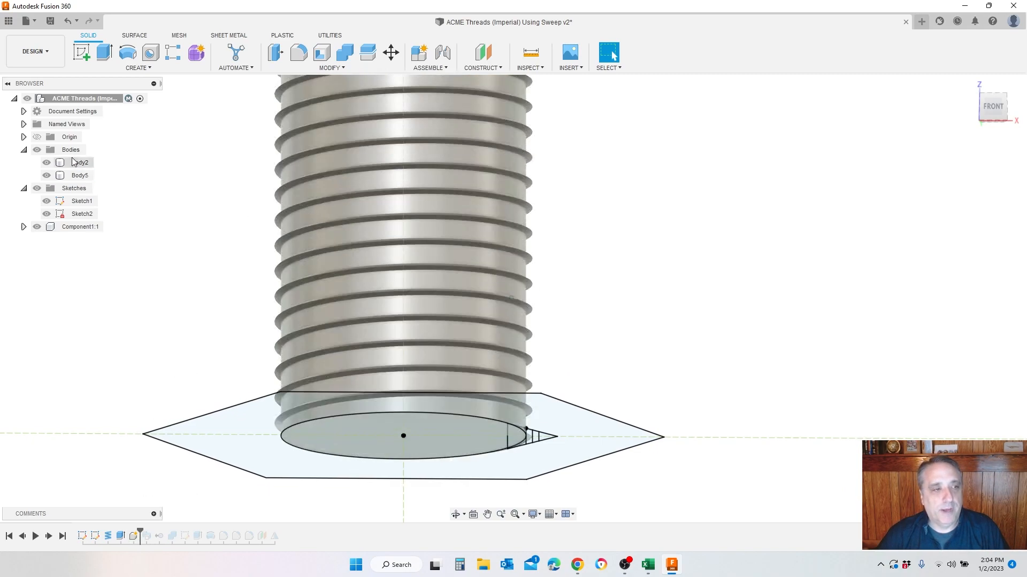
{"action": "left_click", "coordinate": [24, 227]}
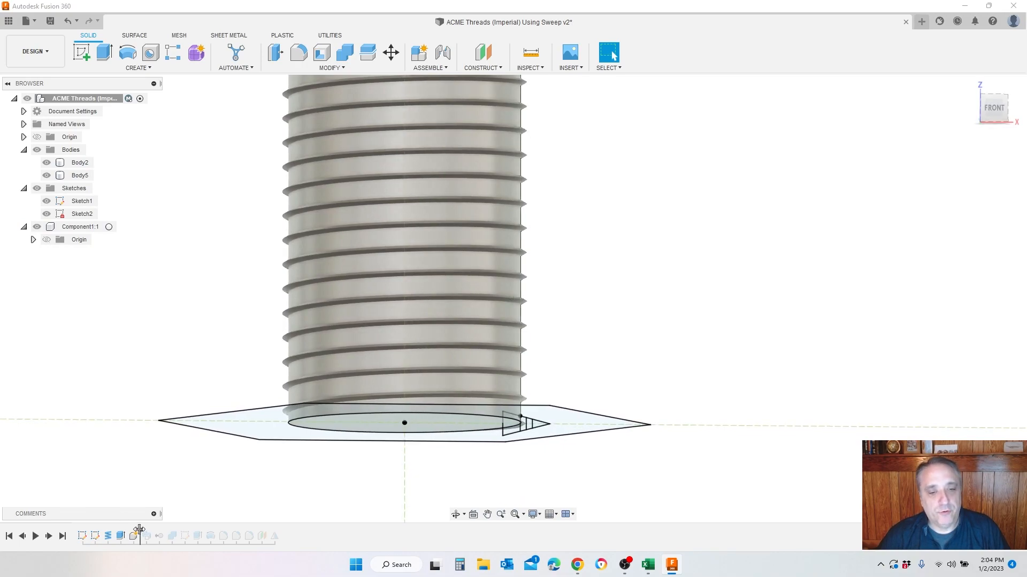
{"action": "left_click_drag", "start_coordinate": [139, 530], "coordinate": [153, 530]}
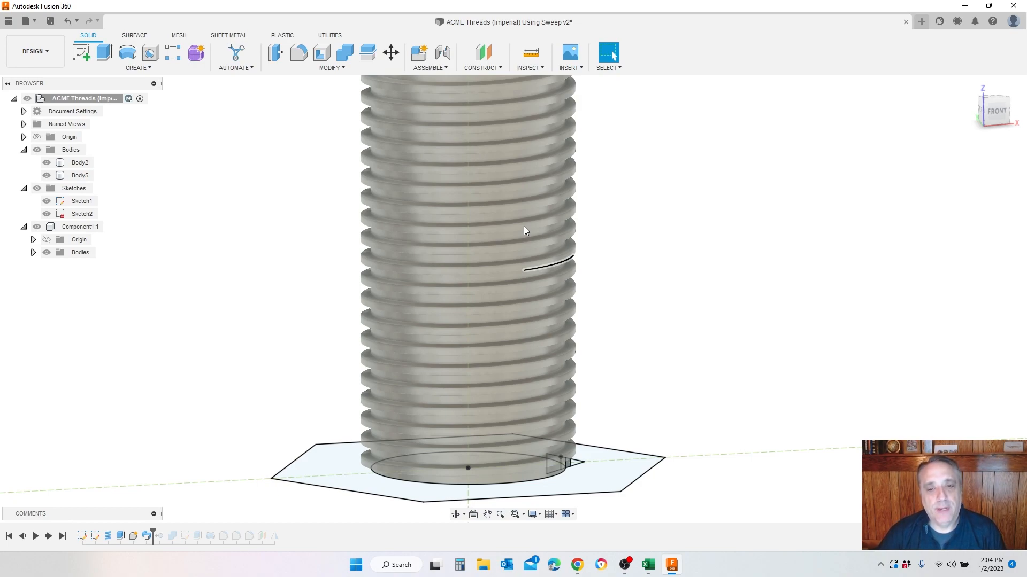
{"action": "scroll", "coordinate": [524, 226], "scroll_direction": "up", "scroll_amount": 1}
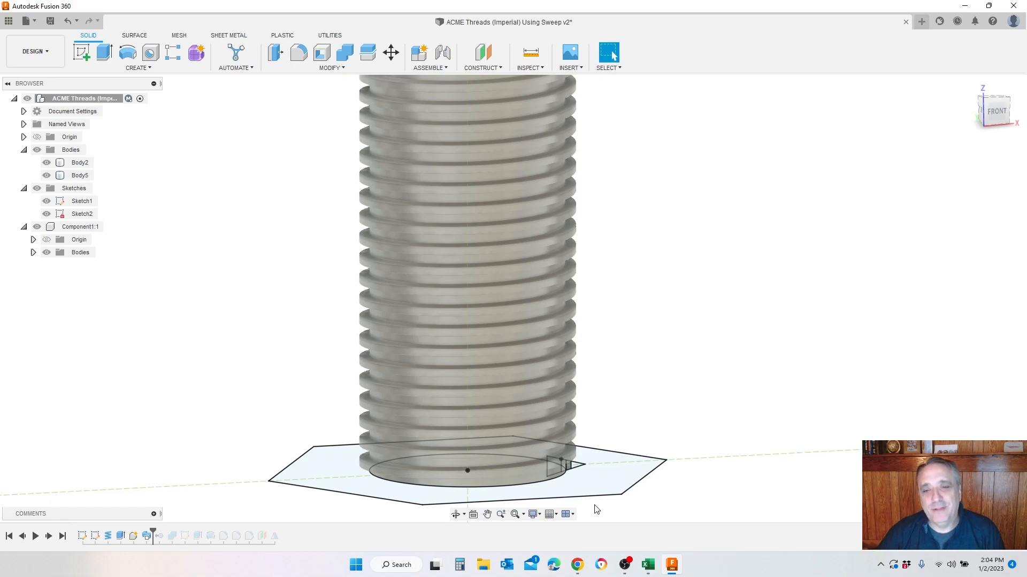
{"action": "scroll", "coordinate": [581, 507], "scroll_direction": "up", "scroll_amount": 1}
{"action": "scroll", "coordinate": [582, 508], "scroll_direction": "down", "scroll_amount": 1}
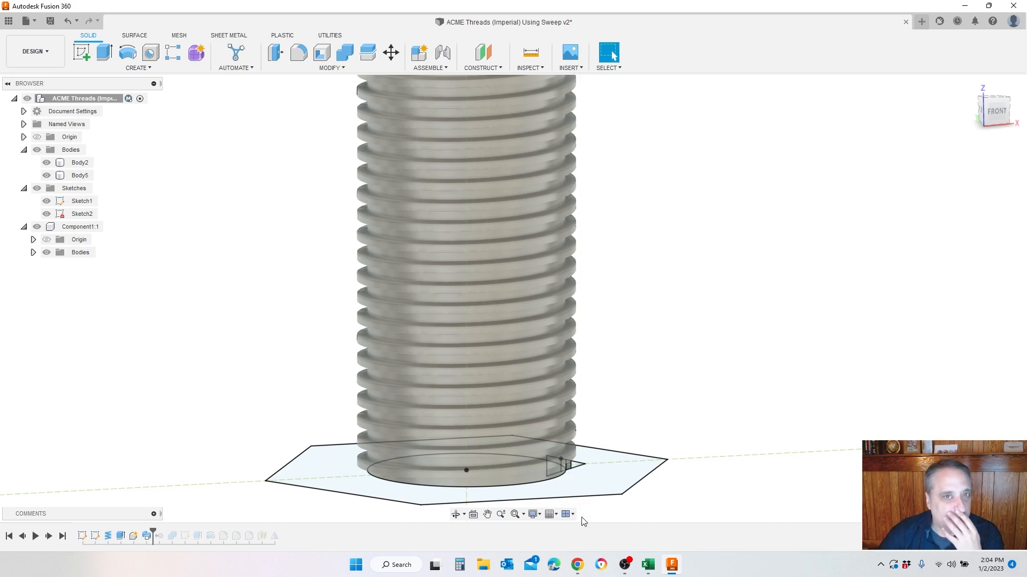
{"action": "scroll", "coordinate": [551, 502], "scroll_direction": "up", "scroll_amount": 2}
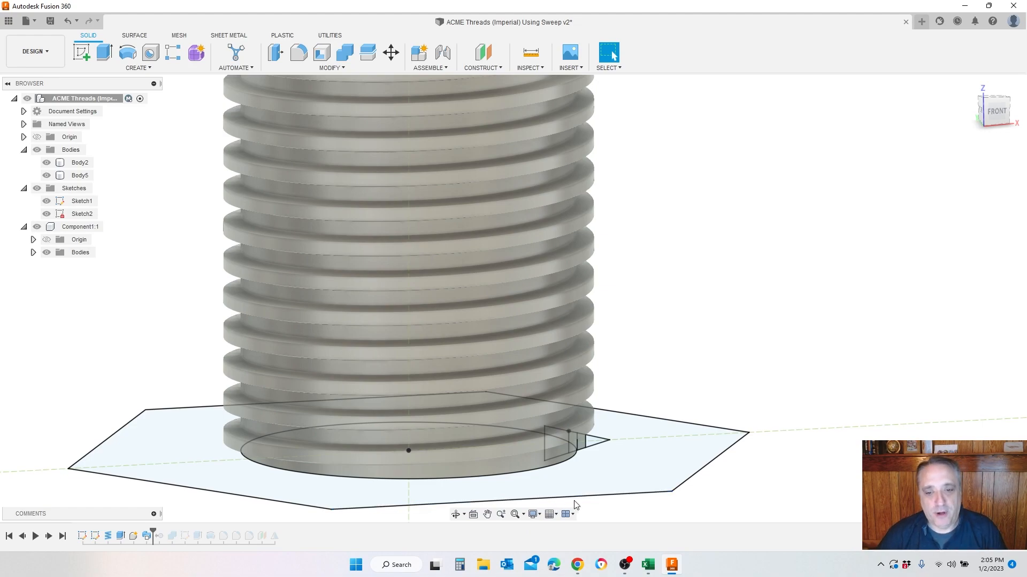
{"action": "scroll", "coordinate": [572, 499], "scroll_direction": "down", "scroll_amount": 3}
{"action": "scroll", "coordinate": [592, 489], "scroll_direction": "down", "scroll_amount": 2}
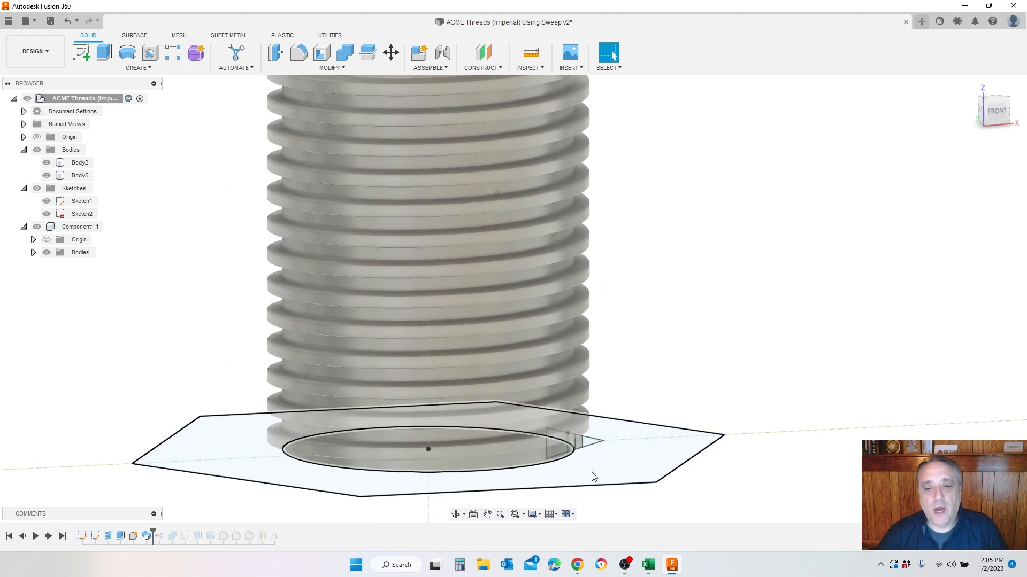
Hide Body2 and Body5 to isolate the swept thread and examine it
{"action": "left_click", "coordinate": [46, 162]}
{"action": "left_click", "coordinate": [46, 175]}
{"action": "middle_click_drag", "start_coordinate": [268, 283], "coordinate": [467, 352], "text": "shift"}
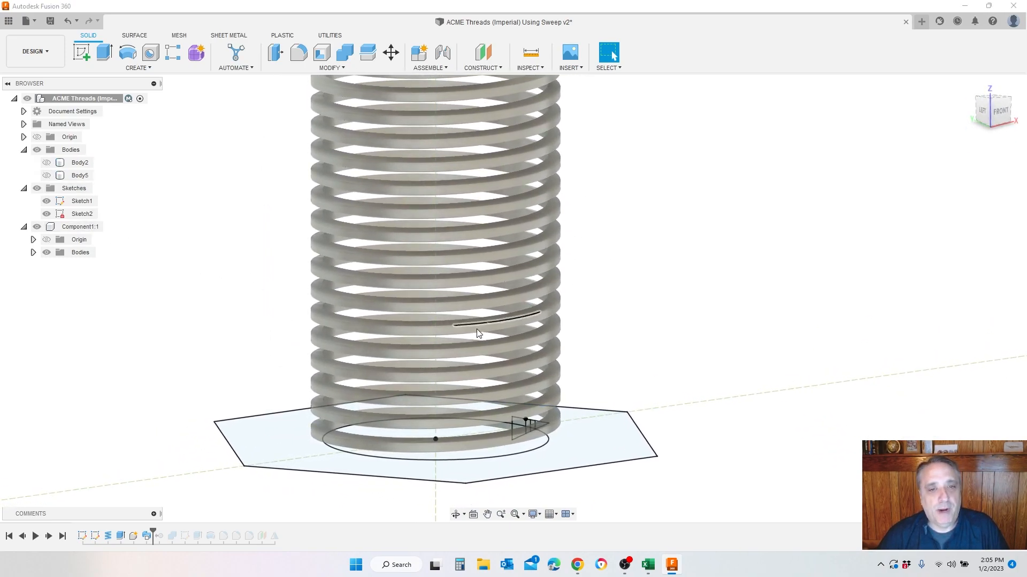
{"action": "scroll", "coordinate": [481, 332], "scroll_direction": "up", "scroll_amount": 4}
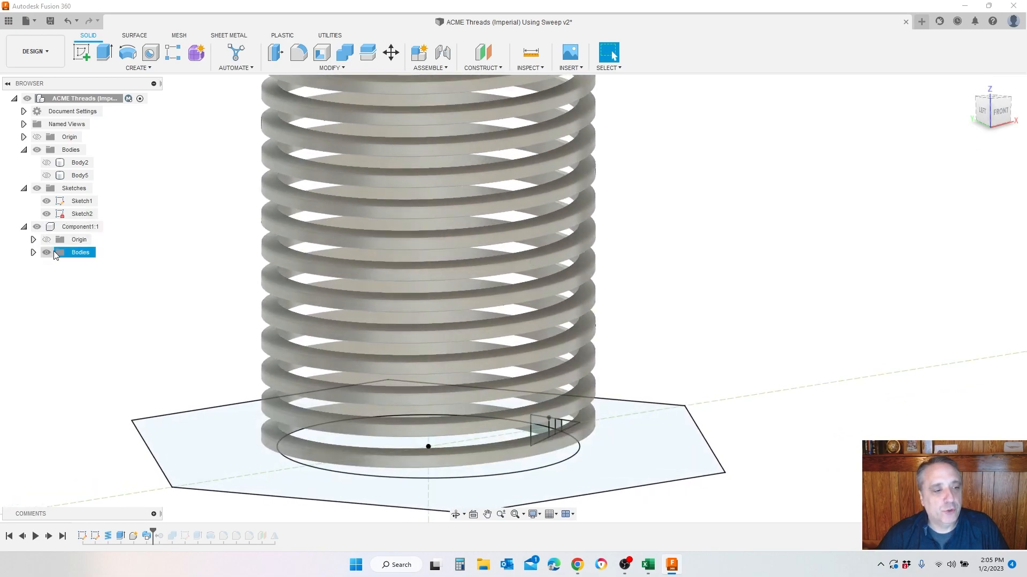
Open the sweep feature for editing and inspect its two profiles, path, guide surface and New Body operation without changing them
{"action": "right_click", "coordinate": [148, 537]}
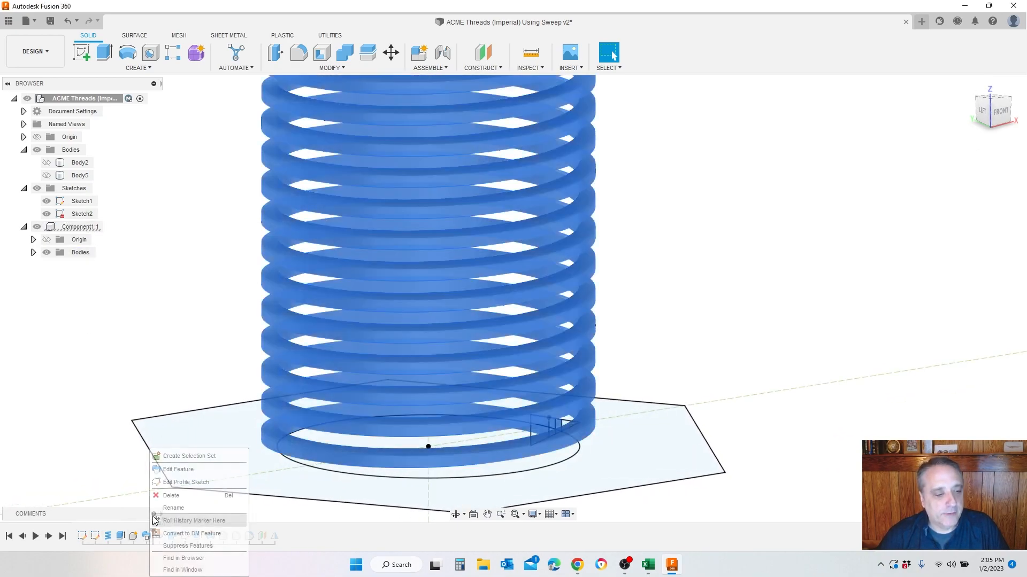
{"action": "left_click", "coordinate": [171, 471]}
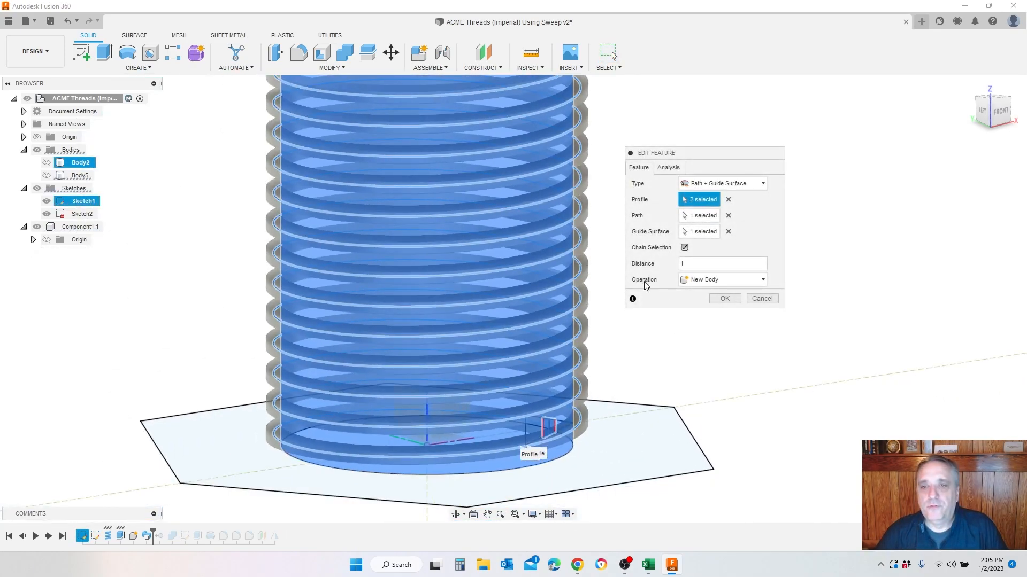
{"action": "scroll", "coordinate": [608, 226], "scroll_direction": "up", "scroll_amount": 2}
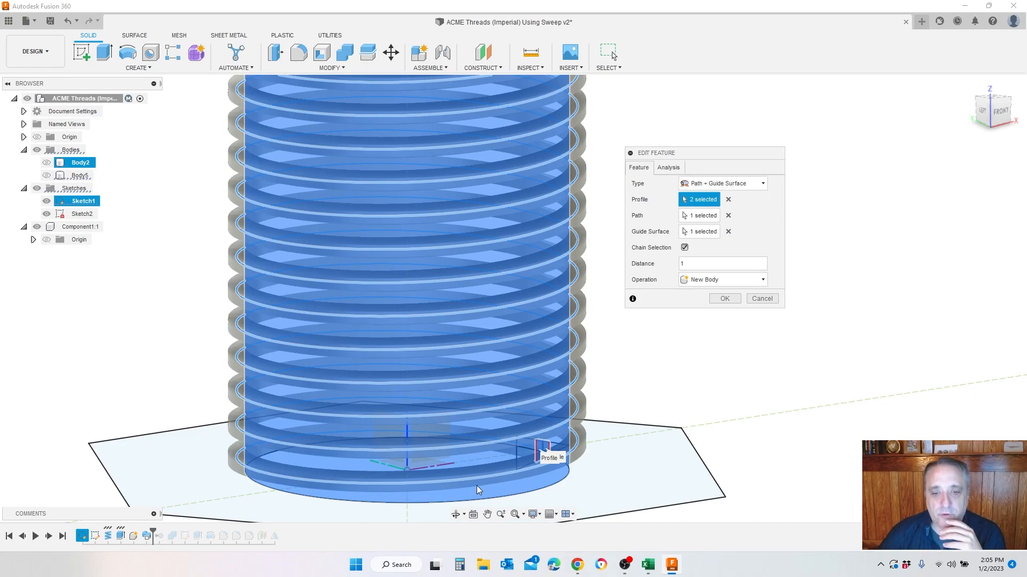
{"action": "scroll", "coordinate": [557, 481], "scroll_direction": "up", "scroll_amount": 3}
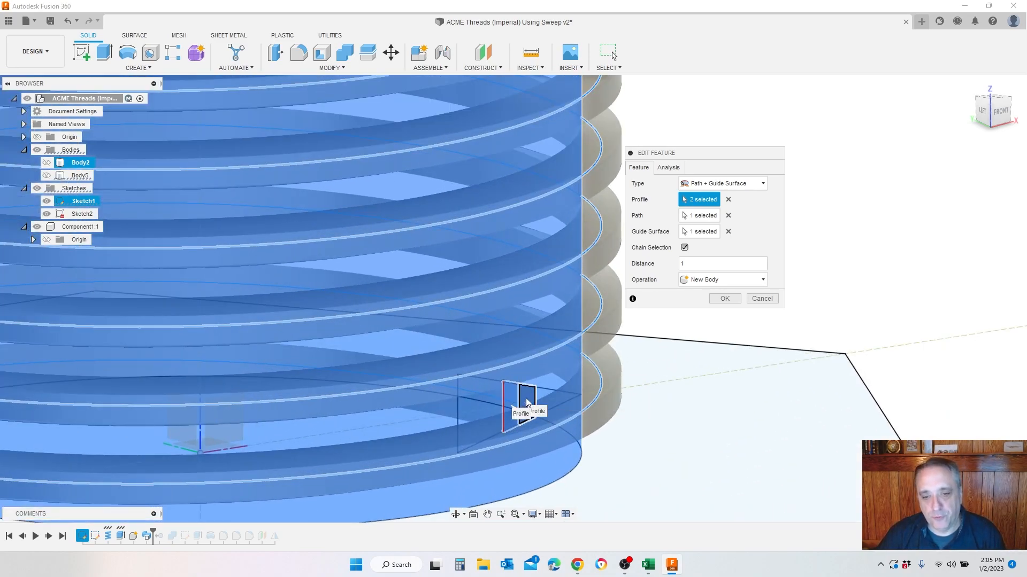
{"action": "scroll", "coordinate": [695, 351], "scroll_direction": "down", "scroll_amount": 3}
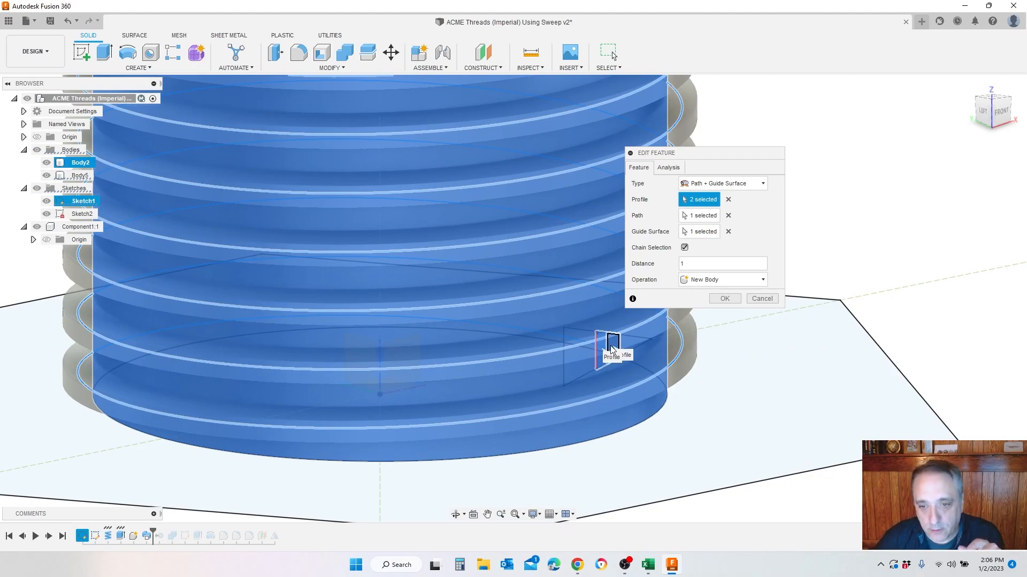
{"action": "scroll", "coordinate": [612, 350], "scroll_direction": "up", "scroll_amount": 4}
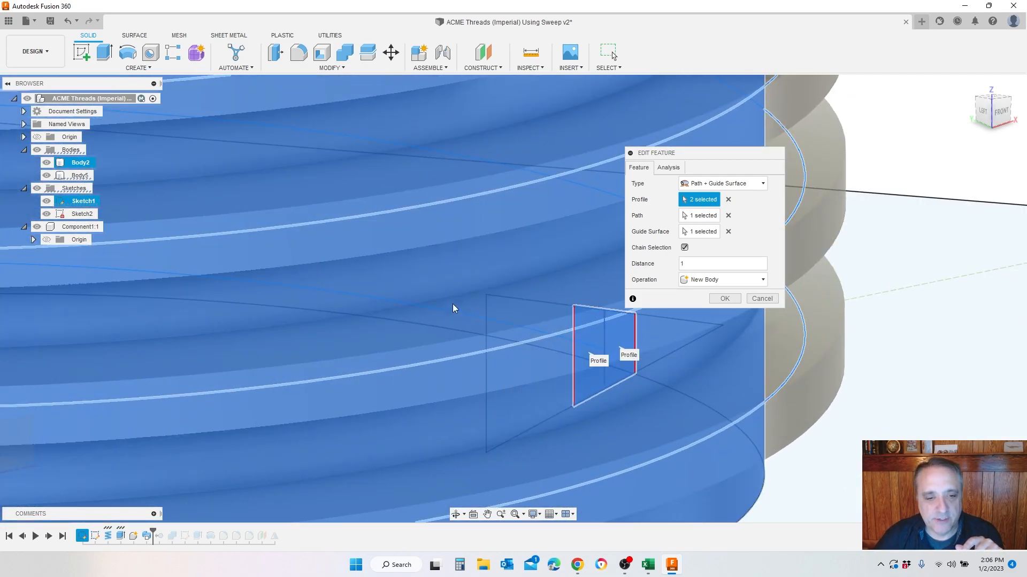
{"action": "scroll", "coordinate": [693, 354], "scroll_direction": "down", "scroll_amount": 3}
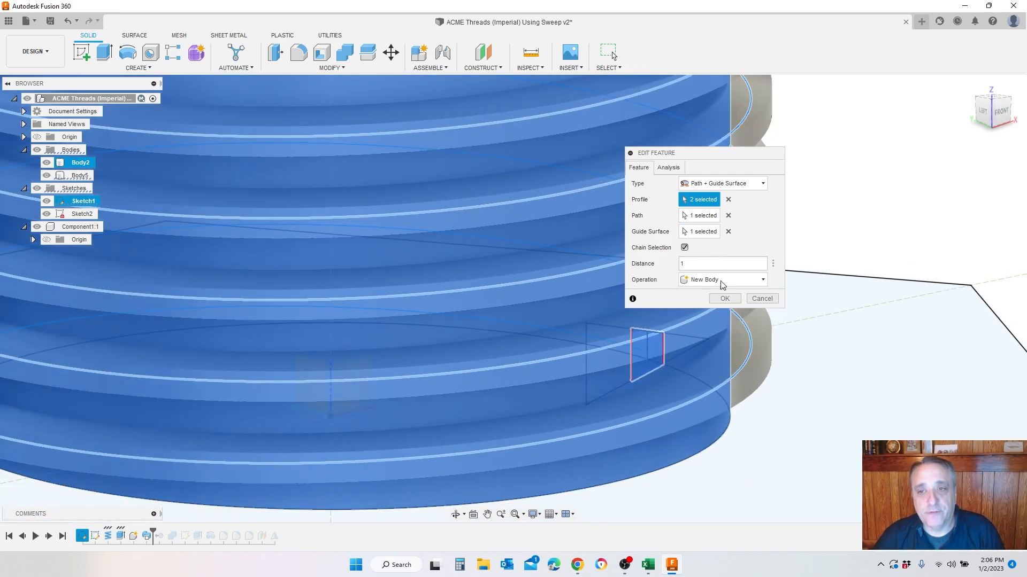
{"action": "scroll", "coordinate": [766, 431], "scroll_direction": "down", "scroll_amount": 5}
{"action": "scroll", "coordinate": [765, 461], "scroll_direction": "down", "scroll_amount": 5}
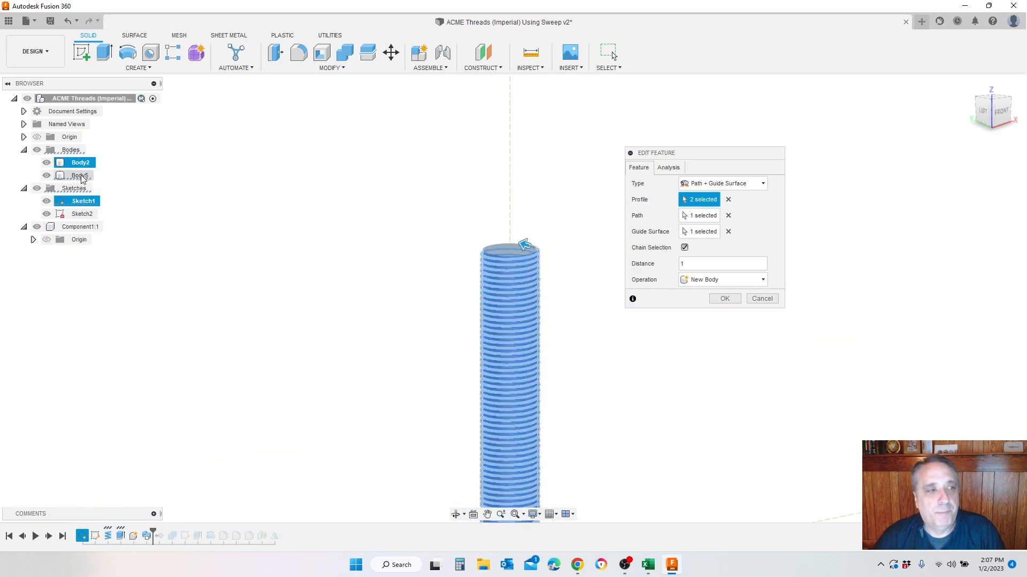
{"action": "scroll", "coordinate": [406, 238], "scroll_direction": "up", "scroll_amount": 2}
{"action": "scroll", "coordinate": [561, 257], "scroll_direction": "up", "scroll_amount": 4}
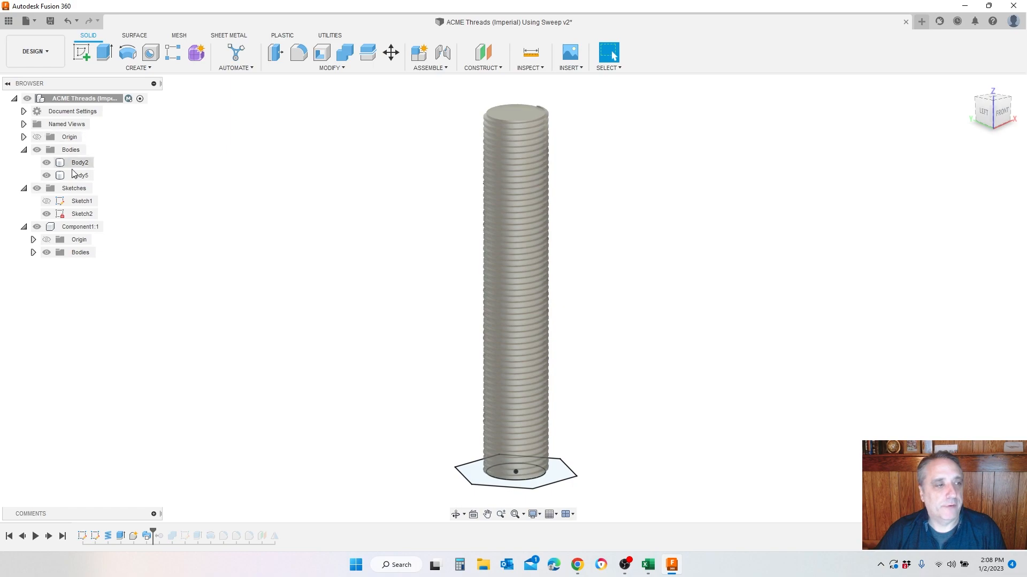
Hide the bodies of Component1:1 and compare Body2 with Body5 by toggling their visibility, leaving only the Body5 cylinder shown
{"action": "left_click", "coordinate": [47, 254]}
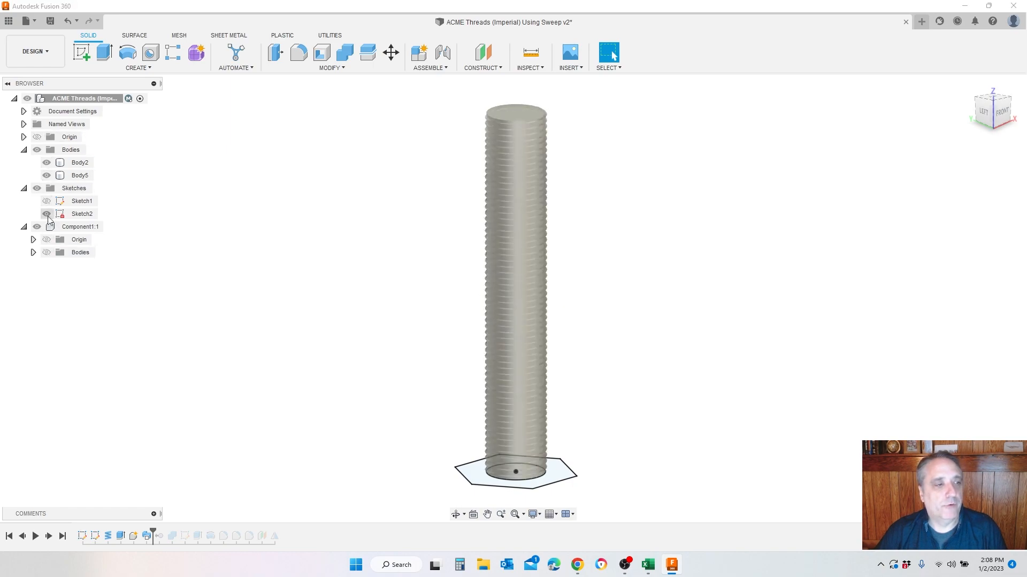
{"action": "left_click", "coordinate": [47, 175]}
{"action": "left_click", "coordinate": [46, 163]}
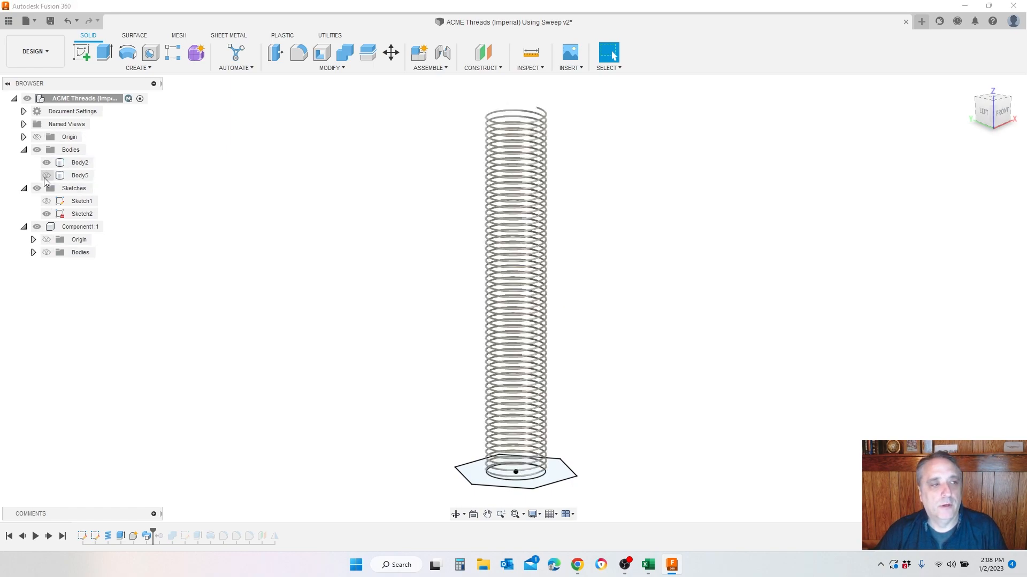
{"action": "left_click", "coordinate": [45, 178]}
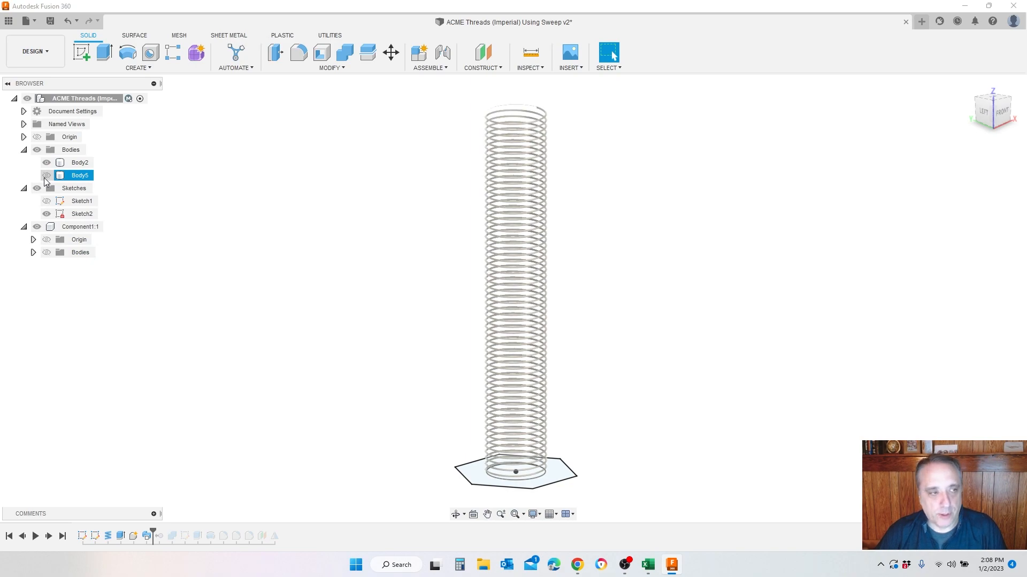
{"action": "left_click", "coordinate": [46, 165]}
{"action": "left_click", "coordinate": [46, 163]}
{"action": "left_click", "coordinate": [47, 175]}
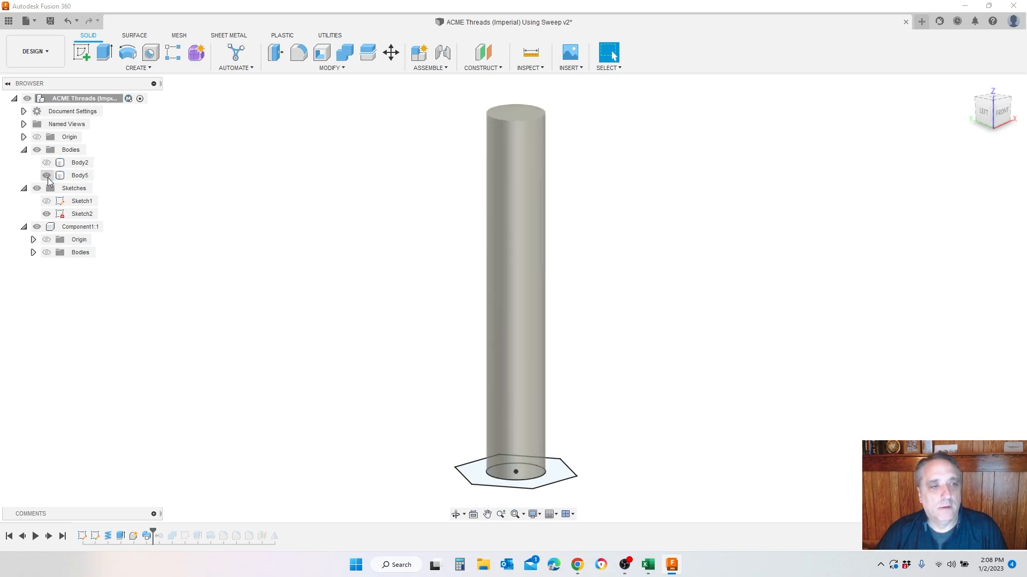
Hide Body5 and show the bodies of Component1:1 to isolate the swept thread
{"action": "left_click", "coordinate": [47, 176]}
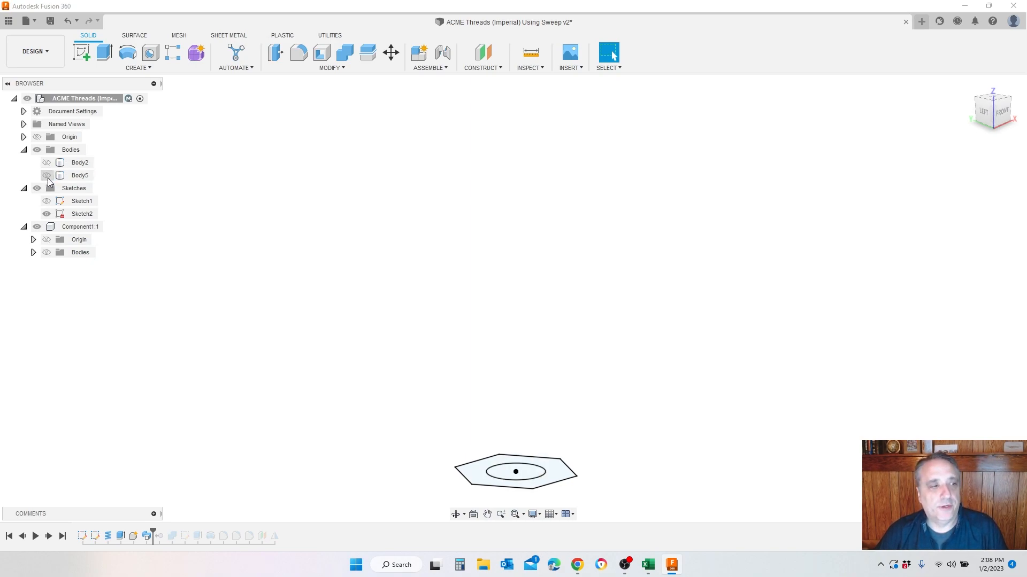
{"action": "left_click", "coordinate": [47, 251]}
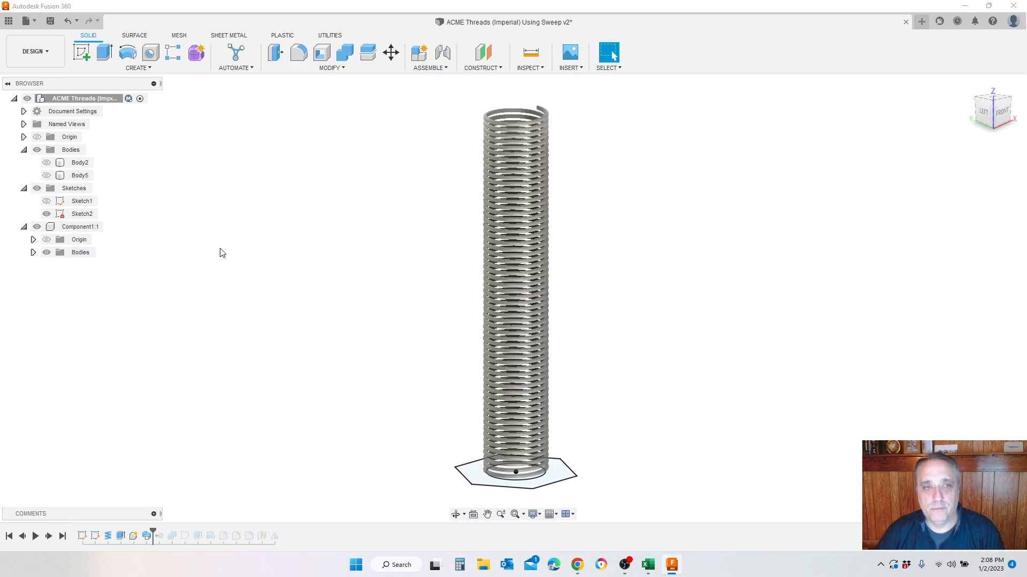
{"action": "left_click", "coordinate": [149, 68]}
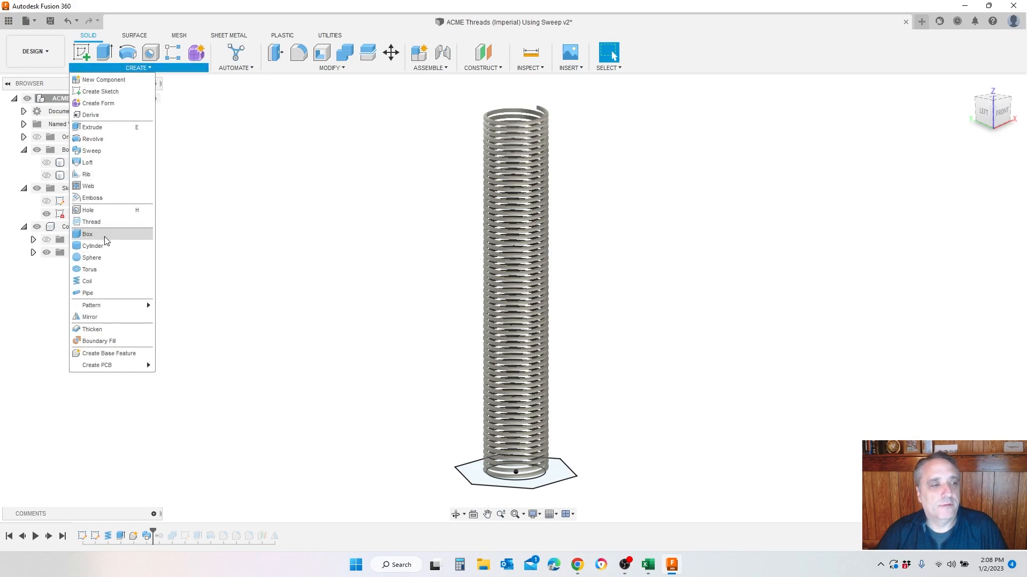
{"action": "left_click", "coordinate": [273, 191]}
{"action": "left_click", "coordinate": [138, 68]}
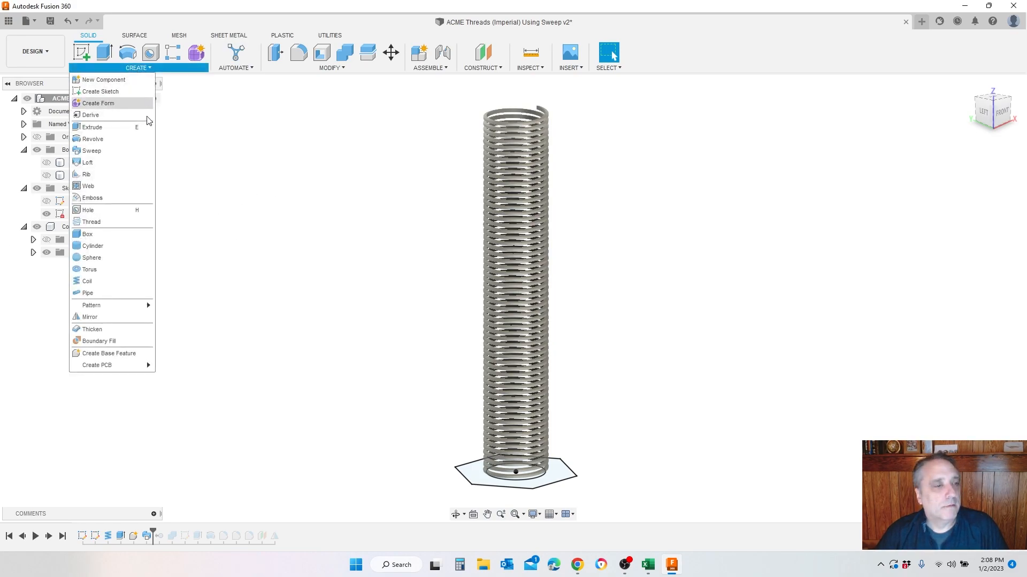
{"action": "left_click", "coordinate": [171, 143]}
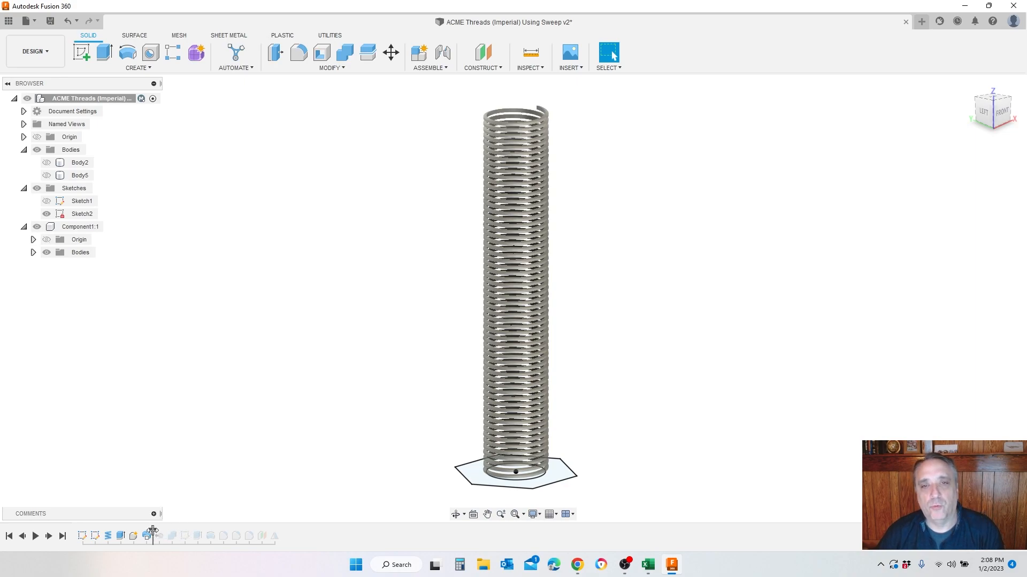
Roll the timeline forward past the removal of Body2 and expand the bodies of Component1:1
{"action": "left_click_drag", "start_coordinate": [153, 531], "coordinate": [167, 532]}
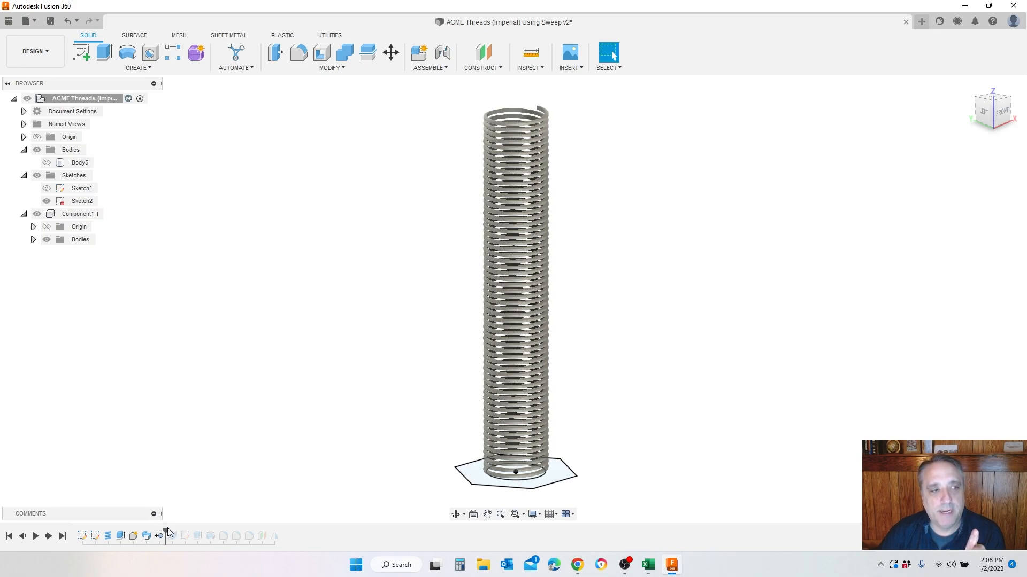
{"action": "left_click", "coordinate": [94, 215]}
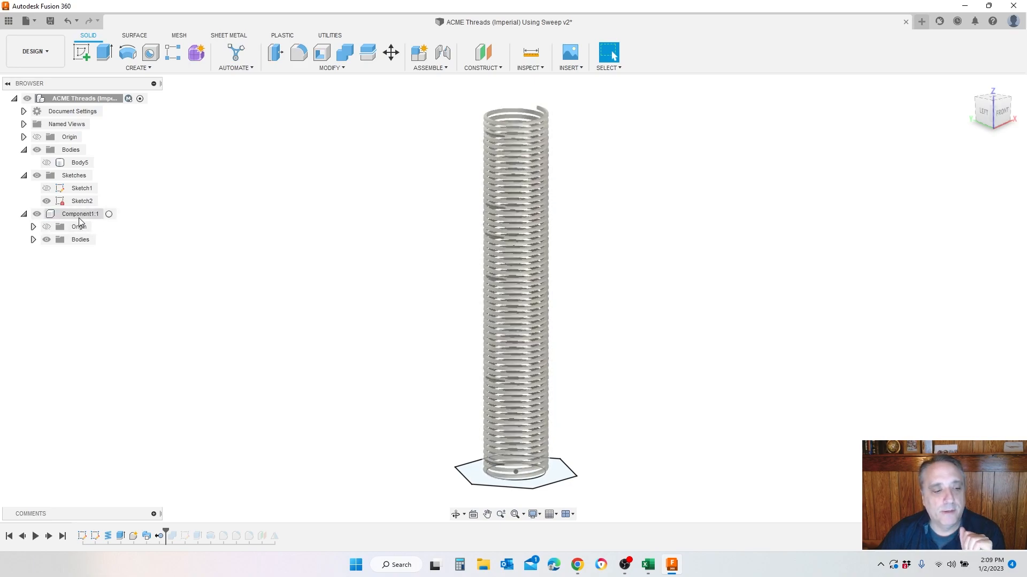
{"action": "left_click", "coordinate": [33, 240]}
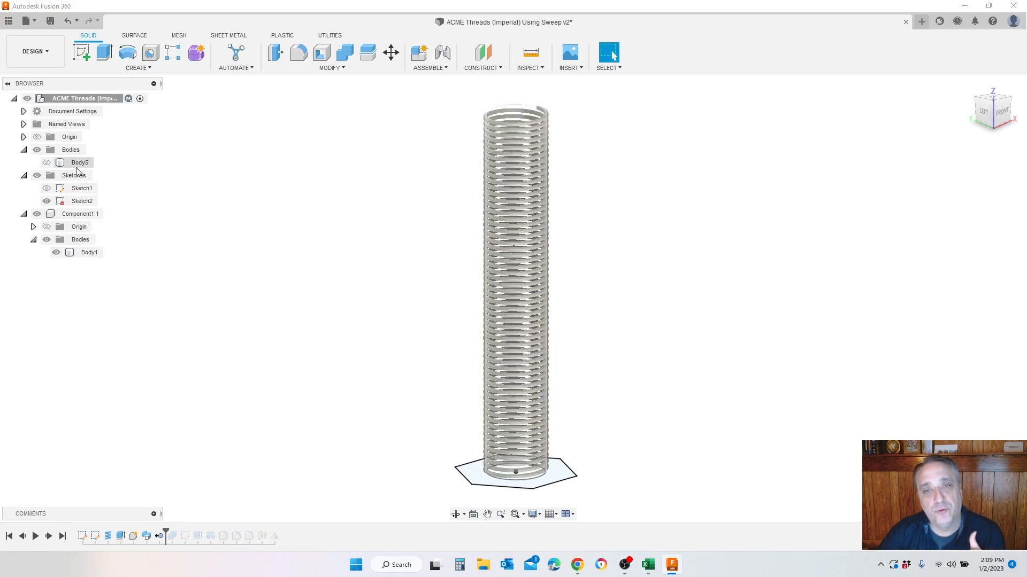
Roll the timeline forward past the combine feature and examine the thread joined to the core up close
{"action": "left_click_drag", "start_coordinate": [165, 536], "coordinate": [179, 539]}
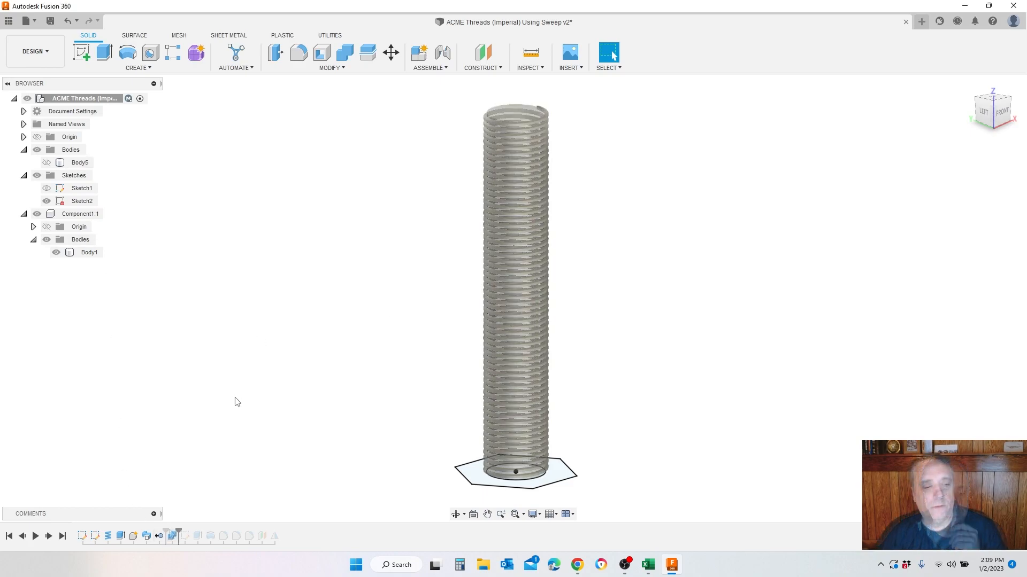
{"action": "left_click", "coordinate": [519, 127]}
{"action": "scroll", "coordinate": [541, 223], "scroll_direction": "up", "scroll_amount": 5}
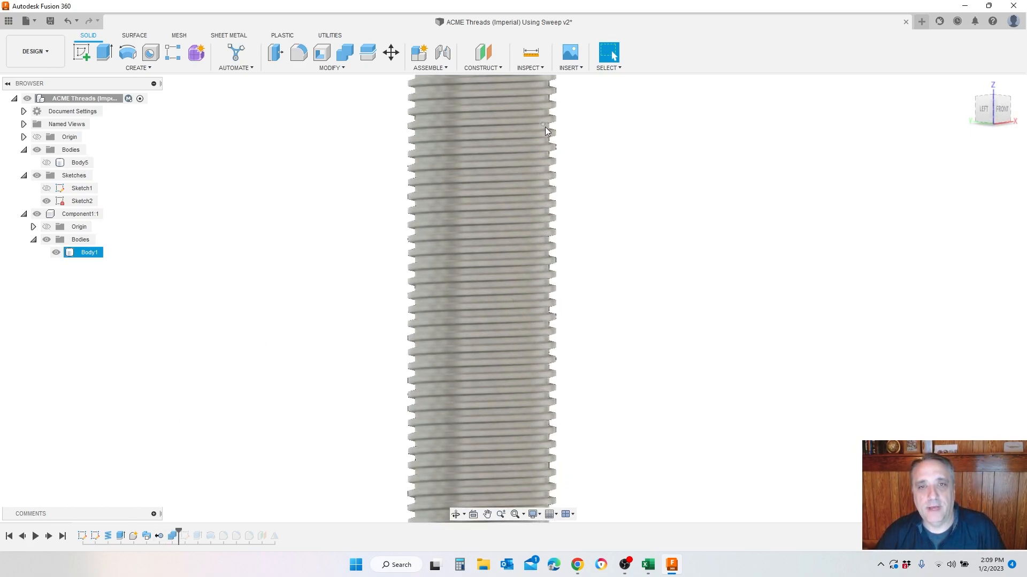
{"action": "scroll", "coordinate": [544, 127], "scroll_direction": "up", "scroll_amount": 6}
{"action": "scroll", "coordinate": [556, 192], "scroll_direction": "down", "scroll_amount": 5}
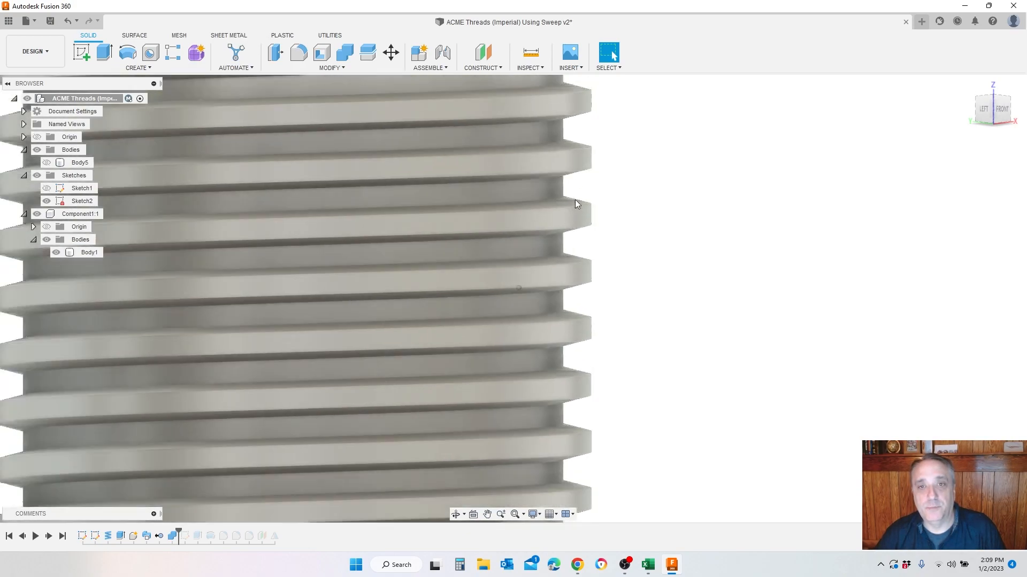
{"action": "scroll", "coordinate": [560, 245], "scroll_direction": "down", "scroll_amount": 8}
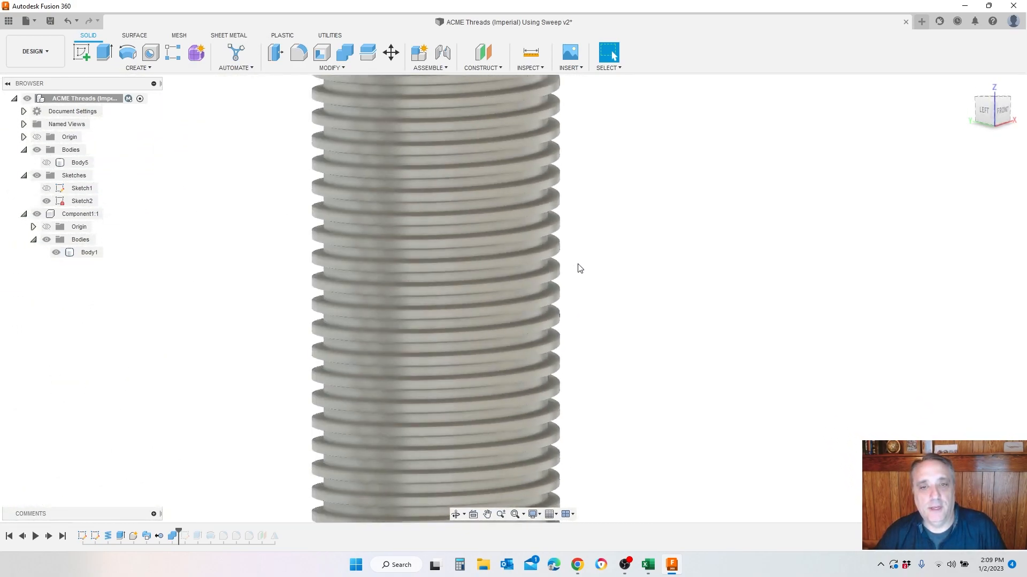
{"action": "scroll", "coordinate": [505, 249], "scroll_direction": "down", "scroll_amount": 6}
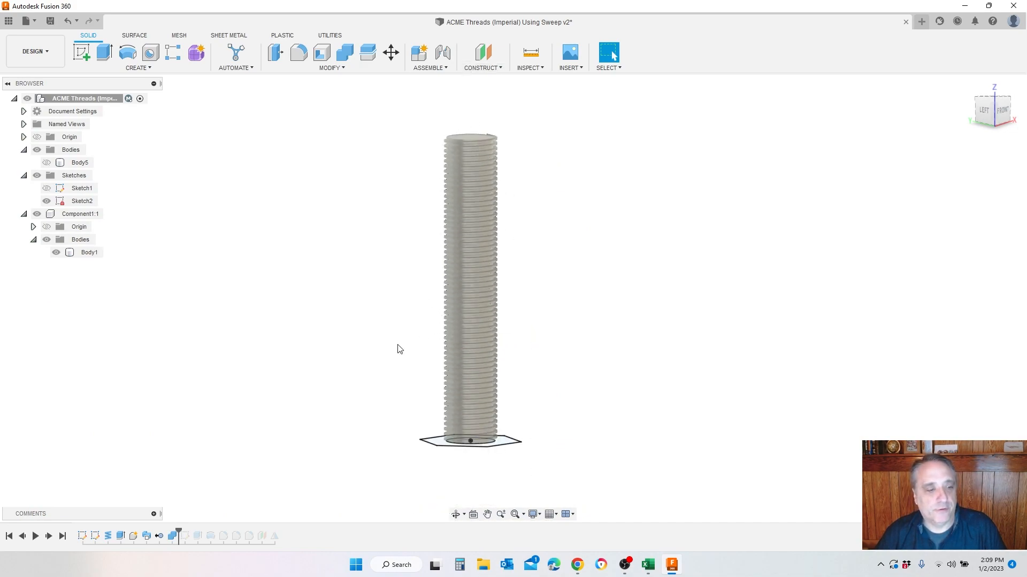
Roll the timeline forward past Sketch5 and the feature that bevels the rod's upper end, and examine that end
{"action": "left_click_drag", "start_coordinate": [179, 530], "coordinate": [191, 532]}
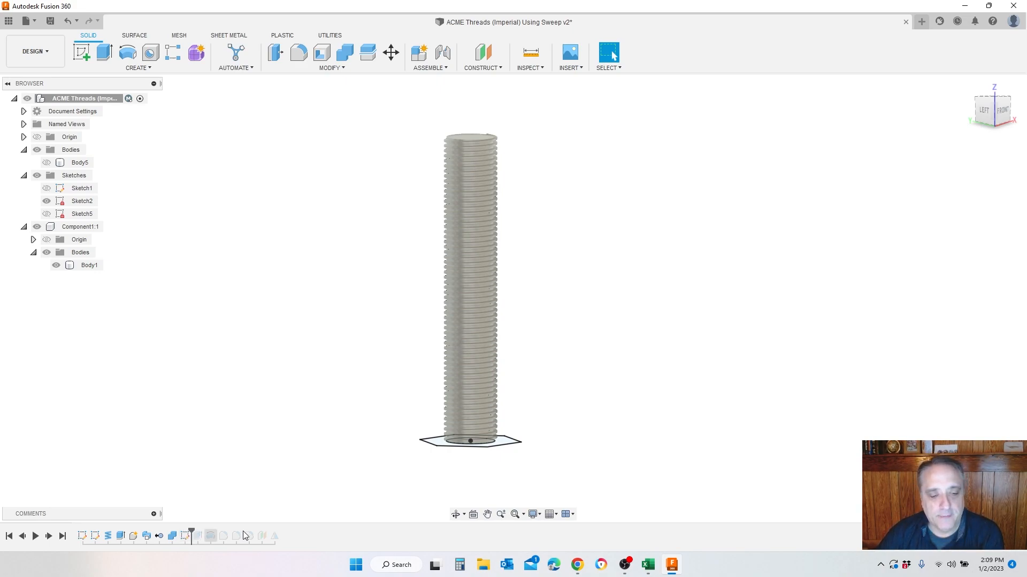
{"action": "left_click_drag", "start_coordinate": [192, 531], "coordinate": [217, 531]}
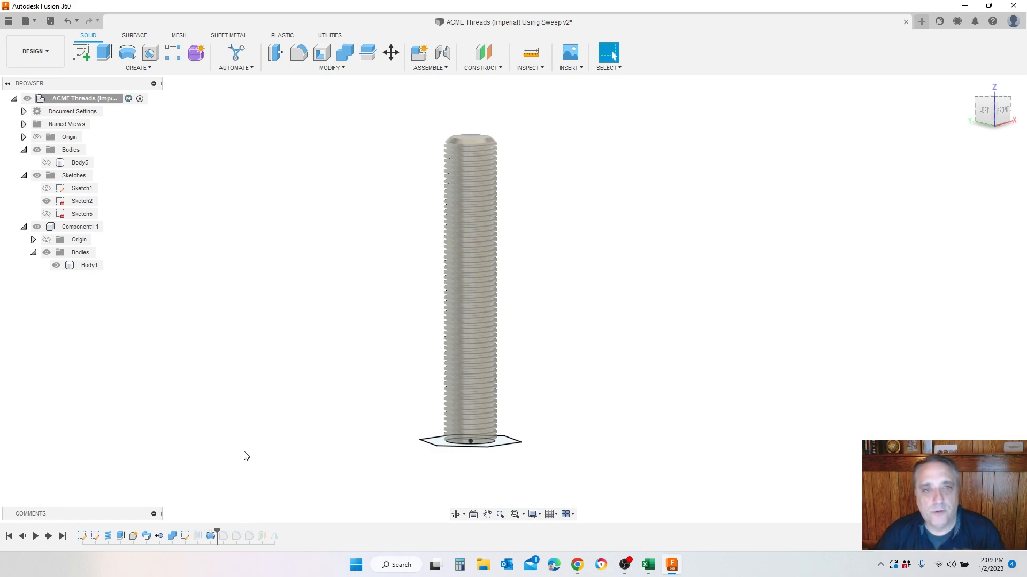
{"action": "scroll", "coordinate": [497, 142], "scroll_direction": "up", "scroll_amount": 5}
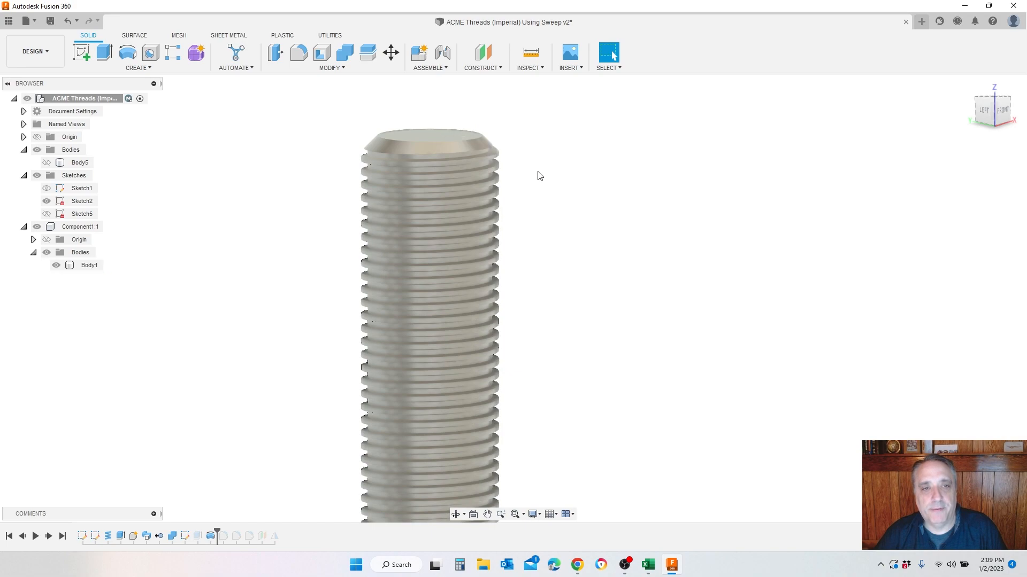
{"action": "scroll", "coordinate": [540, 172], "scroll_direction": "down", "scroll_amount": 4}
{"action": "scroll", "coordinate": [541, 170], "scroll_direction": "down", "scroll_amount": 3}
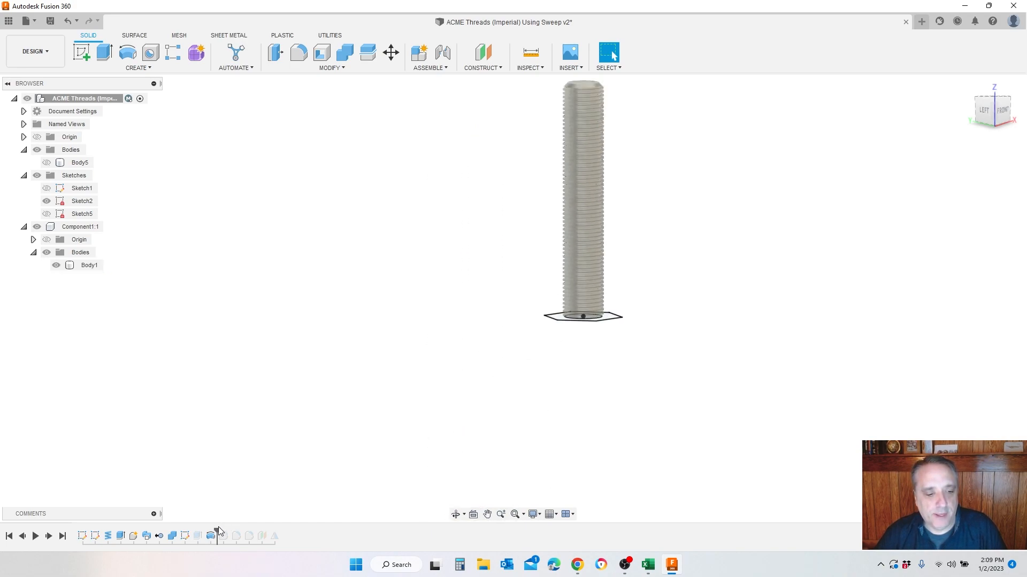
Roll the timeline forward past the construction plane to its end, examining the lower end of the threaded rod
{"action": "left_click_drag", "start_coordinate": [217, 531], "coordinate": [267, 524]}
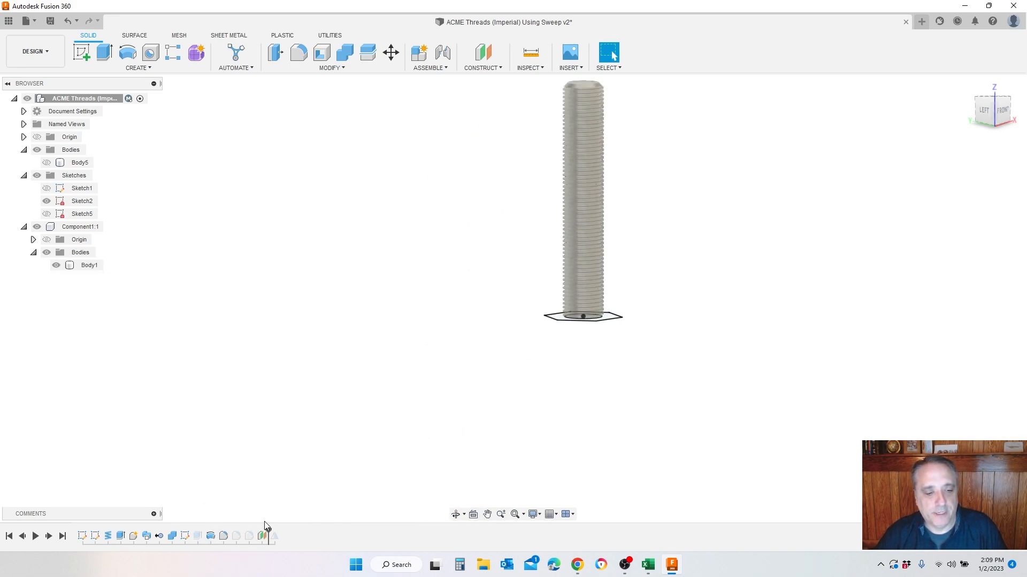
{"action": "scroll", "coordinate": [588, 299], "scroll_direction": "up", "scroll_amount": 3}
{"action": "scroll", "coordinate": [580, 278], "scroll_direction": "up", "scroll_amount": 3}
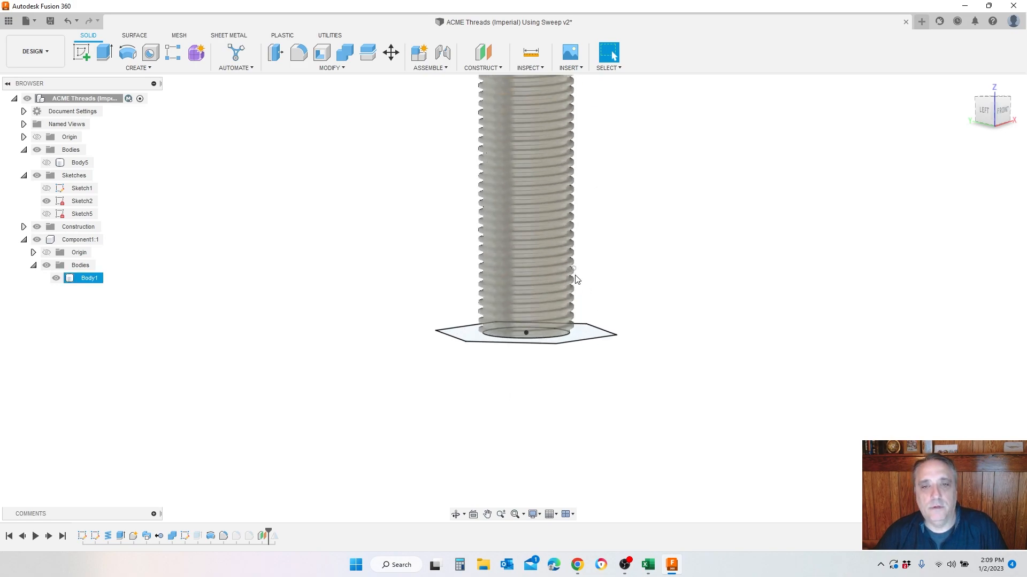
{"action": "scroll", "coordinate": [568, 283], "scroll_direction": "down", "scroll_amount": 5}
{"action": "scroll", "coordinate": [339, 460], "scroll_direction": "up", "scroll_amount": 2}
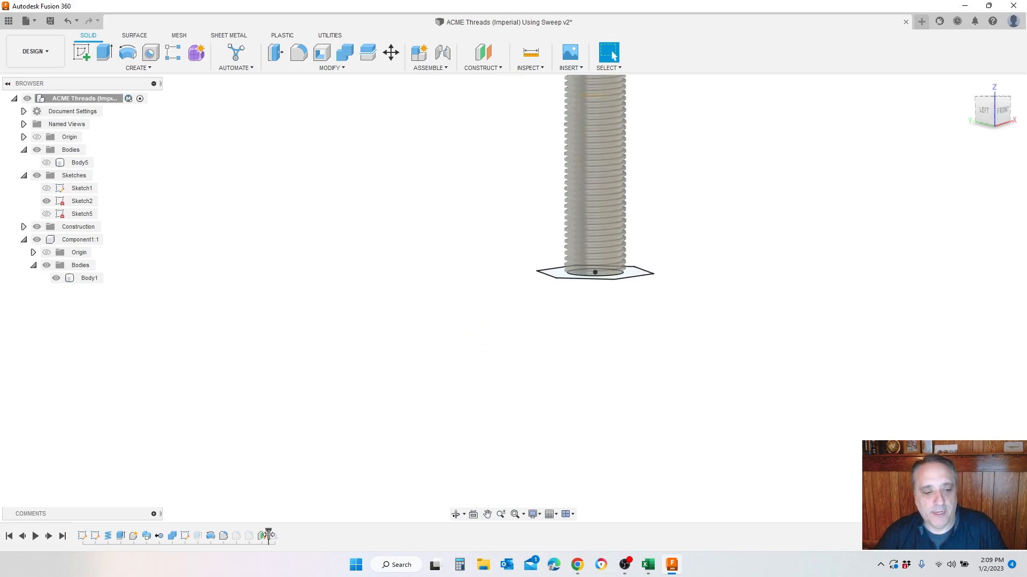
{"action": "left_click_drag", "start_coordinate": [269, 529], "coordinate": [281, 529]}
{"action": "scroll", "coordinate": [607, 289], "scroll_direction": "down", "scroll_amount": 4}
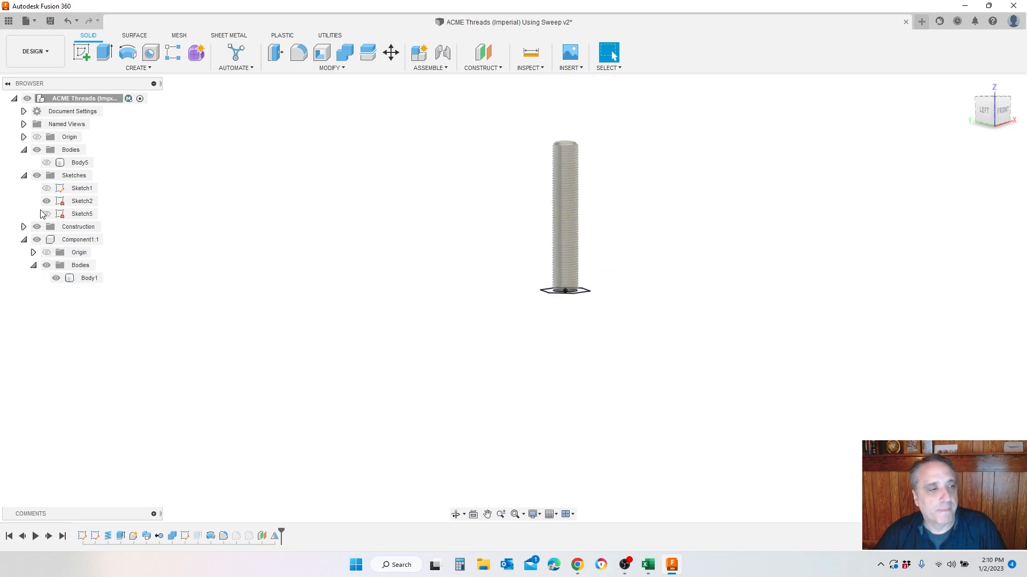
Hide Sketch2 and the Sketches and Construction folders, and show the whole threaded rod in the home view
{"action": "left_click", "coordinate": [46, 202]}
{"action": "left_click", "coordinate": [37, 176]}
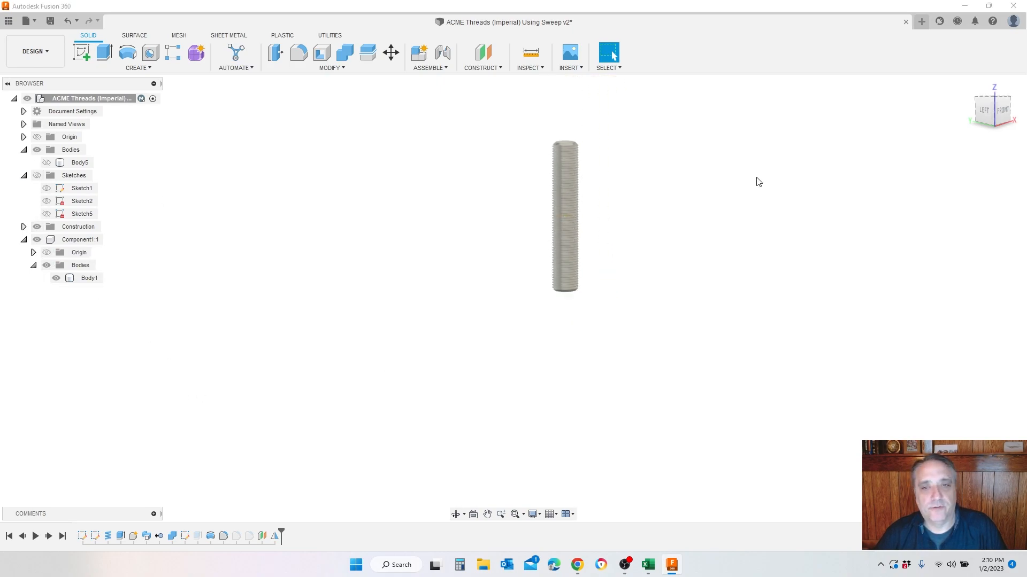
{"action": "scroll", "coordinate": [761, 184], "scroll_direction": "up", "scroll_amount": 2}
{"action": "left_click", "coordinate": [968, 85]}
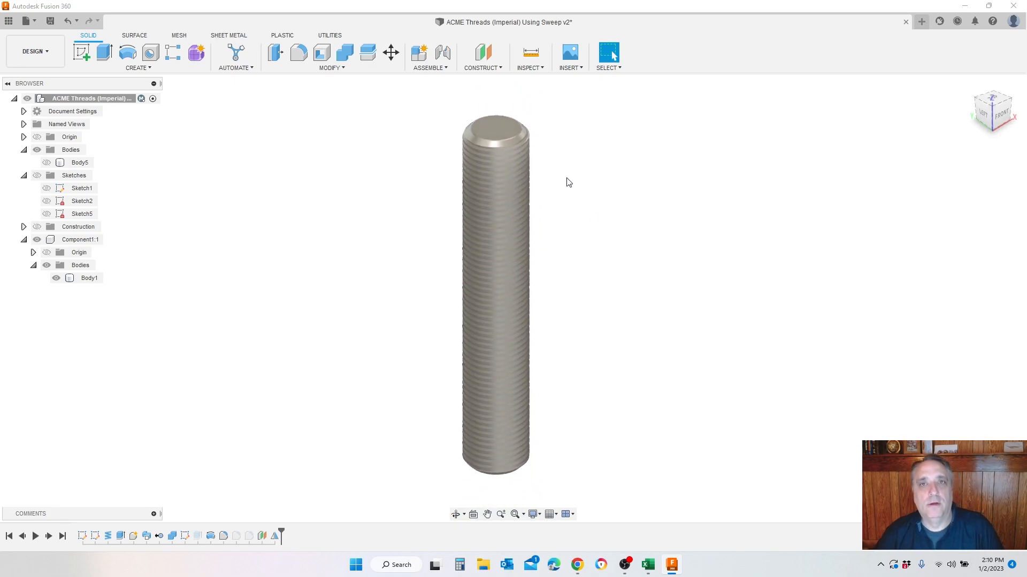
Save the design as a new version
{"action": "left_click", "coordinate": [45, 31]}
{"action": "left_click", "coordinate": [517, 296]}
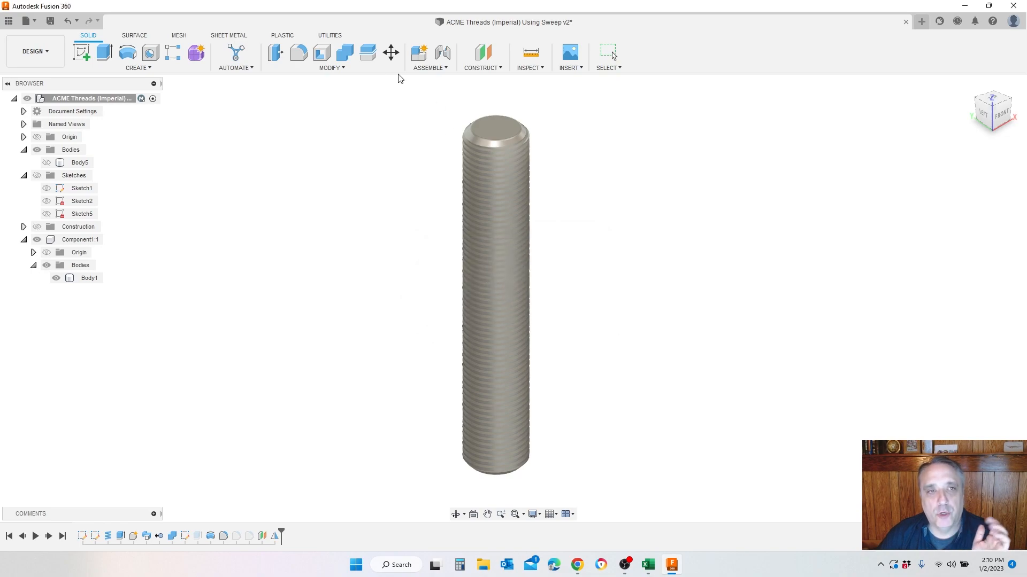
{"action": "left_click", "coordinate": [340, 68]}
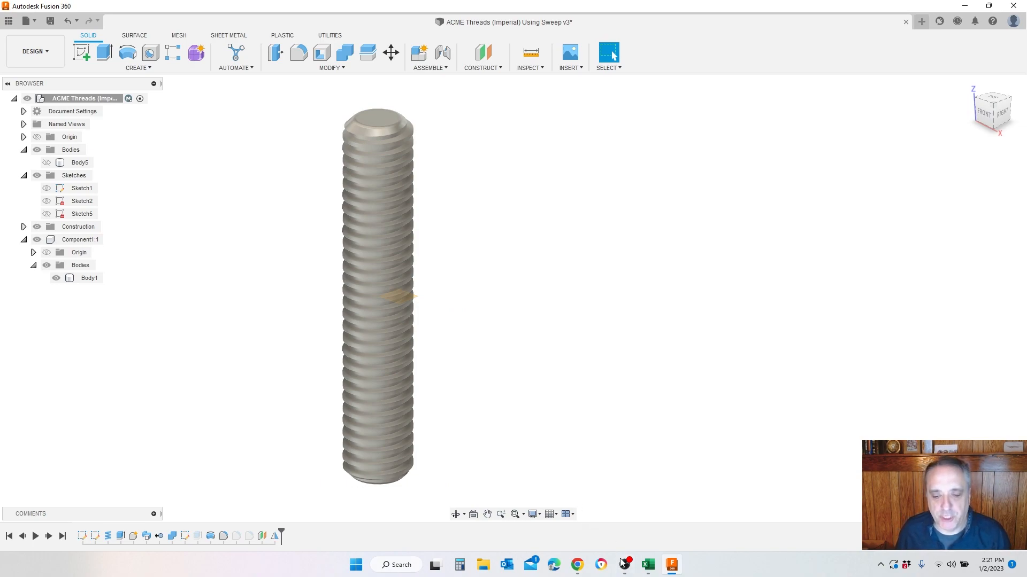
Switch to the Thread Standards Worksheet in Excel and choose the 3/4 size for the imperial ACME thread in cell A7
{"action": "mouse_move", "coordinate": [671, 565]}
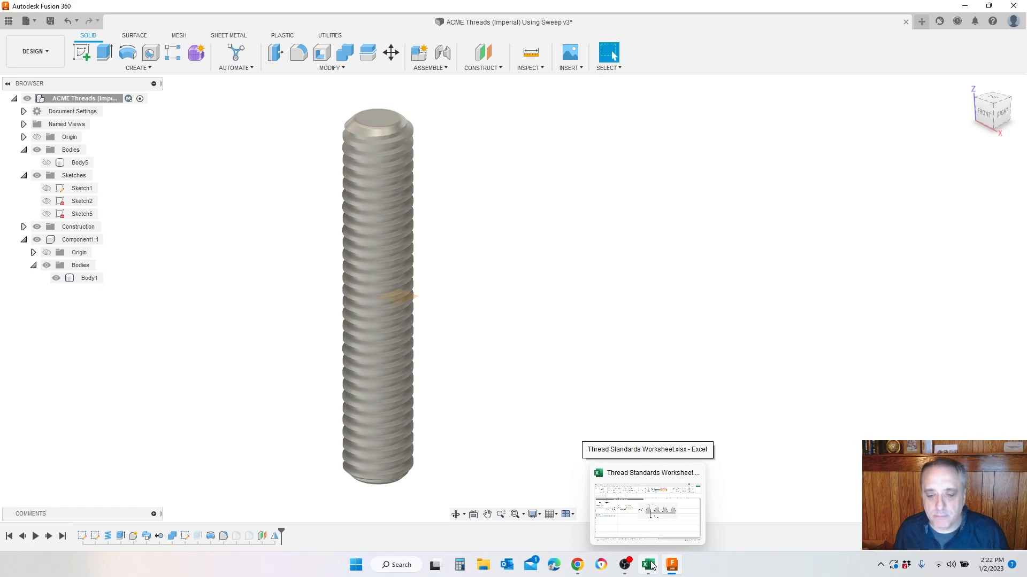
{"action": "left_click", "coordinate": [650, 564]}
{"action": "left_click", "coordinate": [99, 240]}
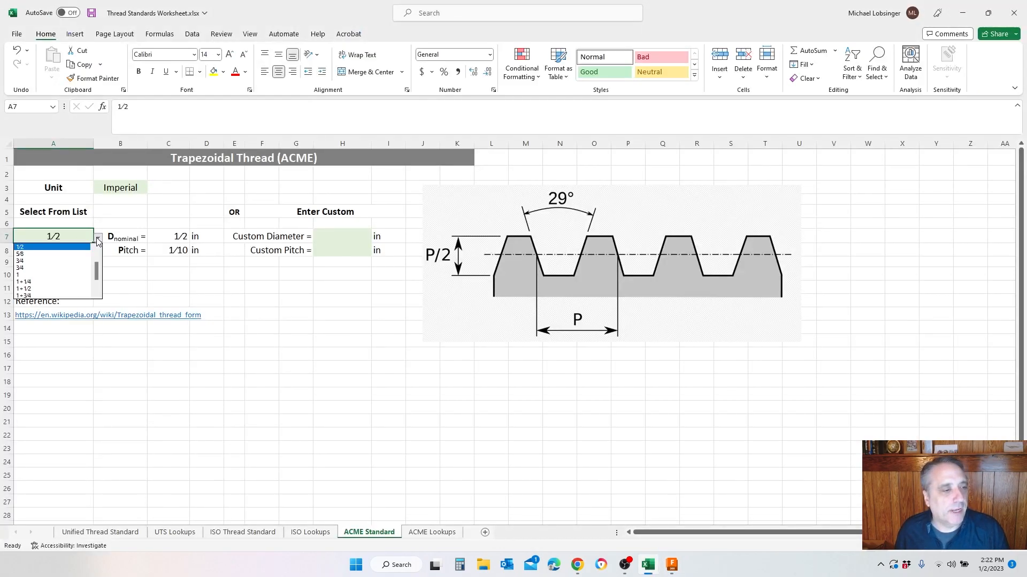
{"action": "left_click", "coordinate": [35, 261]}
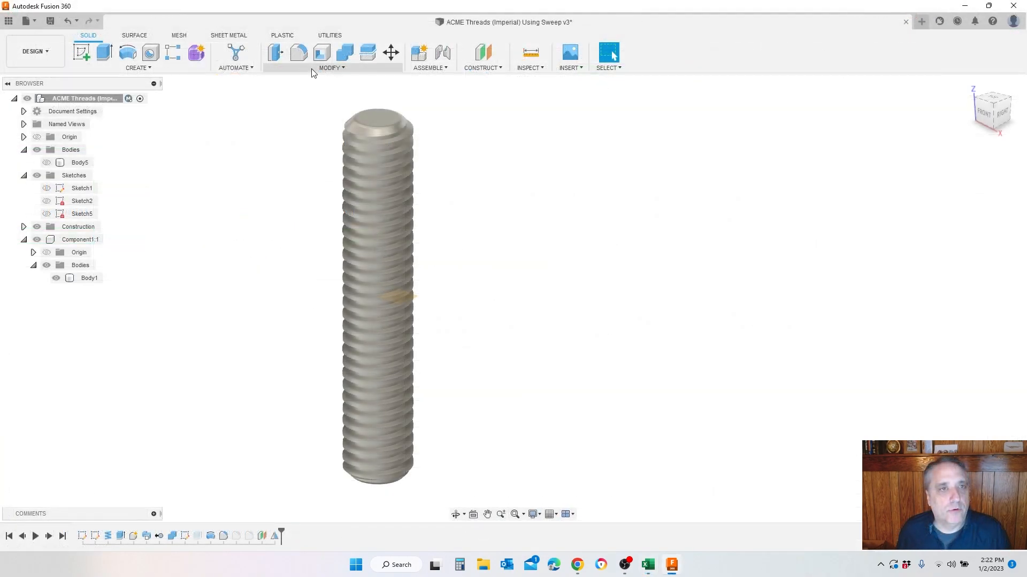
Return to Fusion 360 and set the Dnominal user parameter to 3/4 inch
{"action": "left_click", "coordinate": [314, 69]}
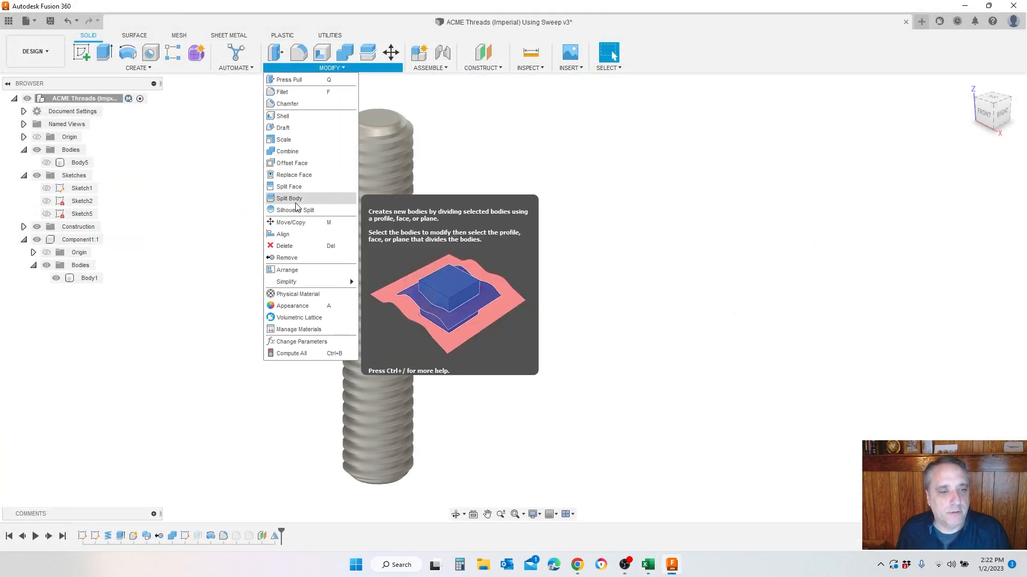
{"action": "left_click", "coordinate": [300, 341]}
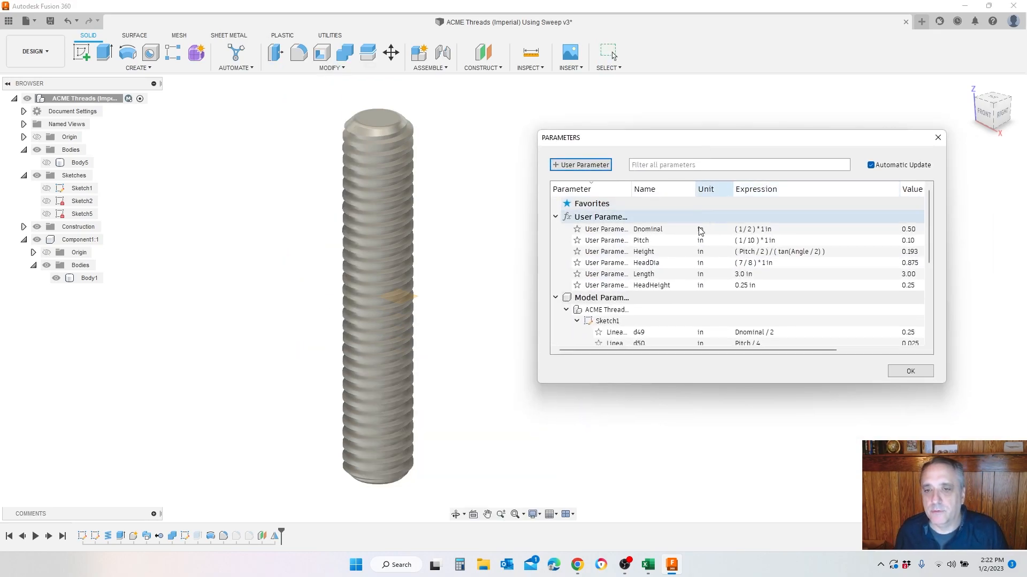
{"action": "left_click", "coordinate": [781, 230]}
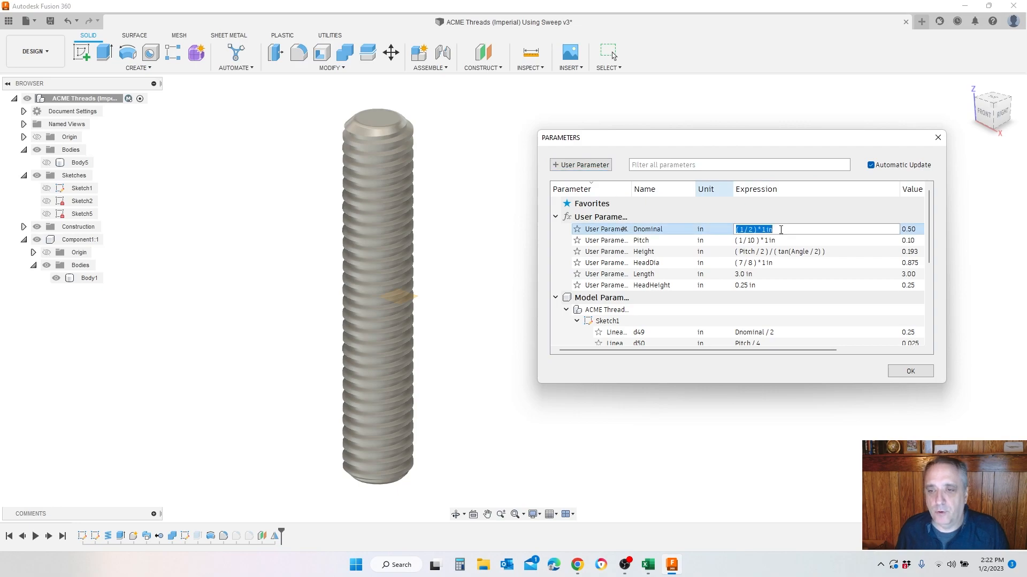
{"action": "type", "text": "3 "}
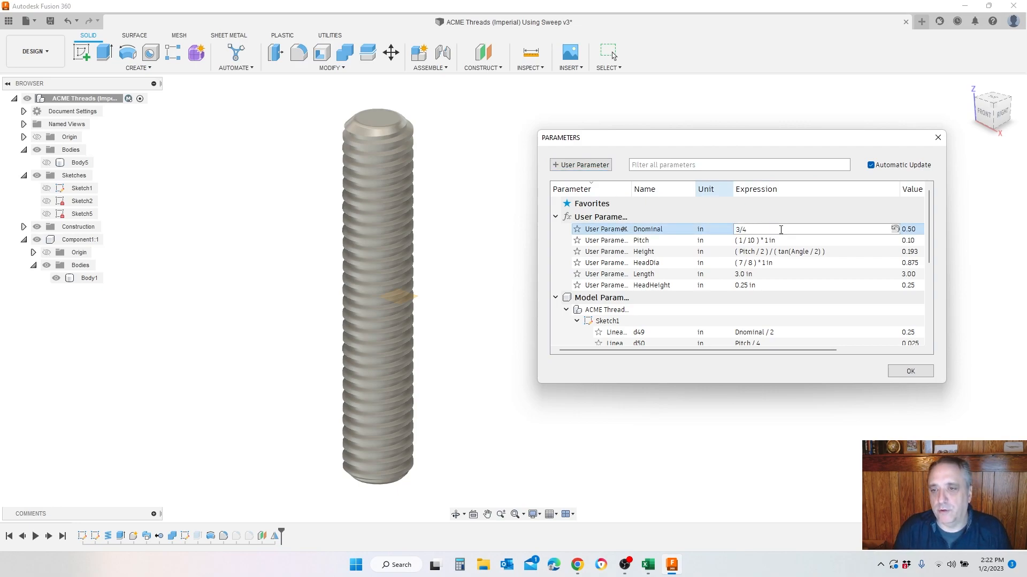
{"action": "type", "text": "/ 4"}
Set the Pitch user parameter to 1/6 inch, close the parameters and examine the updated thread up close
{"action": "left_click", "coordinate": [782, 241]}
{"action": "type", "text": "1/"}
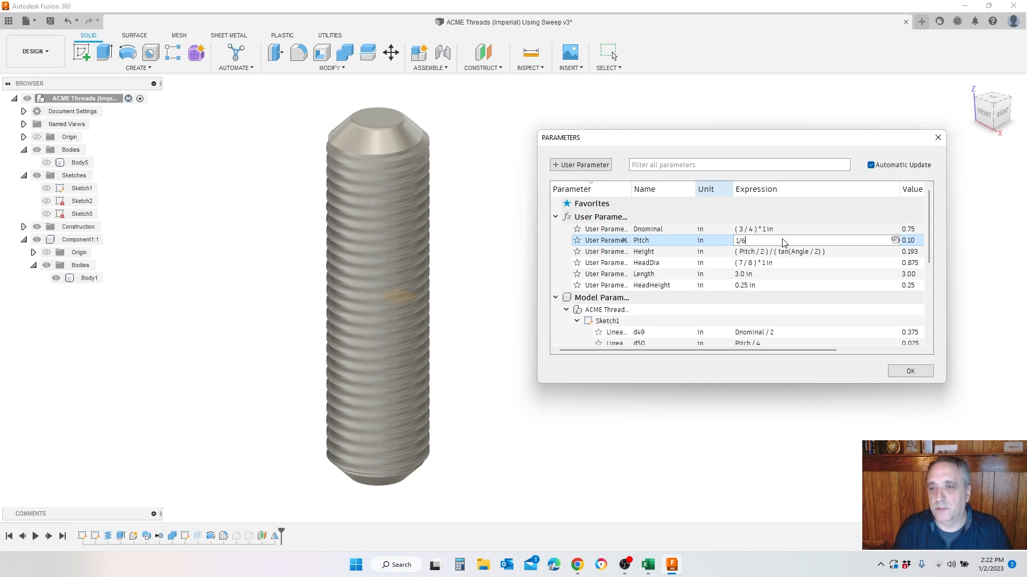
{"action": "type", "text": "6"}
{"action": "key", "text": "Return"}
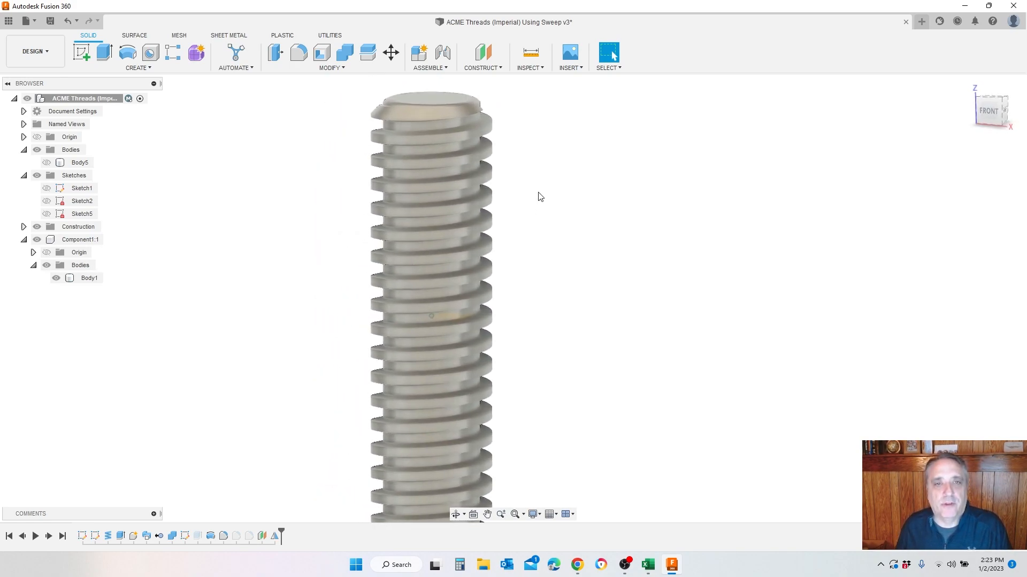
{"action": "scroll", "coordinate": [378, 98], "scroll_direction": "up", "scroll_amount": 7}
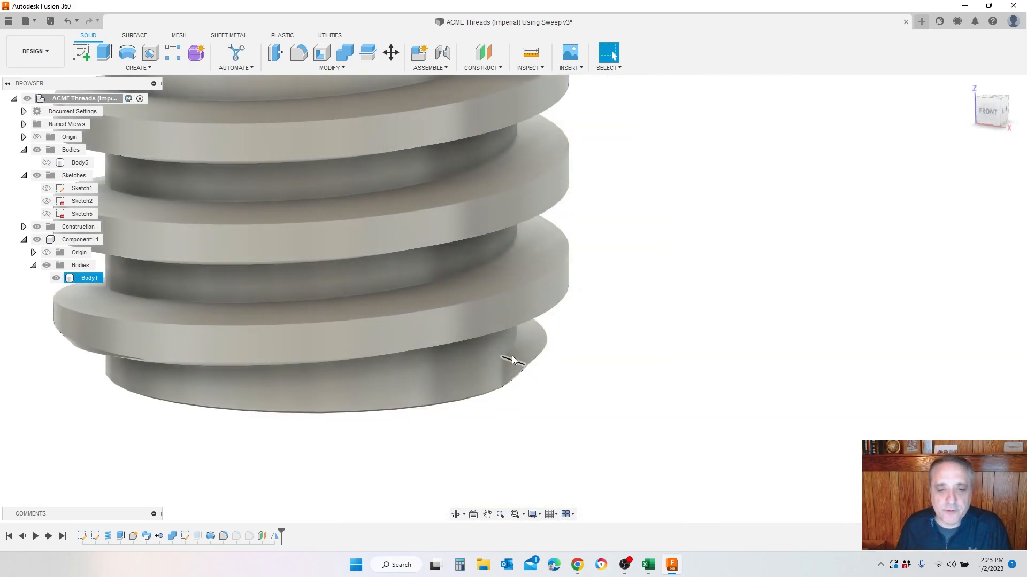
Open the sketch of the triangular end-chamfer profile for editing and examine the triangle at the end of the thread
{"action": "scroll", "coordinate": [583, 385], "scroll_direction": "down", "scroll_amount": 6}
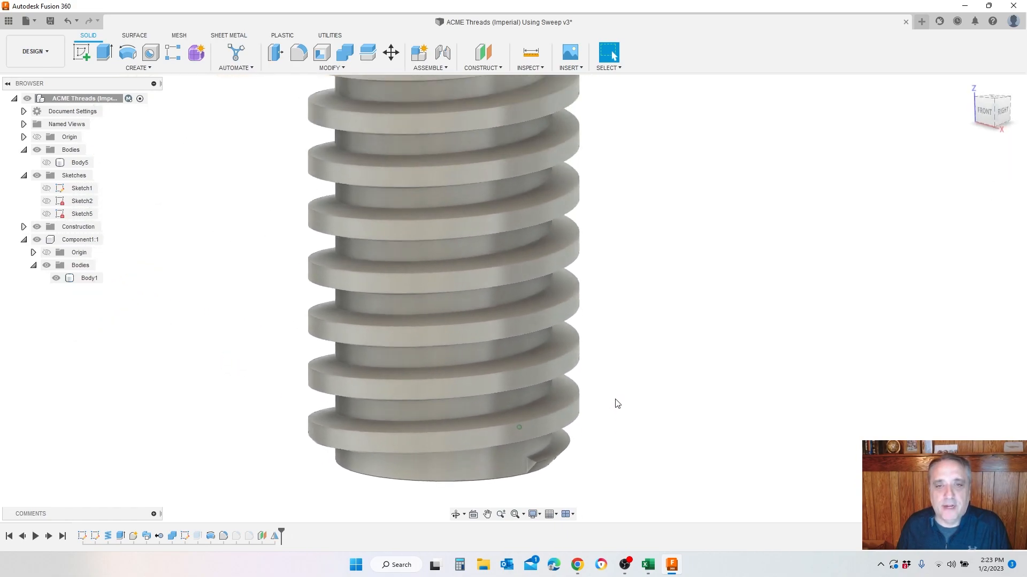
{"action": "scroll", "coordinate": [616, 404], "scroll_direction": "down", "scroll_amount": 3}
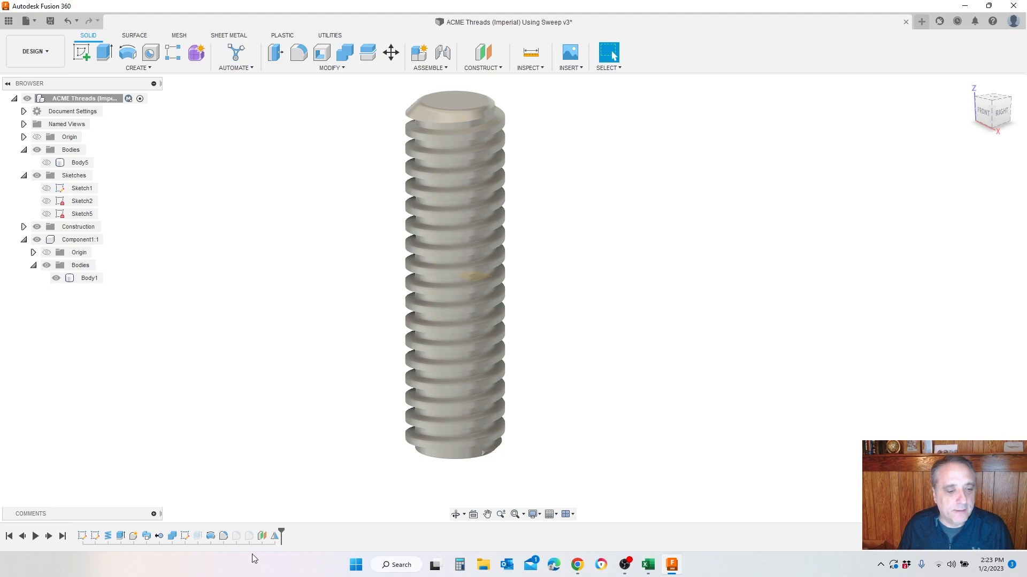
{"action": "right_click", "coordinate": [185, 536]}
{"action": "left_click", "coordinate": [230, 444]}
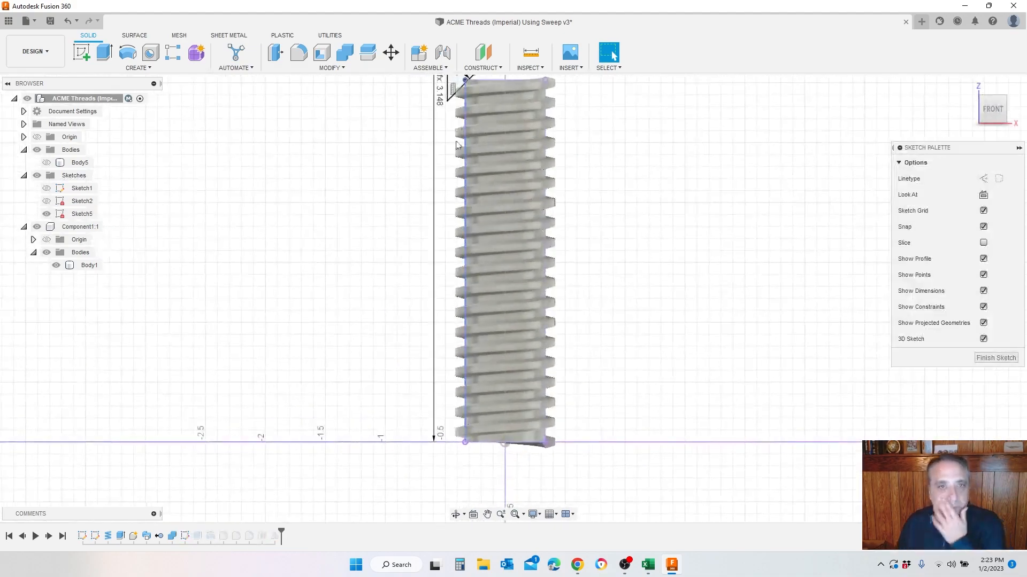
{"action": "scroll", "coordinate": [473, 164], "scroll_direction": "up", "scroll_amount": 5}
{"action": "scroll", "coordinate": [472, 164], "scroll_direction": "up", "scroll_amount": 2}
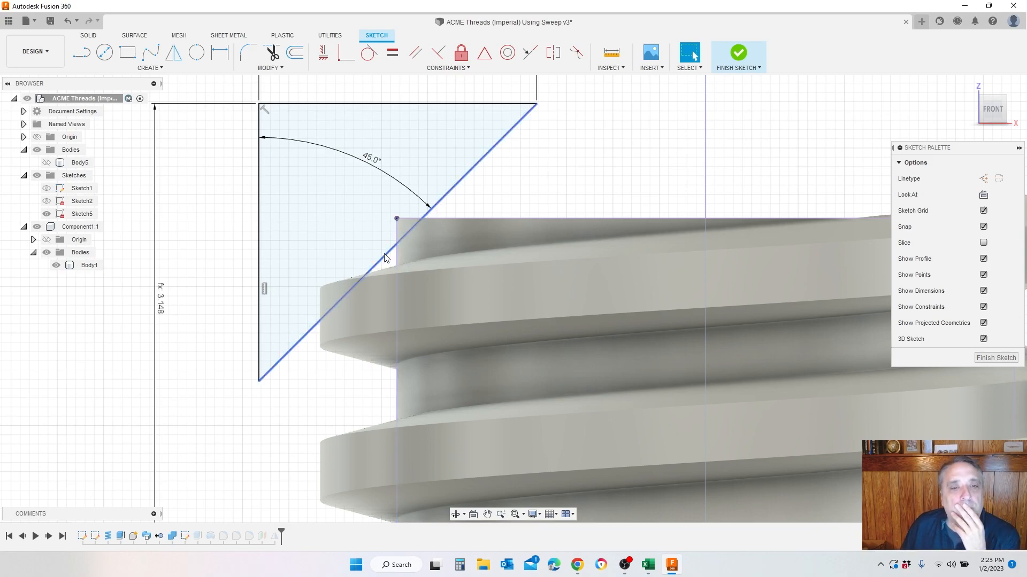
Set the horizontal width of the chamfer triangle to Dnominal / 2 and finish the sketch
{"action": "scroll", "coordinate": [384, 254], "scroll_direction": "down", "scroll_amount": 3}
{"action": "double_click", "coordinate": [400, 95]}
{"action": "left_click", "coordinate": [426, 98]}
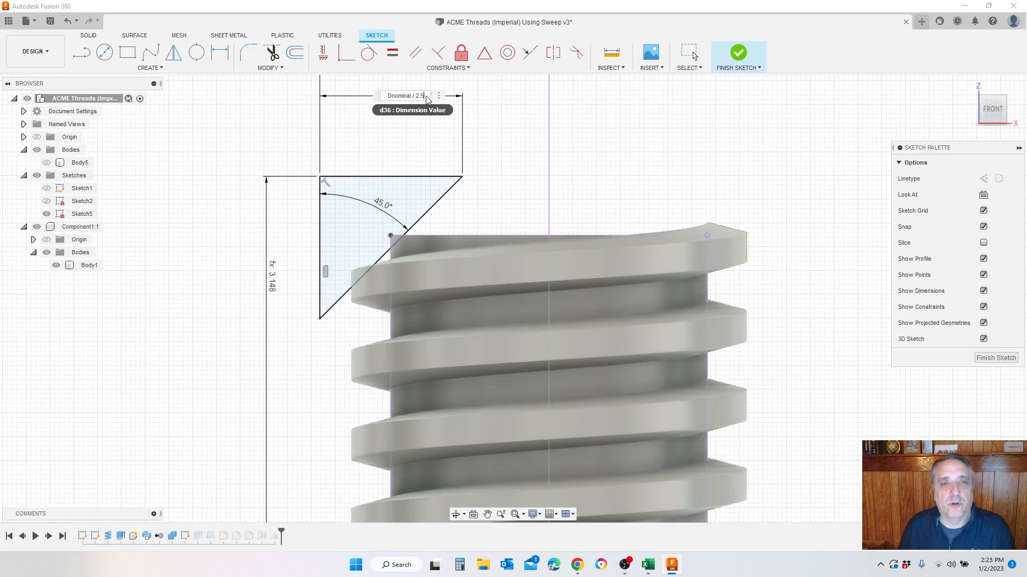
{"action": "middle_click_drag", "start_coordinate": [426, 98], "coordinate": [526, 260]}
{"action": "key", "text": "BackSpace"}
{"action": "key", "text": "BackSpace"}
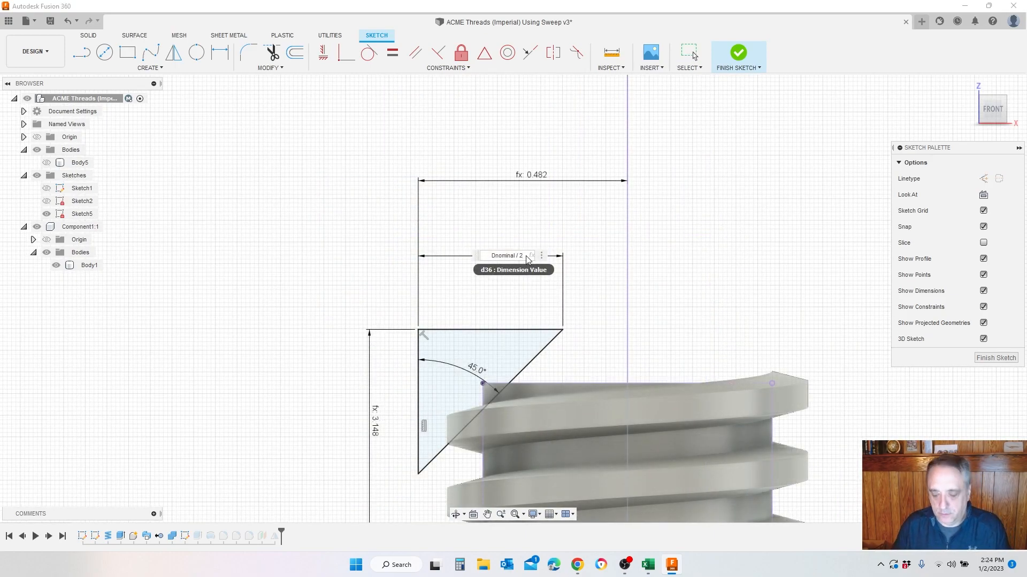
{"action": "key", "text": "Return"}
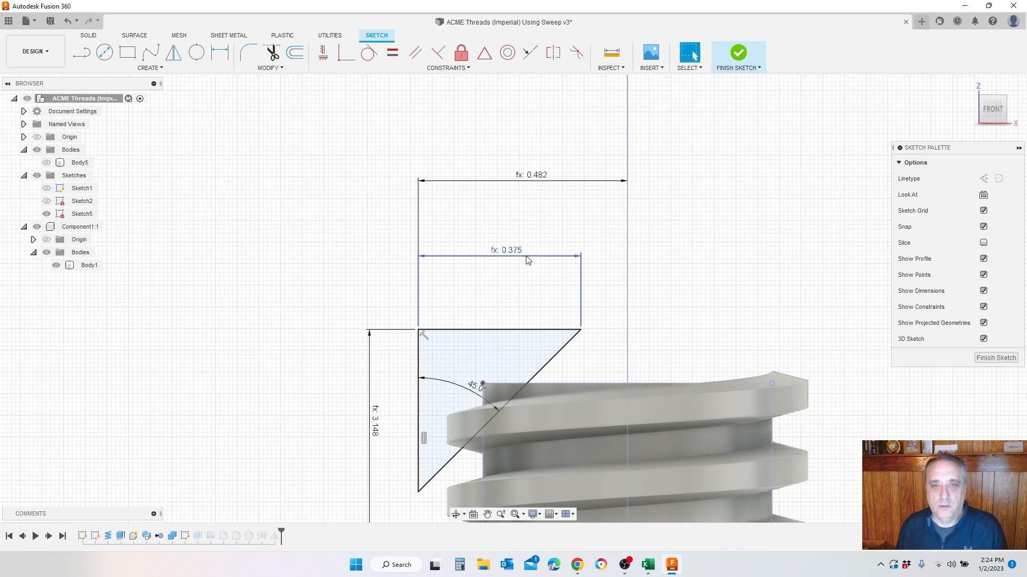
{"action": "left_click", "coordinate": [746, 57]}
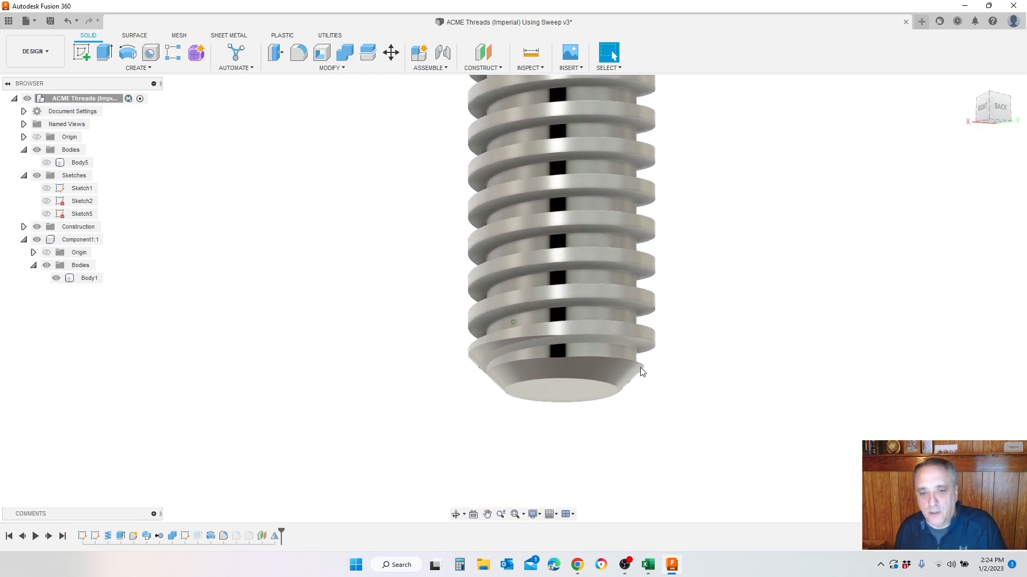
Inspect the updated chamfer on the threaded rod and save the design as a new version
{"action": "middle_click_drag", "start_coordinate": [514, 335], "coordinate": [659, 271], "text": "shift"}
{"action": "scroll", "coordinate": [641, 350], "scroll_direction": "down", "scroll_amount": 4}
{"action": "left_click", "coordinate": [50, 20]}
{"action": "left_click", "coordinate": [511, 296]}
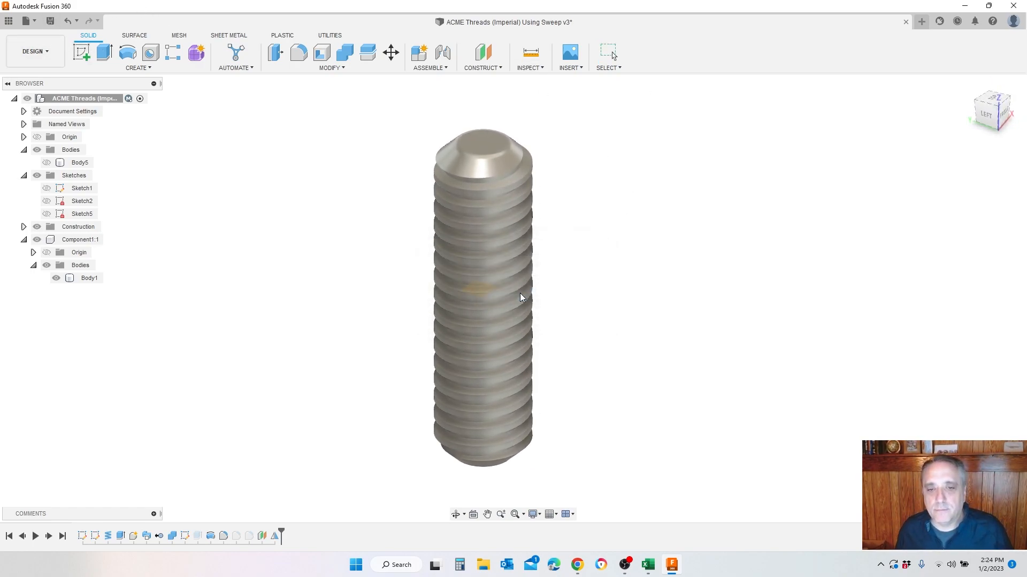
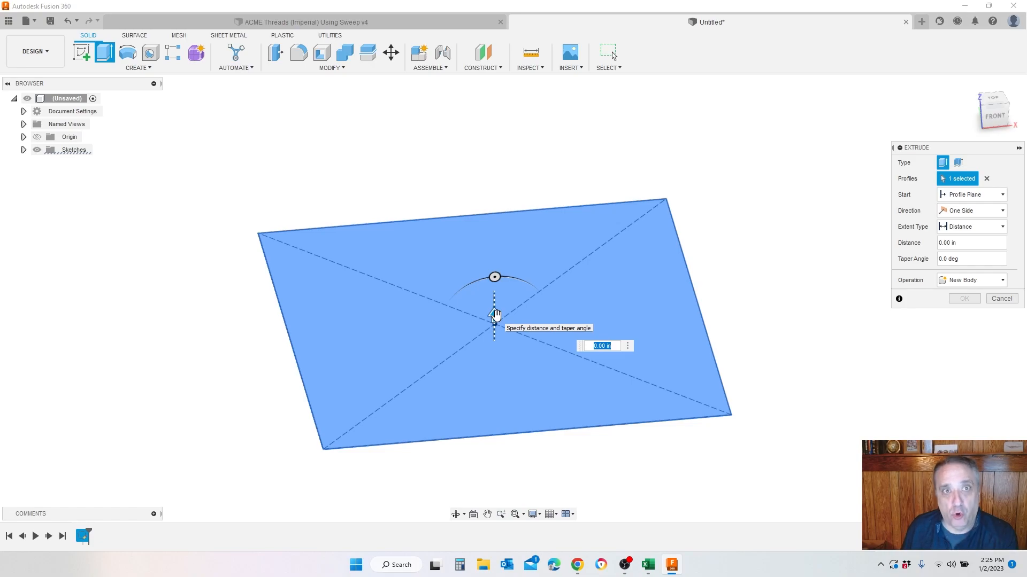
Extrude the square profile about 0.6 in as a new body, and add two points to its sketch about 1 in either side of center
{"action": "left_click_drag", "start_coordinate": [495, 315], "coordinate": [494, 222]}
{"action": "left_click", "coordinate": [964, 299]}
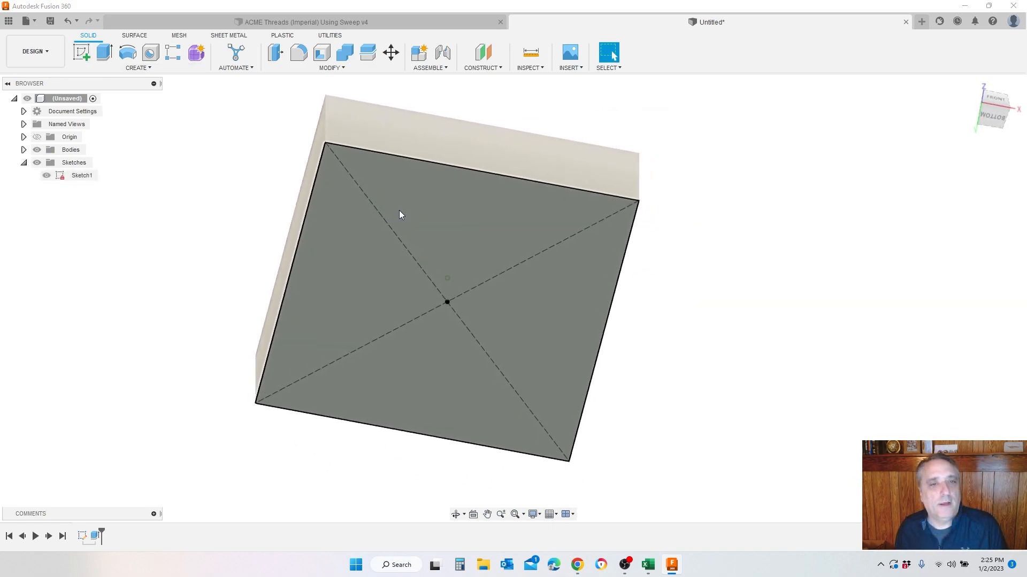
{"action": "left_click_drag", "start_coordinate": [994, 111], "coordinate": [1026, 153]}
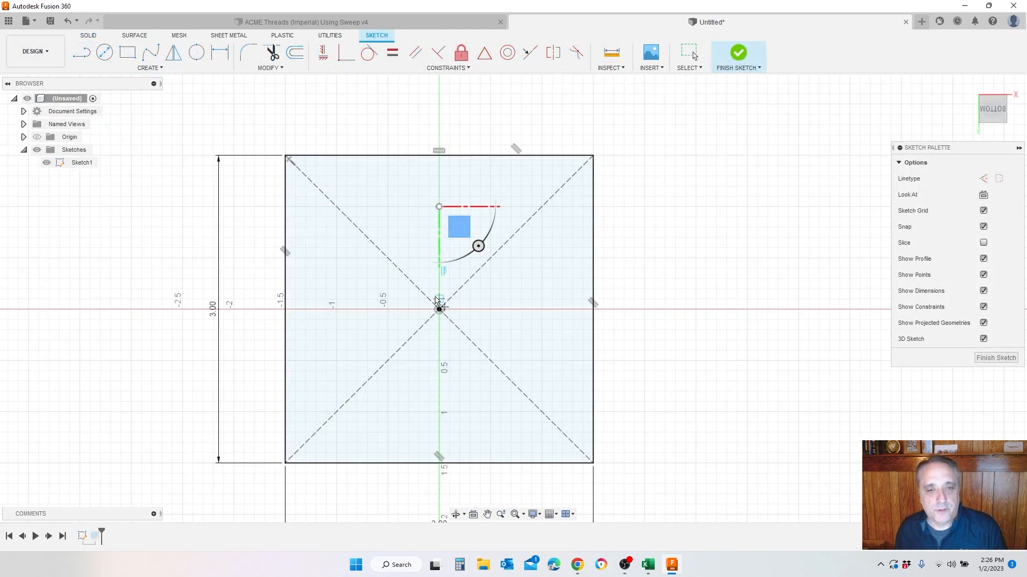
{"action": "left_click", "coordinate": [439, 309]}
{"action": "left_click", "coordinate": [439, 412]}
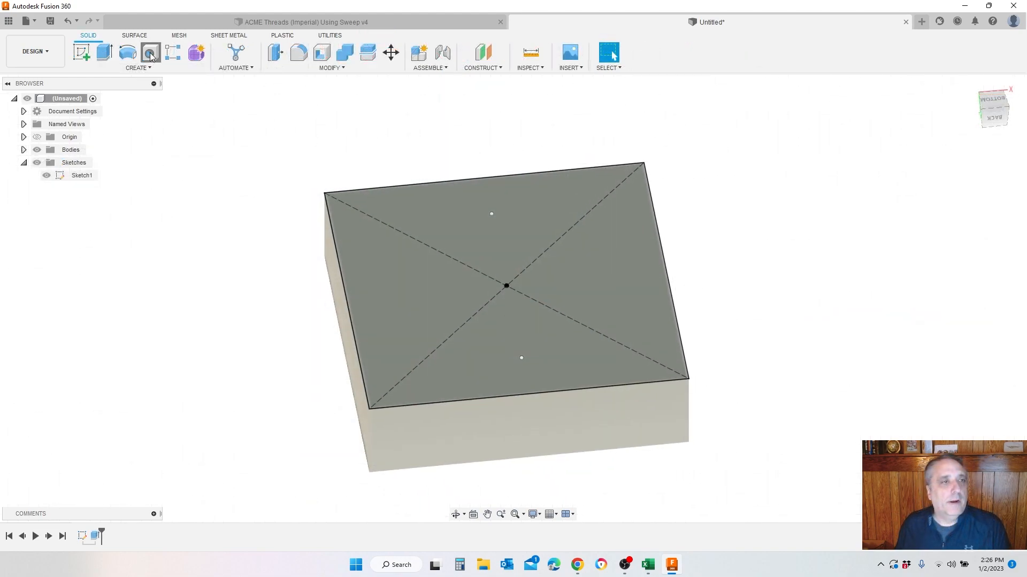
Start a simple hole at one of the off-center sketch points on the block and give it a 0.3 in depth
{"action": "key", "text": "h"}
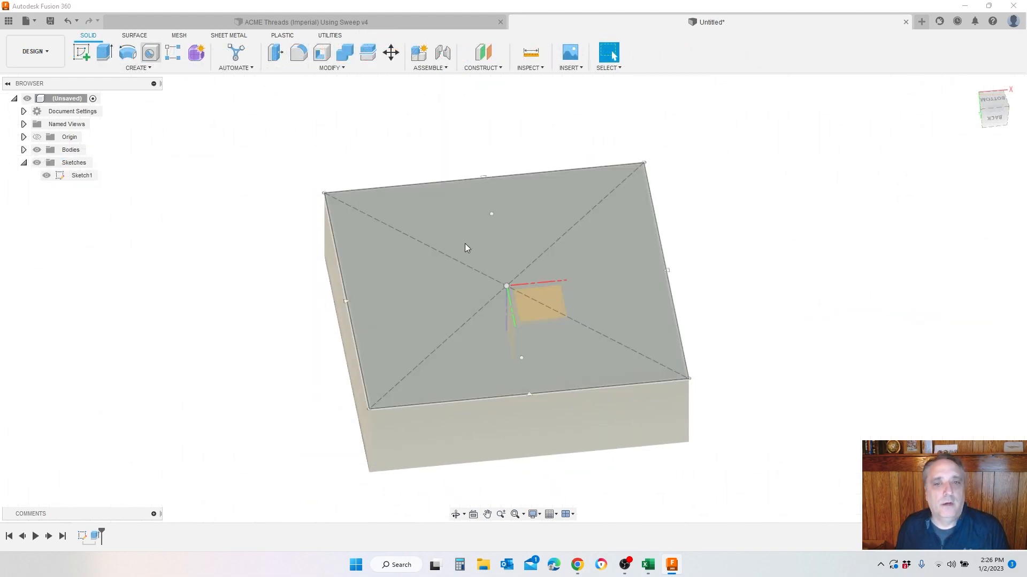
{"action": "left_click", "coordinate": [491, 214]}
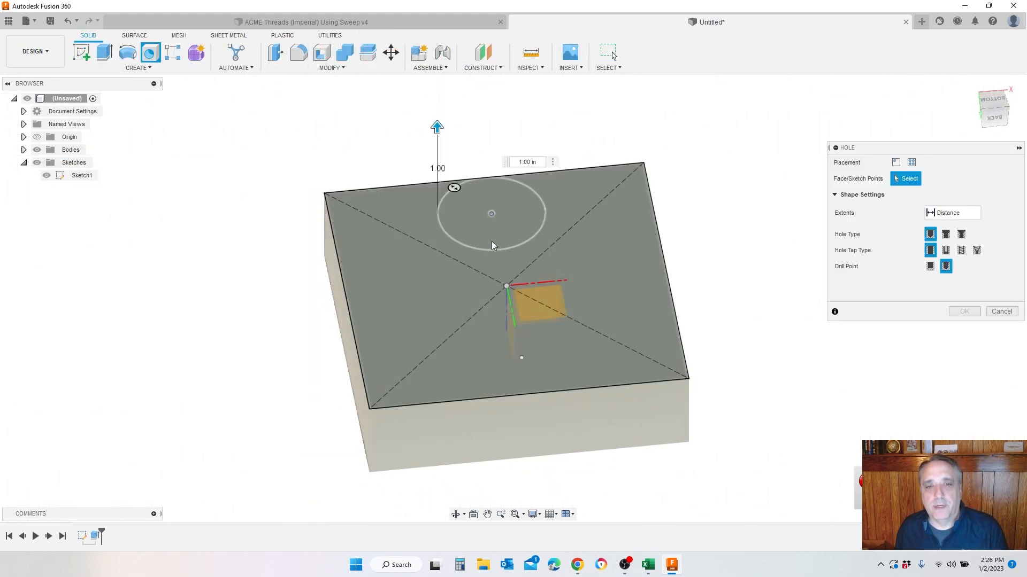
{"action": "left_click", "coordinate": [953, 294]}
{"action": "left_click_drag", "start_coordinate": [951, 295], "coordinate": [917, 298]}
{"action": "type", "text": ".3"}
{"action": "key", "text": "Tab"}
{"action": "key", "text": "Tab"}
{"action": "key", "text": "Tab"}
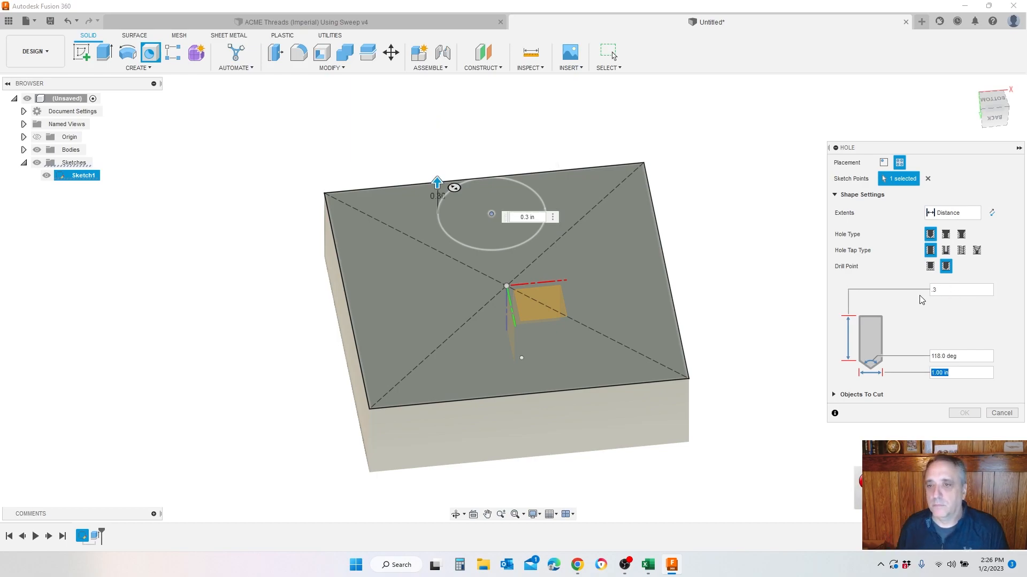
Make the hole 0.375 in in diameter with extents set to All, directed into the block, and create it
{"action": "left_click", "coordinate": [954, 213]}
{"action": "left_click", "coordinate": [942, 251]}
{"action": "left_click", "coordinate": [963, 372]}
{"action": "type", "text": ".5"}
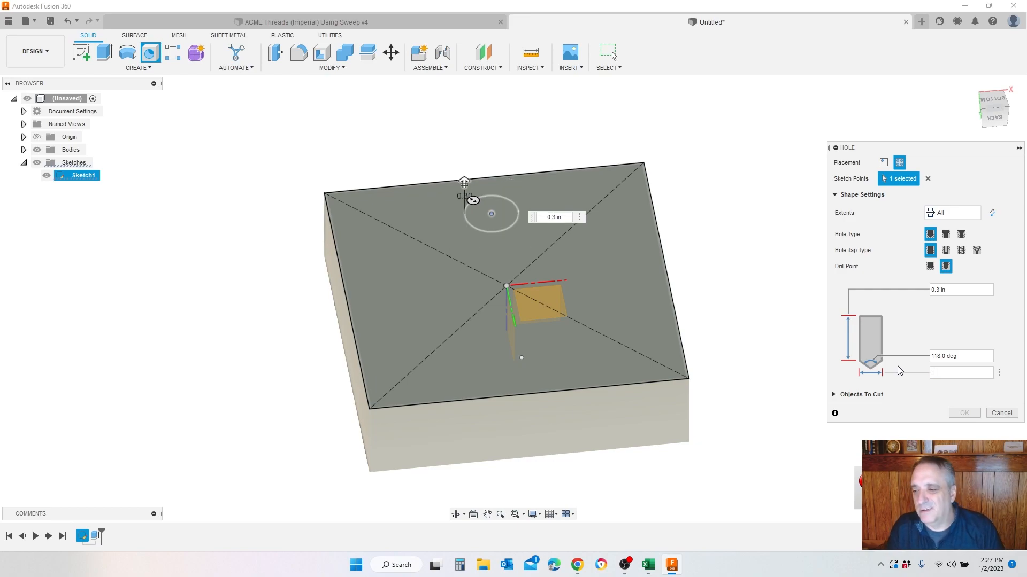
{"action": "type", "text": ".375"}
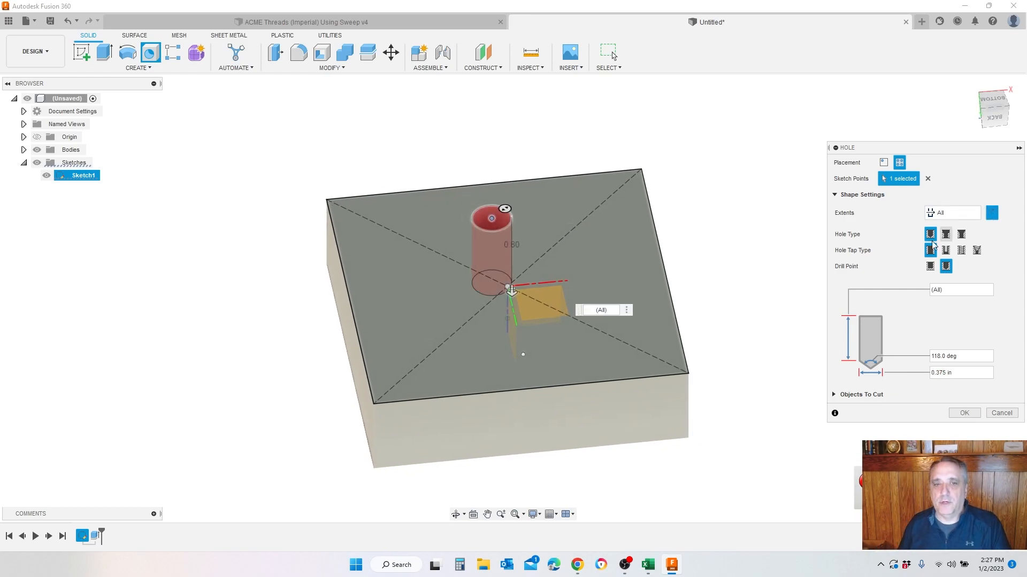
{"action": "left_click", "coordinate": [507, 287]}
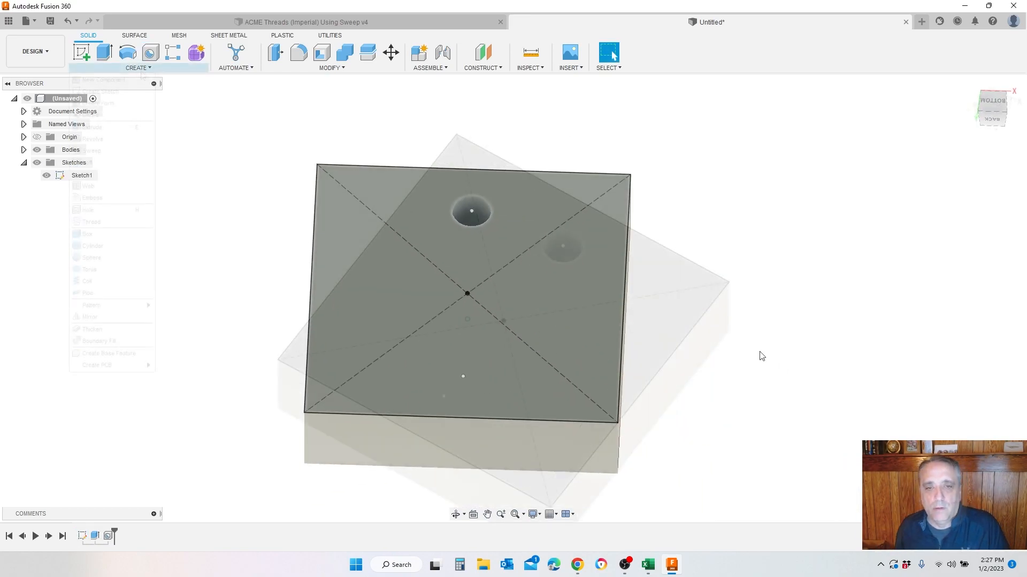
Start a modeled, full-length thread on the hole's inner face using the ANSI Unified Screw Threads type
{"action": "left_click", "coordinate": [138, 67]}
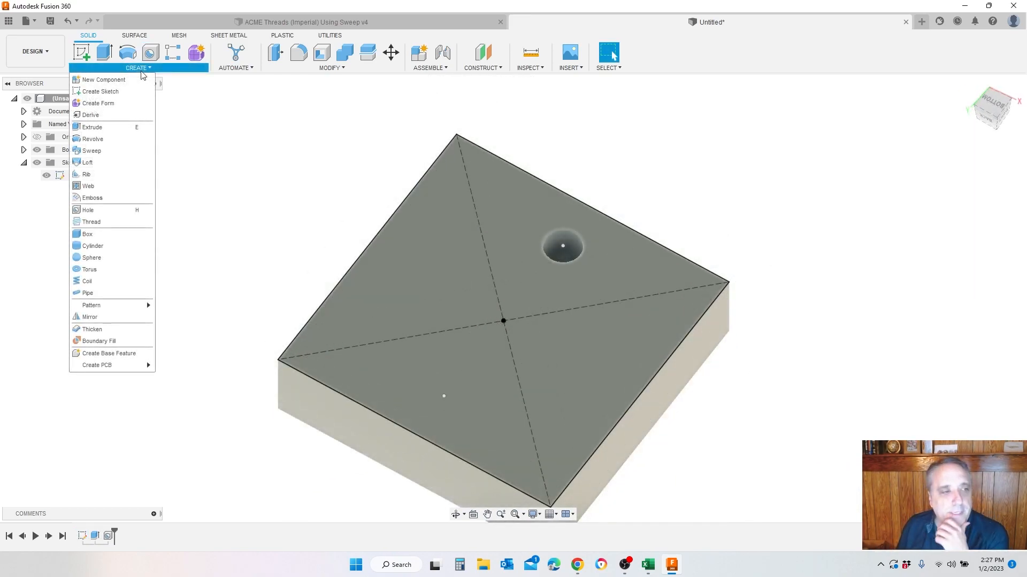
{"action": "left_click", "coordinate": [97, 222]}
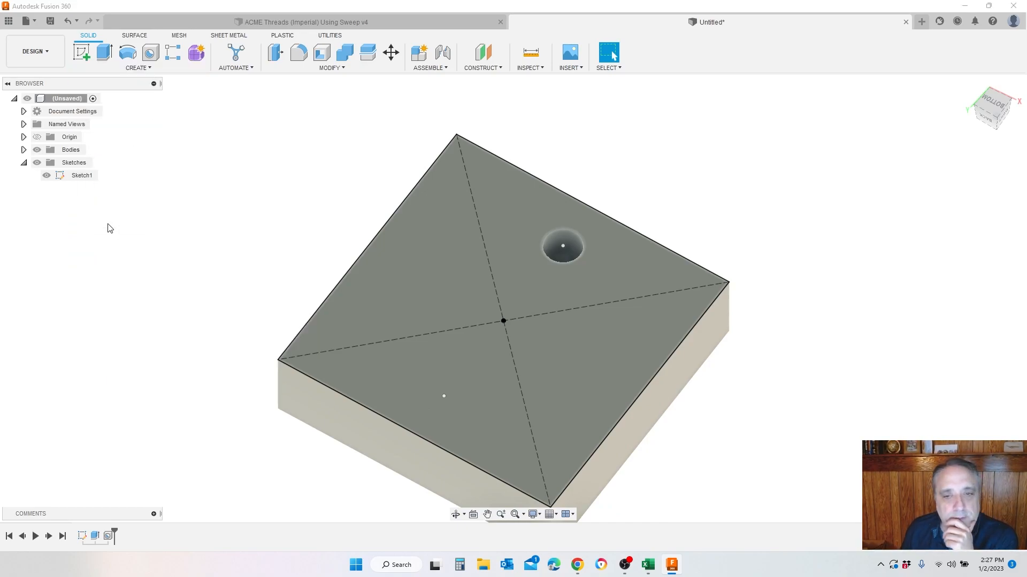
{"action": "left_click", "coordinate": [572, 242]}
{"action": "left_click", "coordinate": [957, 210]}
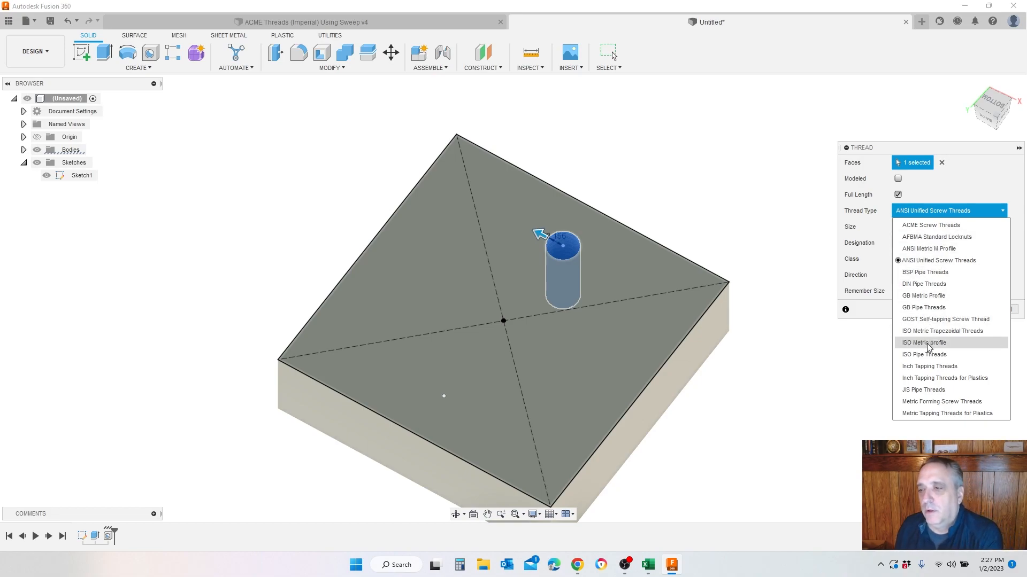
{"action": "left_click", "coordinate": [951, 266]}
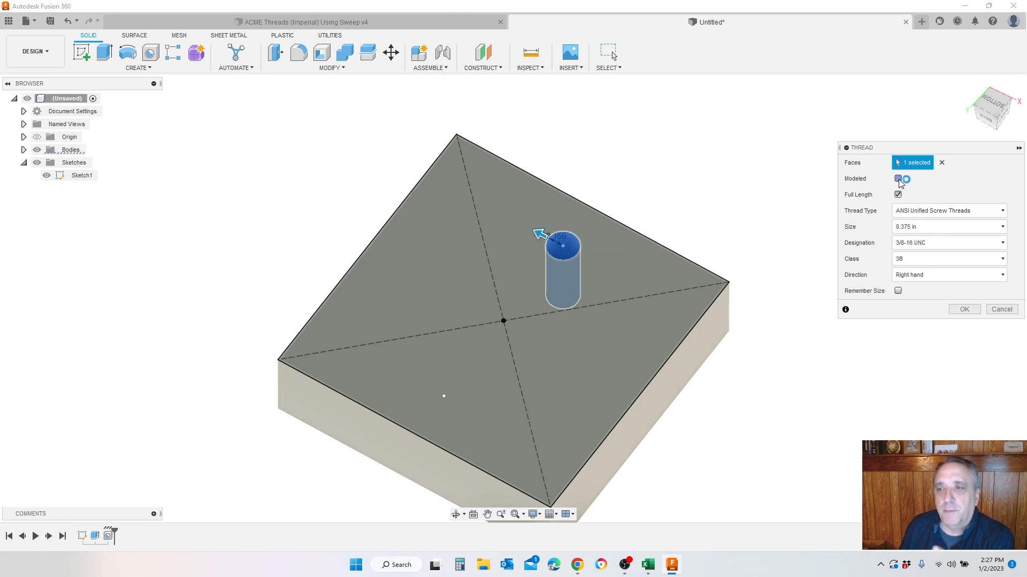
{"action": "left_click", "coordinate": [899, 179]}
{"action": "scroll", "coordinate": [571, 258], "scroll_direction": "up", "scroll_amount": 3}
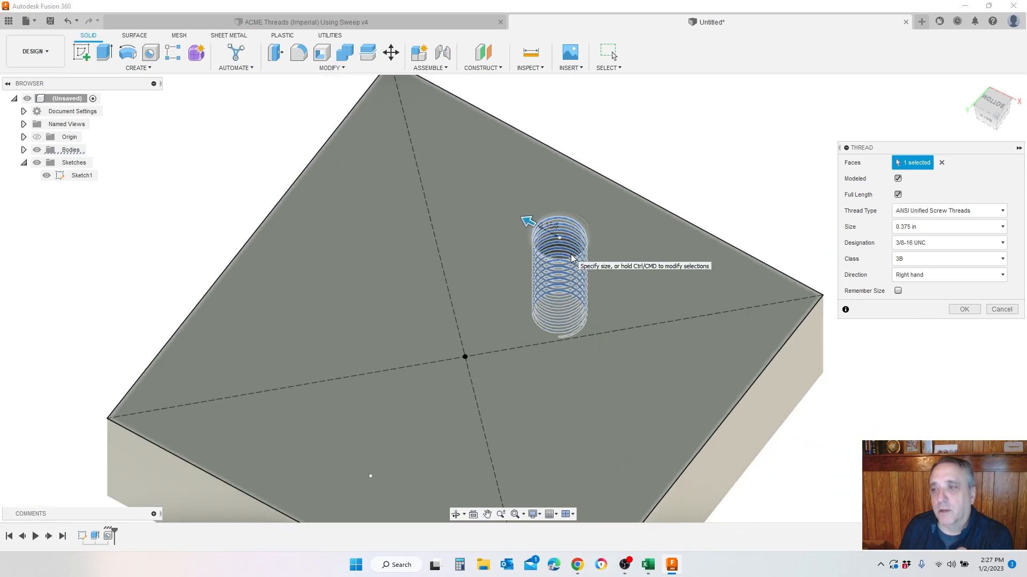
Review the thread's designation and class options, keep 3/8-16 UNC and class 3B, and create the thread
{"action": "scroll", "coordinate": [572, 258], "scroll_direction": "down", "scroll_amount": 2}
{"action": "left_click", "coordinate": [912, 243]}
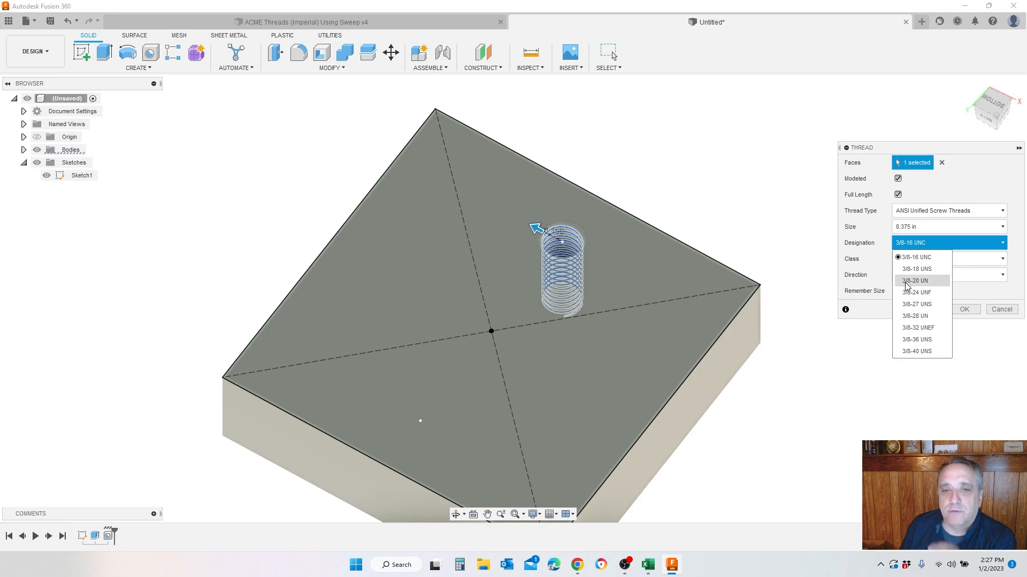
{"action": "left_click", "coordinate": [782, 190]}
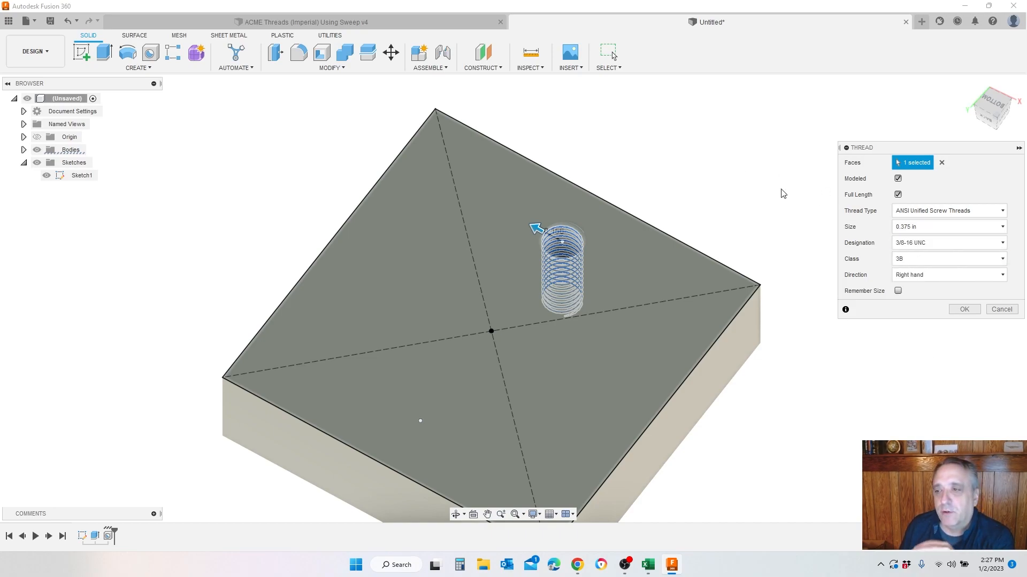
{"action": "left_click", "coordinate": [938, 259]}
{"action": "left_click", "coordinate": [790, 212]}
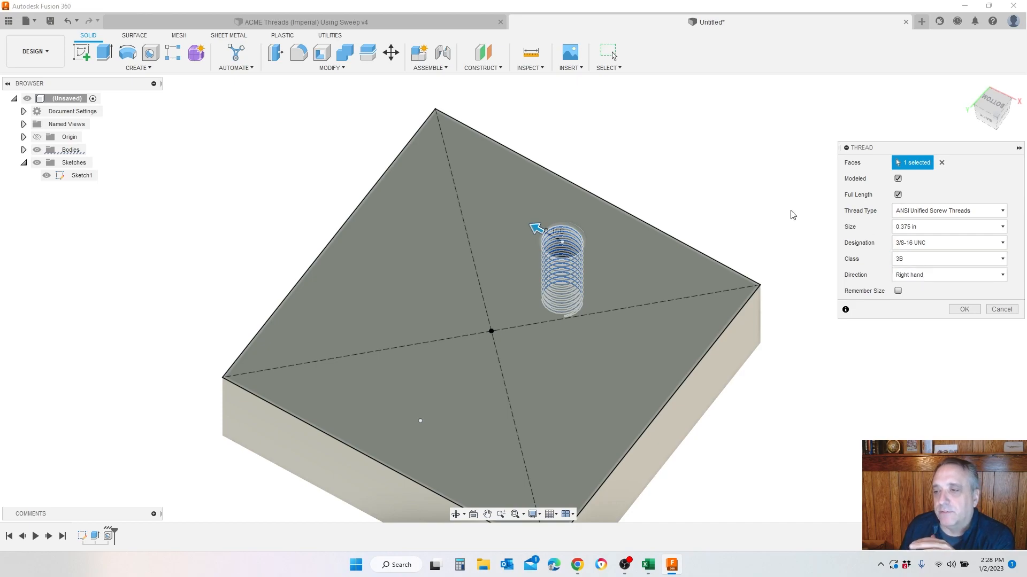
{"action": "left_click", "coordinate": [973, 260]}
{"action": "left_click", "coordinate": [680, 160]}
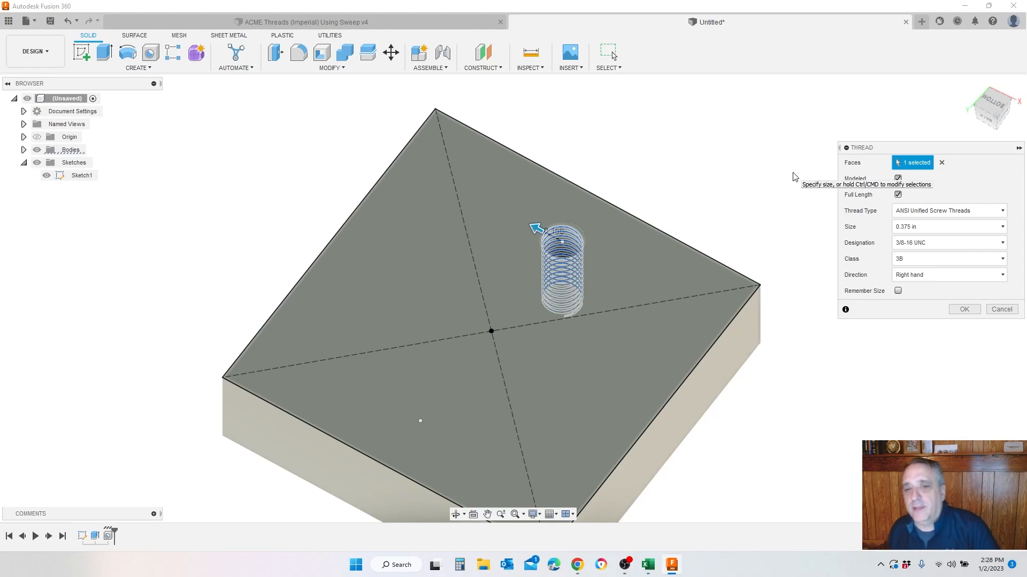
{"action": "left_click", "coordinate": [963, 310]}
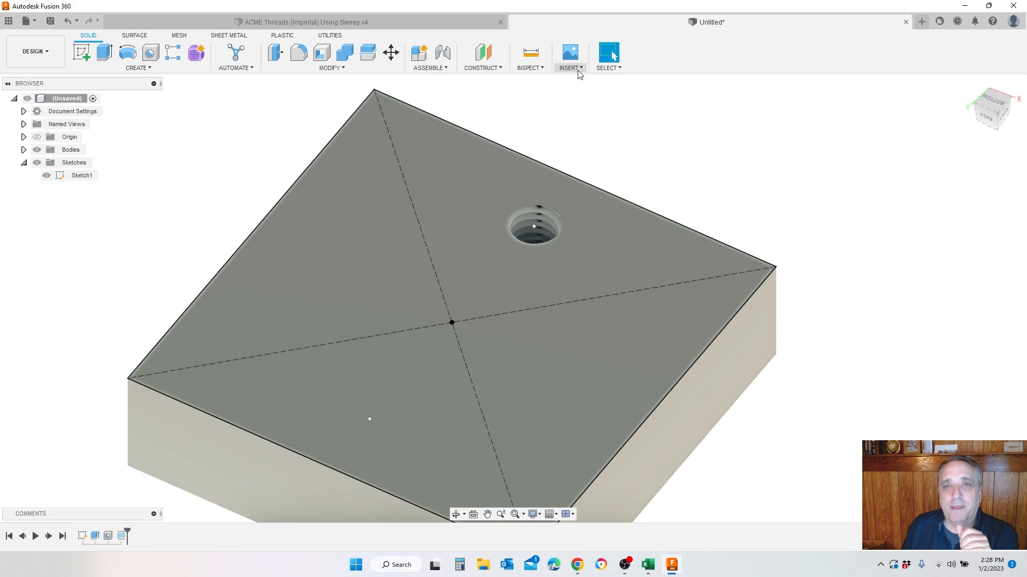
Browse McMaster-Carr components for threaded rods, filter to thread size 3/16"-42.7, and open the listing of the 18" ultra-precision lead screw
{"action": "left_click", "coordinate": [578, 72]}
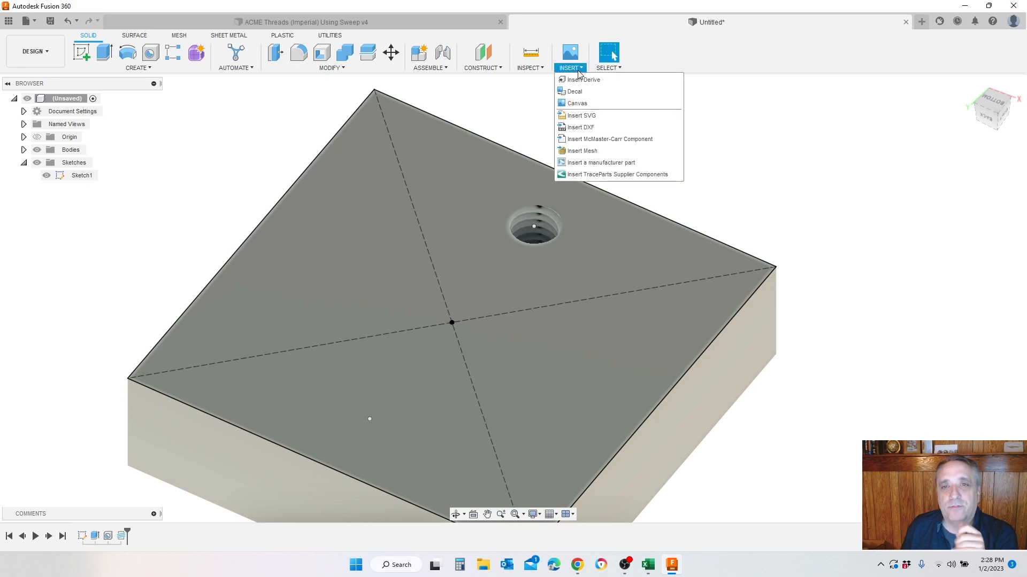
{"action": "left_click", "coordinate": [588, 139]}
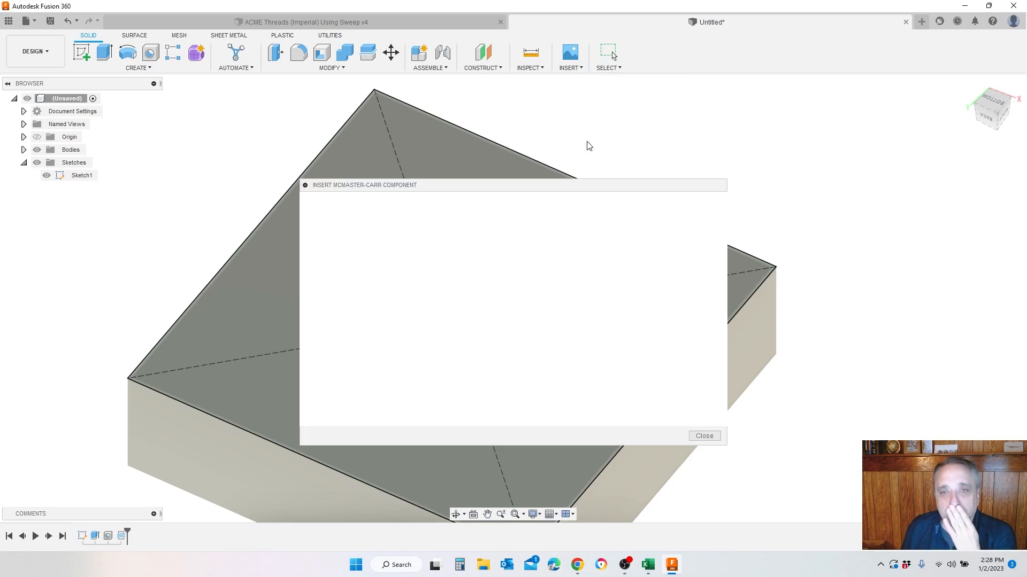
{"action": "left_click", "coordinate": [509, 297]}
{"action": "scroll", "coordinate": [335, 337], "scroll_direction": "down", "scroll_amount": 6}
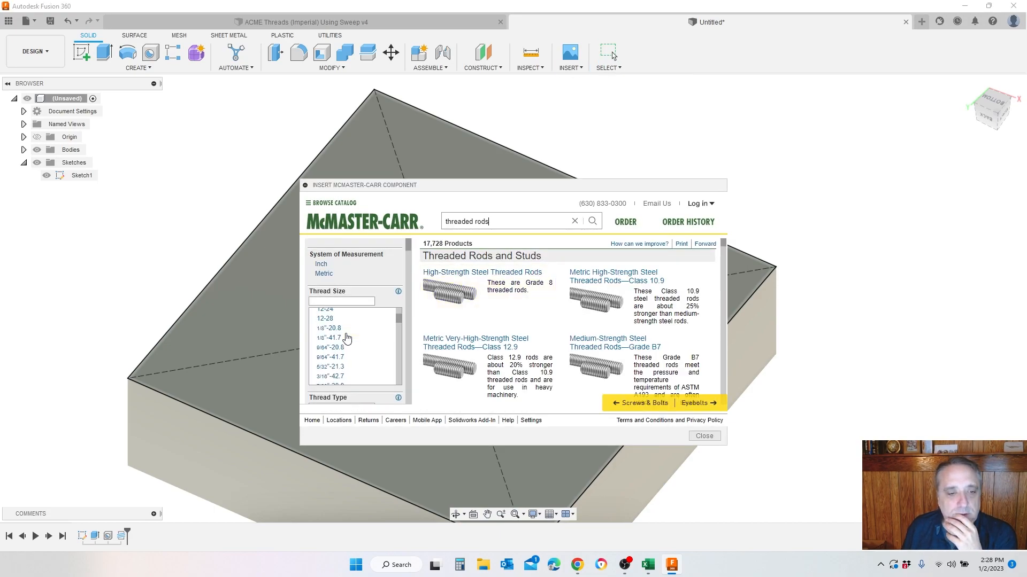
{"action": "left_click", "coordinate": [335, 346]}
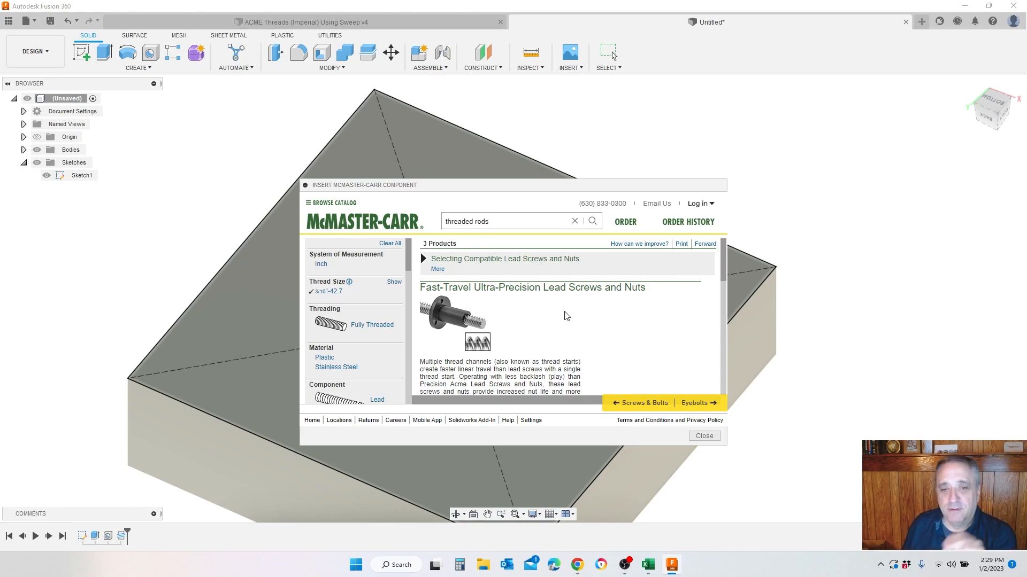
{"action": "scroll", "coordinate": [567, 316], "scroll_direction": "down", "scroll_amount": 10}
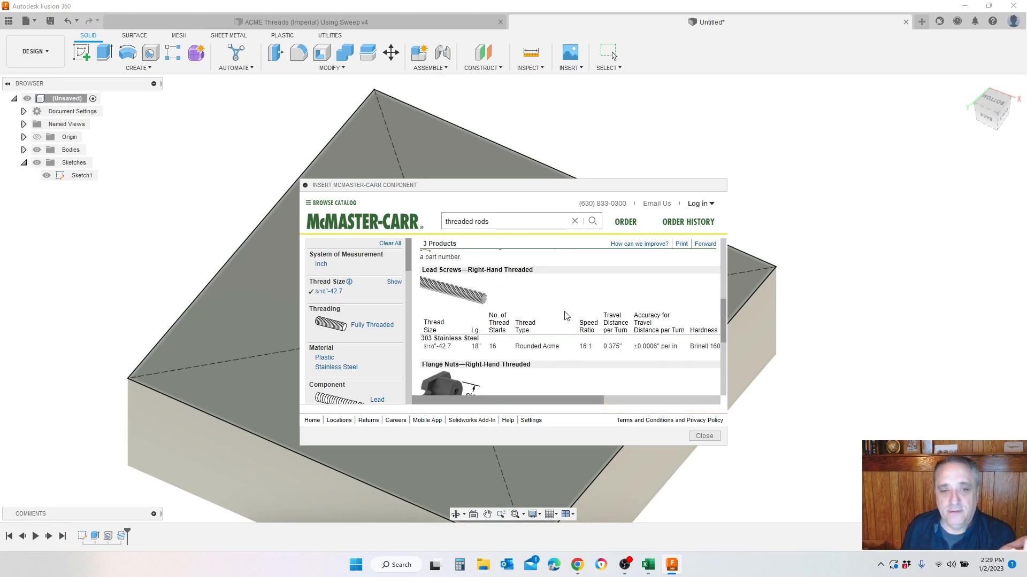
{"action": "left_click", "coordinate": [566, 316]}
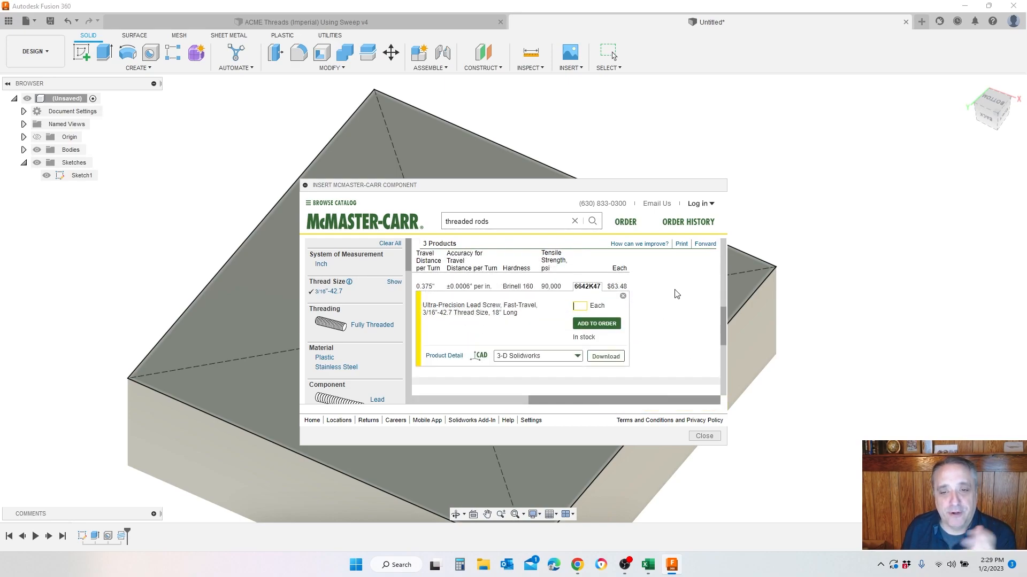
Download the 3/16"-42.7 lead screw into the design in 3-D STEP format
{"action": "left_click", "coordinate": [573, 357]}
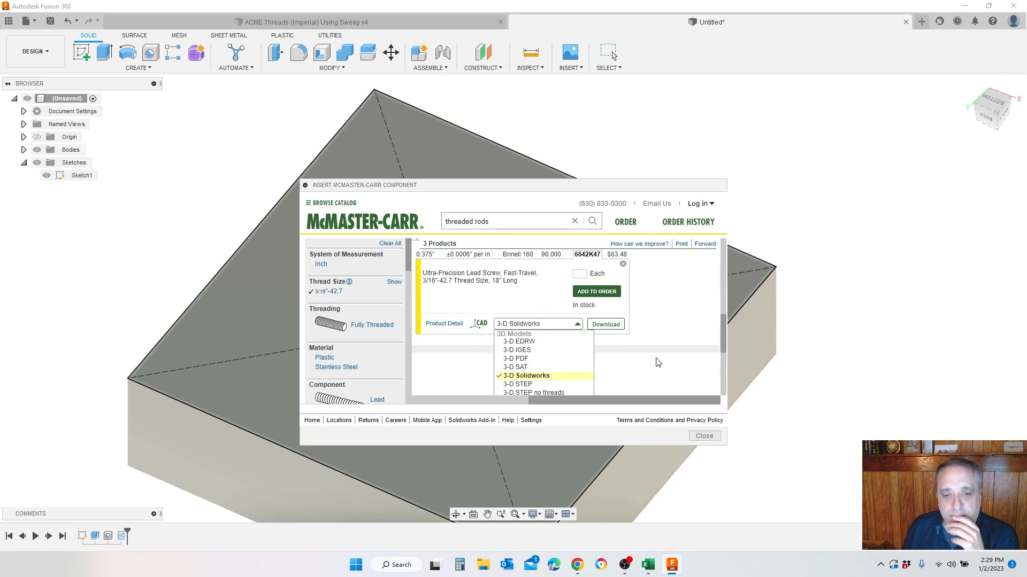
{"action": "left_click", "coordinate": [567, 384]}
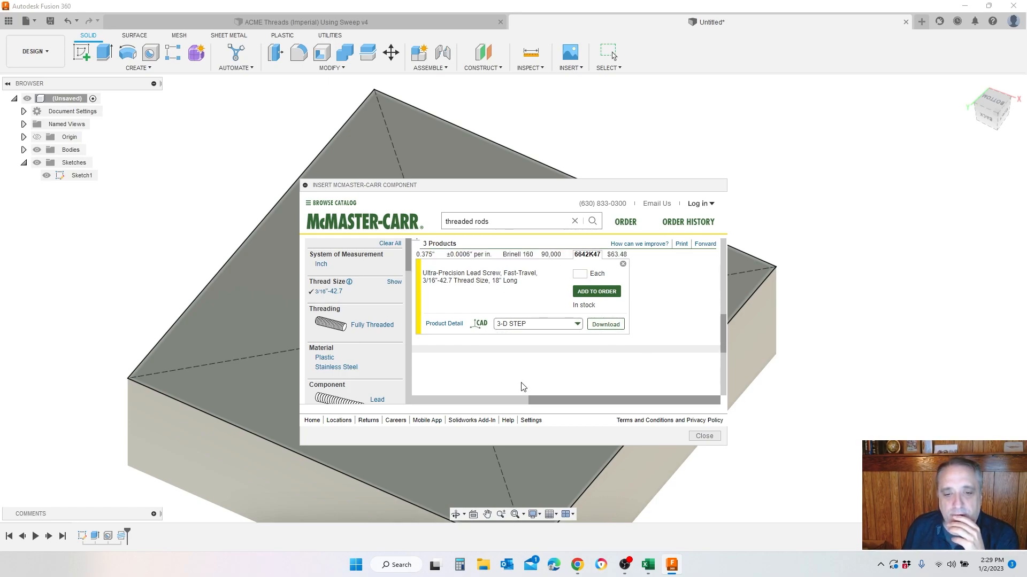
{"action": "left_click", "coordinate": [598, 332]}
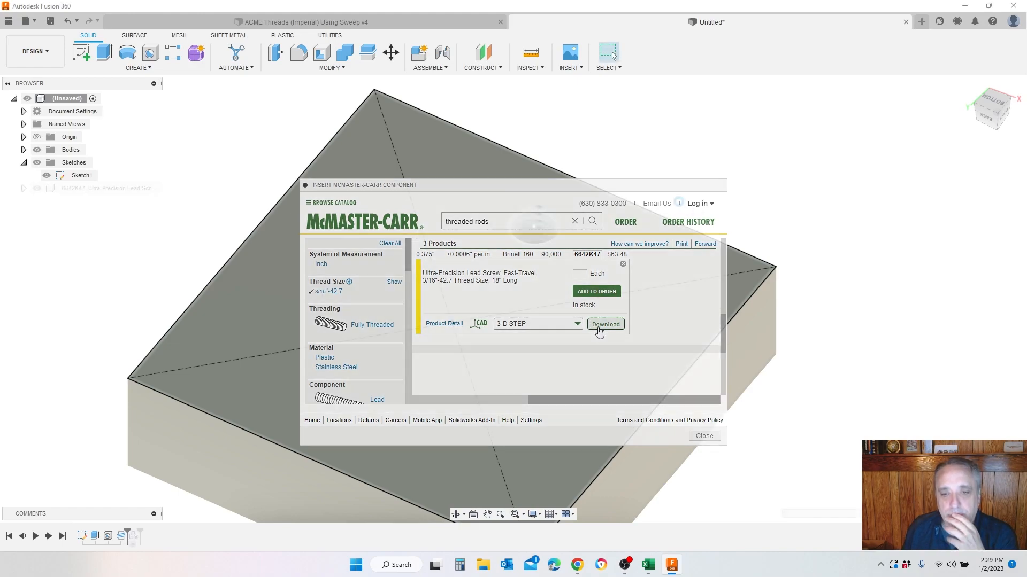
Accept the inserted lead screw at its default position running through the block, with no move or rotation
{"action": "scroll", "coordinate": [499, 342], "scroll_direction": "up", "scroll_amount": 2}
{"action": "scroll", "coordinate": [584, 369], "scroll_direction": "down", "scroll_amount": 3}
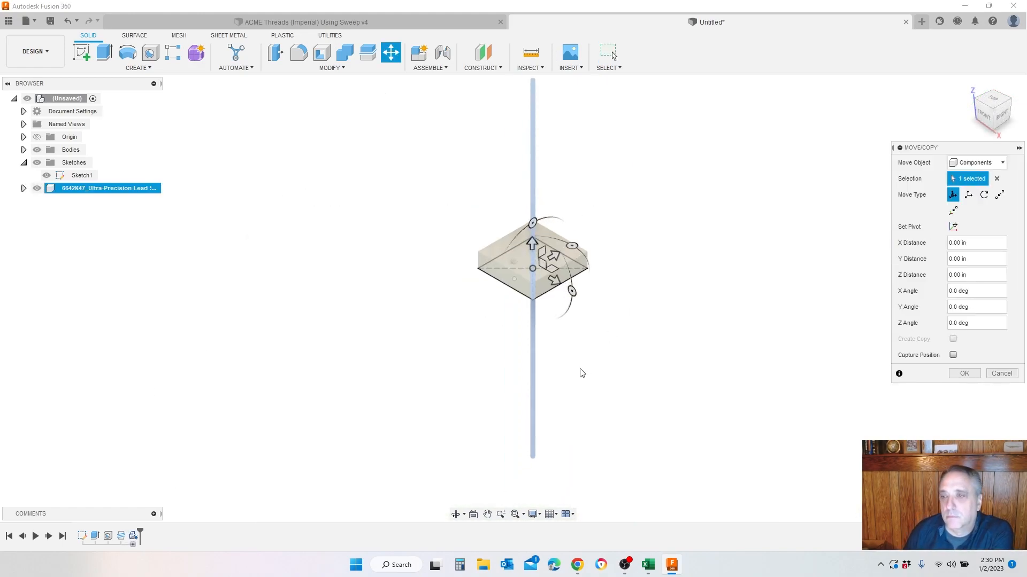
{"action": "scroll", "coordinate": [647, 179], "scroll_direction": "up", "scroll_amount": 5}
{"action": "scroll", "coordinate": [635, 286], "scroll_direction": "down", "scroll_amount": 4}
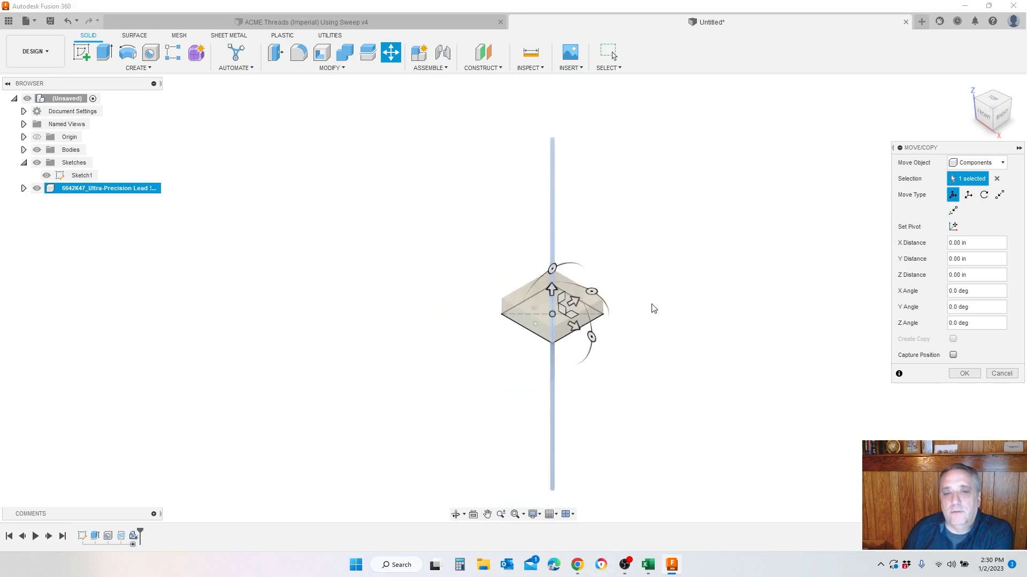
{"action": "scroll", "coordinate": [651, 305], "scroll_direction": "up", "scroll_amount": 4}
{"action": "scroll", "coordinate": [663, 310], "scroll_direction": "down", "scroll_amount": 3}
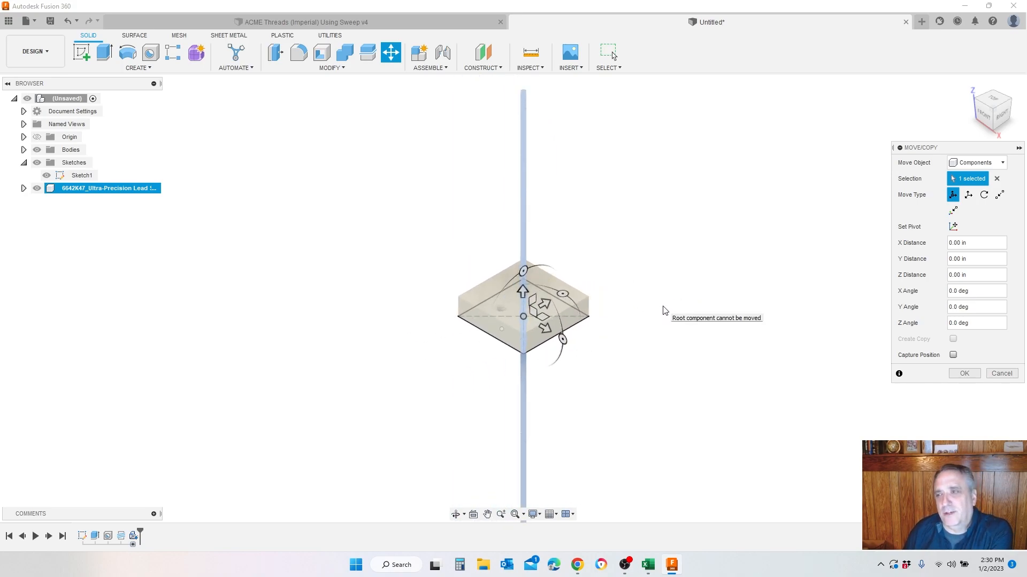
{"action": "scroll", "coordinate": [734, 310], "scroll_direction": "up", "scroll_amount": 3}
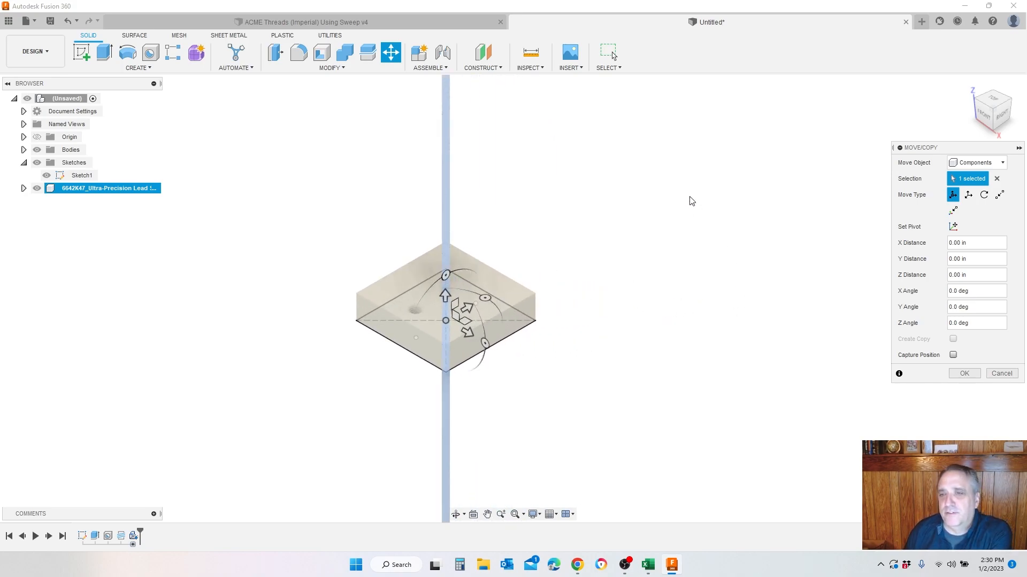
{"action": "scroll", "coordinate": [690, 202], "scroll_direction": "down", "scroll_amount": 3}
{"action": "scroll", "coordinate": [690, 202], "scroll_direction": "up", "scroll_amount": 3}
{"action": "left_click", "coordinate": [964, 373]}
Cut the lead screw out of the block with Combine, using the block as target, the screw as tool body, and Keep Tools enabled
{"action": "scroll", "coordinate": [487, 311], "scroll_direction": "up", "scroll_amount": 5}
{"action": "scroll", "coordinate": [487, 312], "scroll_direction": "down", "scroll_amount": 2}
{"action": "scroll", "coordinate": [489, 315], "scroll_direction": "up", "scroll_amount": 2}
{"action": "scroll", "coordinate": [487, 311], "scroll_direction": "up", "scroll_amount": 3}
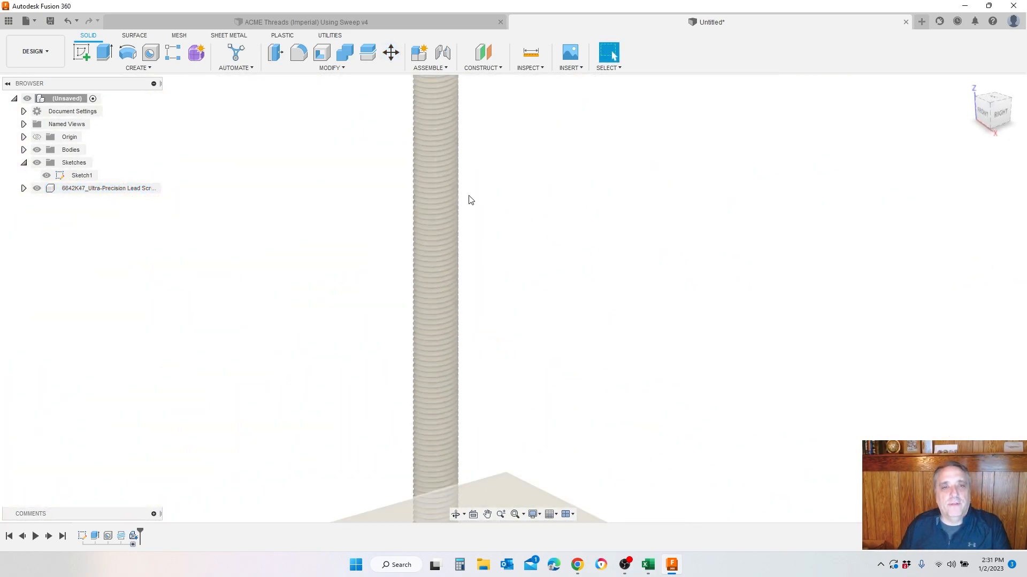
{"action": "scroll", "coordinate": [444, 252], "scroll_direction": "up", "scroll_amount": 5}
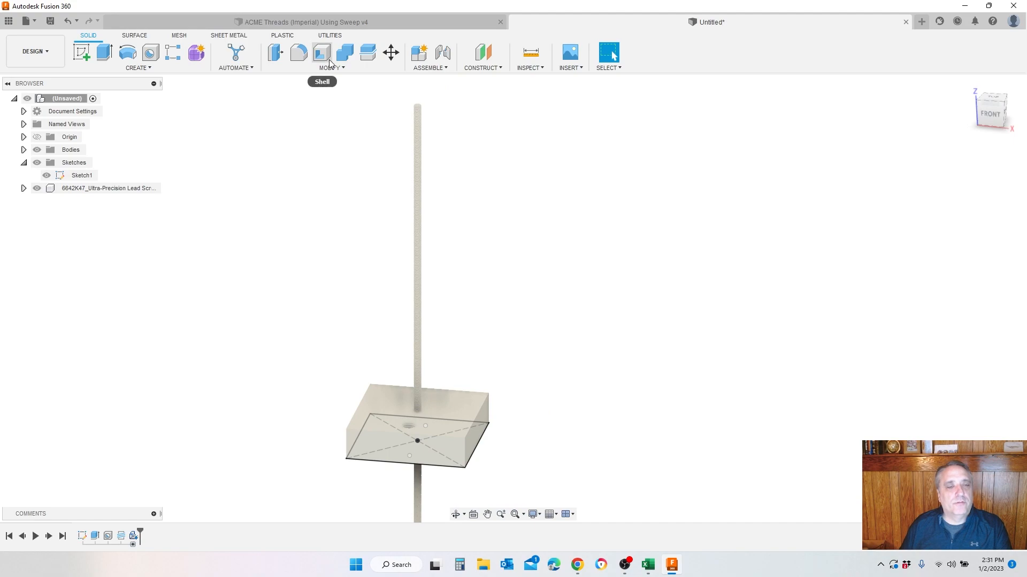
{"action": "left_click", "coordinate": [345, 52]}
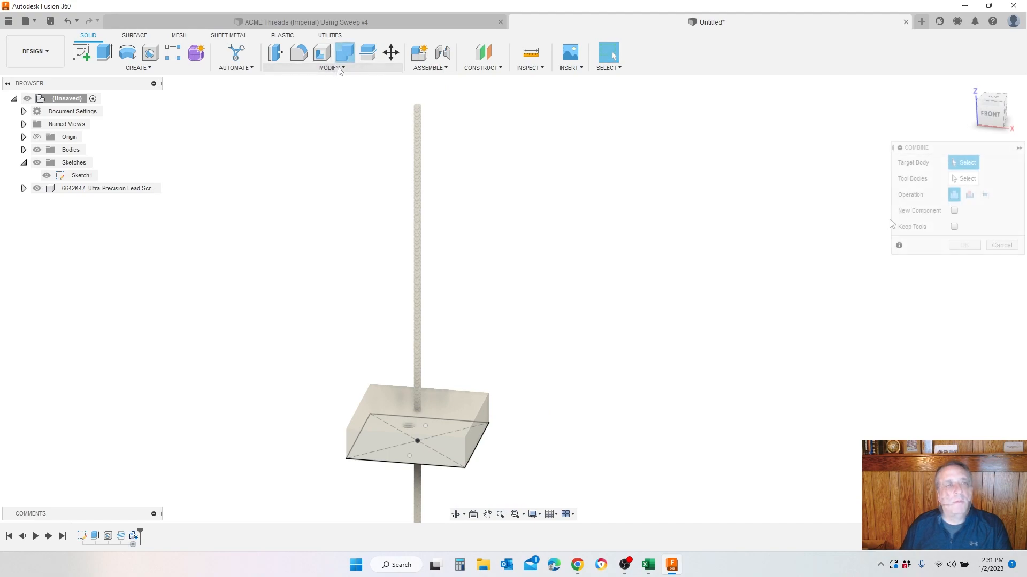
{"action": "left_click", "coordinate": [969, 195]}
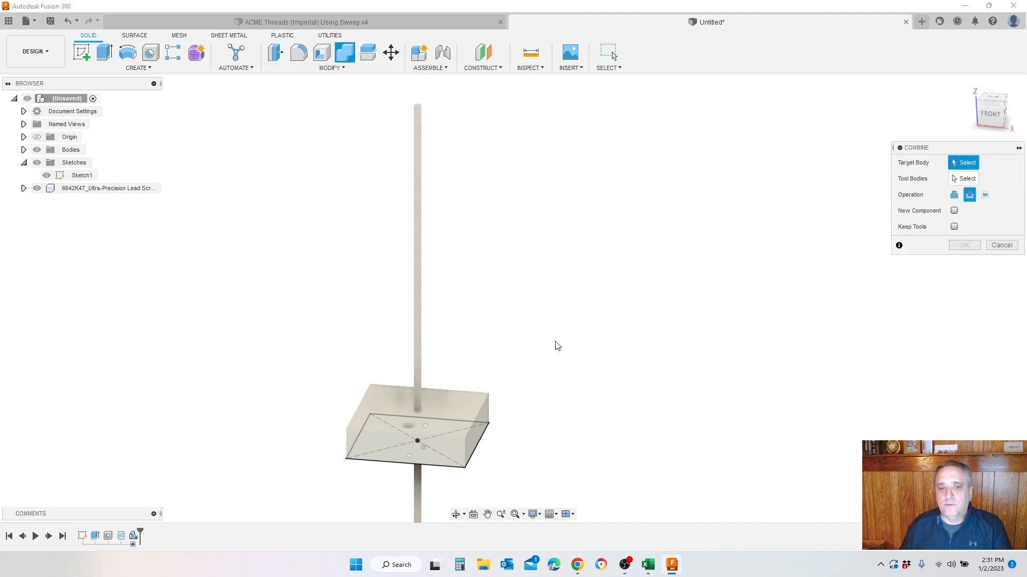
{"action": "left_click", "coordinate": [458, 416]}
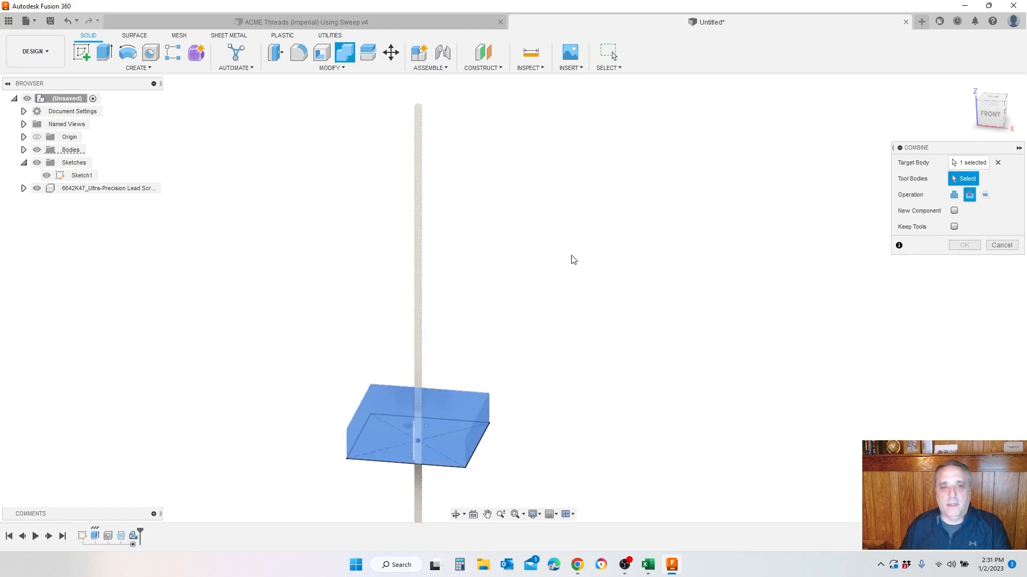
{"action": "left_click", "coordinate": [954, 228]}
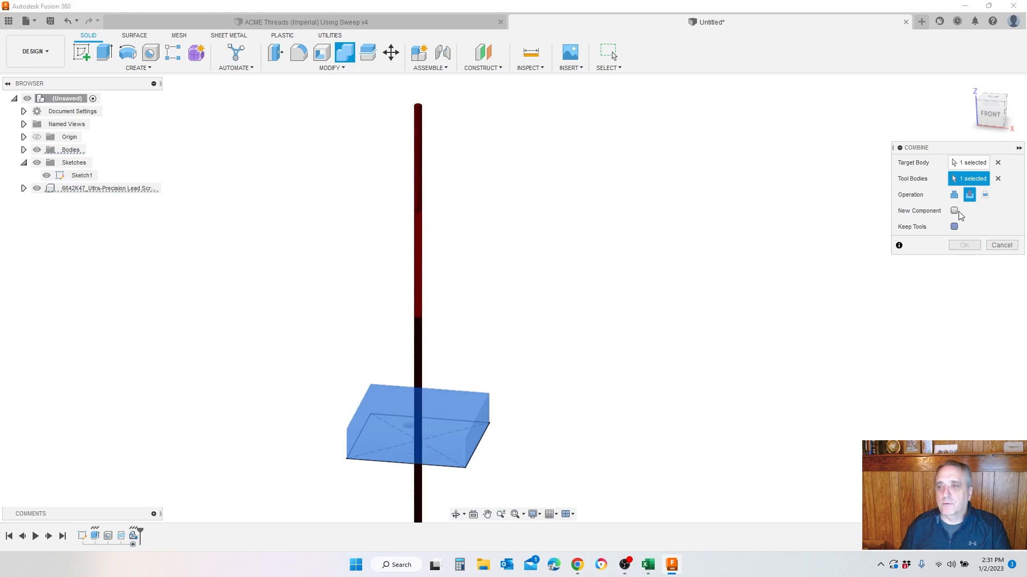
{"action": "left_click", "coordinate": [964, 244]}
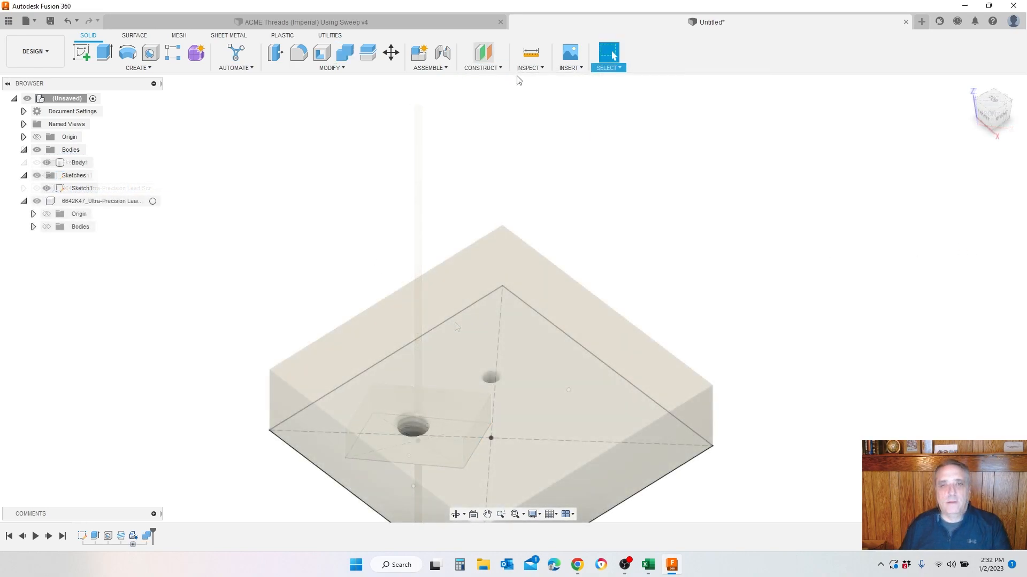
Create a section analysis cutting vertically through both threaded holes of the block, and inspect the thread profiles
{"action": "left_click", "coordinate": [529, 67]}
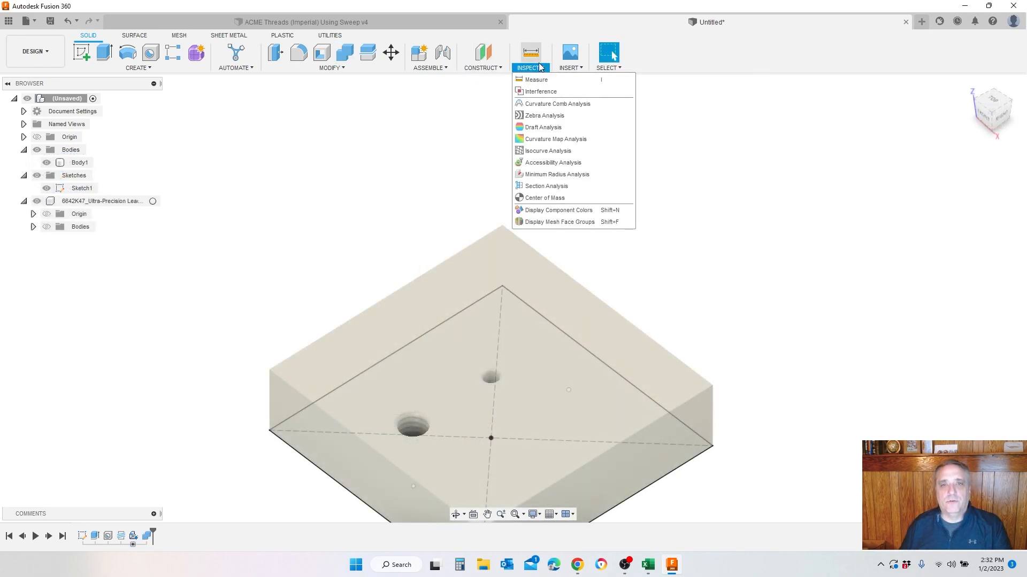
{"action": "left_click", "coordinate": [550, 188]}
{"action": "middle_click_drag", "start_coordinate": [561, 427], "coordinate": [490, 362], "text": "shift"}
{"action": "left_click", "coordinate": [490, 362]}
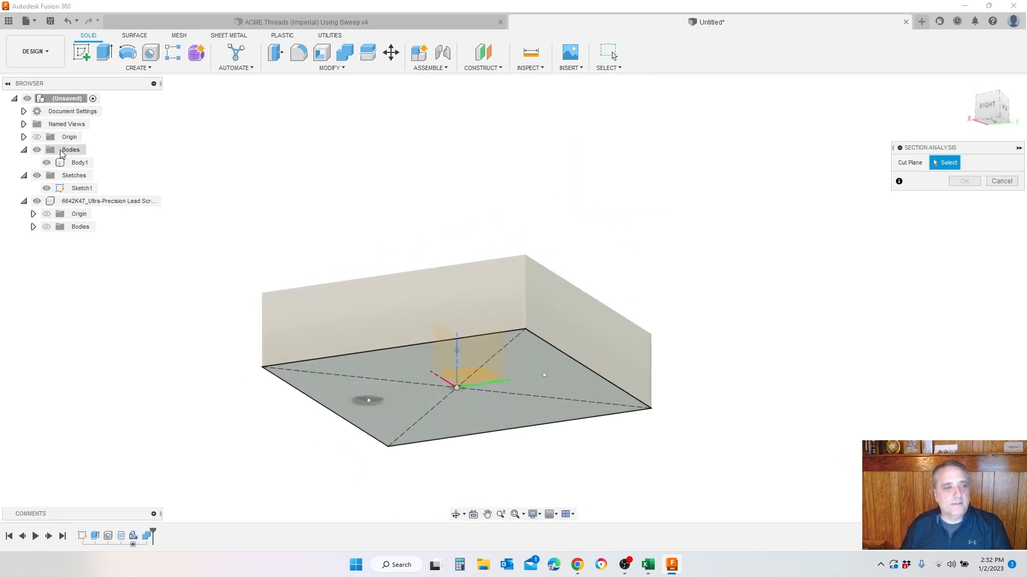
{"action": "key", "text": "Return"}
{"action": "scroll", "coordinate": [467, 254], "scroll_direction": "up", "scroll_amount": 2}
{"action": "middle_click_drag", "start_coordinate": [467, 255], "coordinate": [457, 255], "text": "shift"}
{"action": "scroll", "coordinate": [533, 311], "scroll_direction": "down", "scroll_amount": 3}
{"action": "middle_click_drag", "start_coordinate": [533, 311], "coordinate": [535, 314], "text": "shift"}
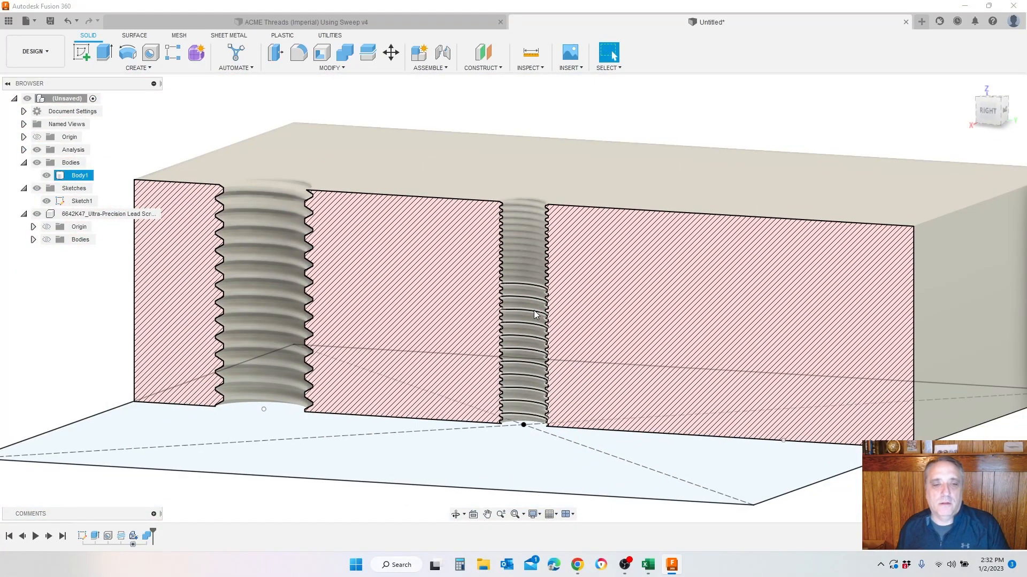
{"action": "scroll", "coordinate": [535, 314], "scroll_direction": "up", "scroll_amount": 2}
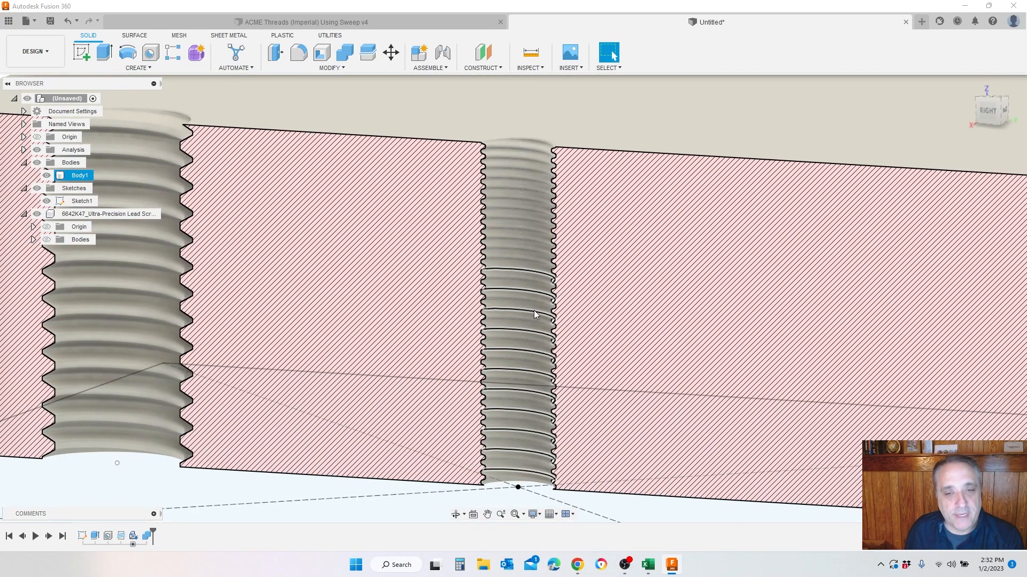